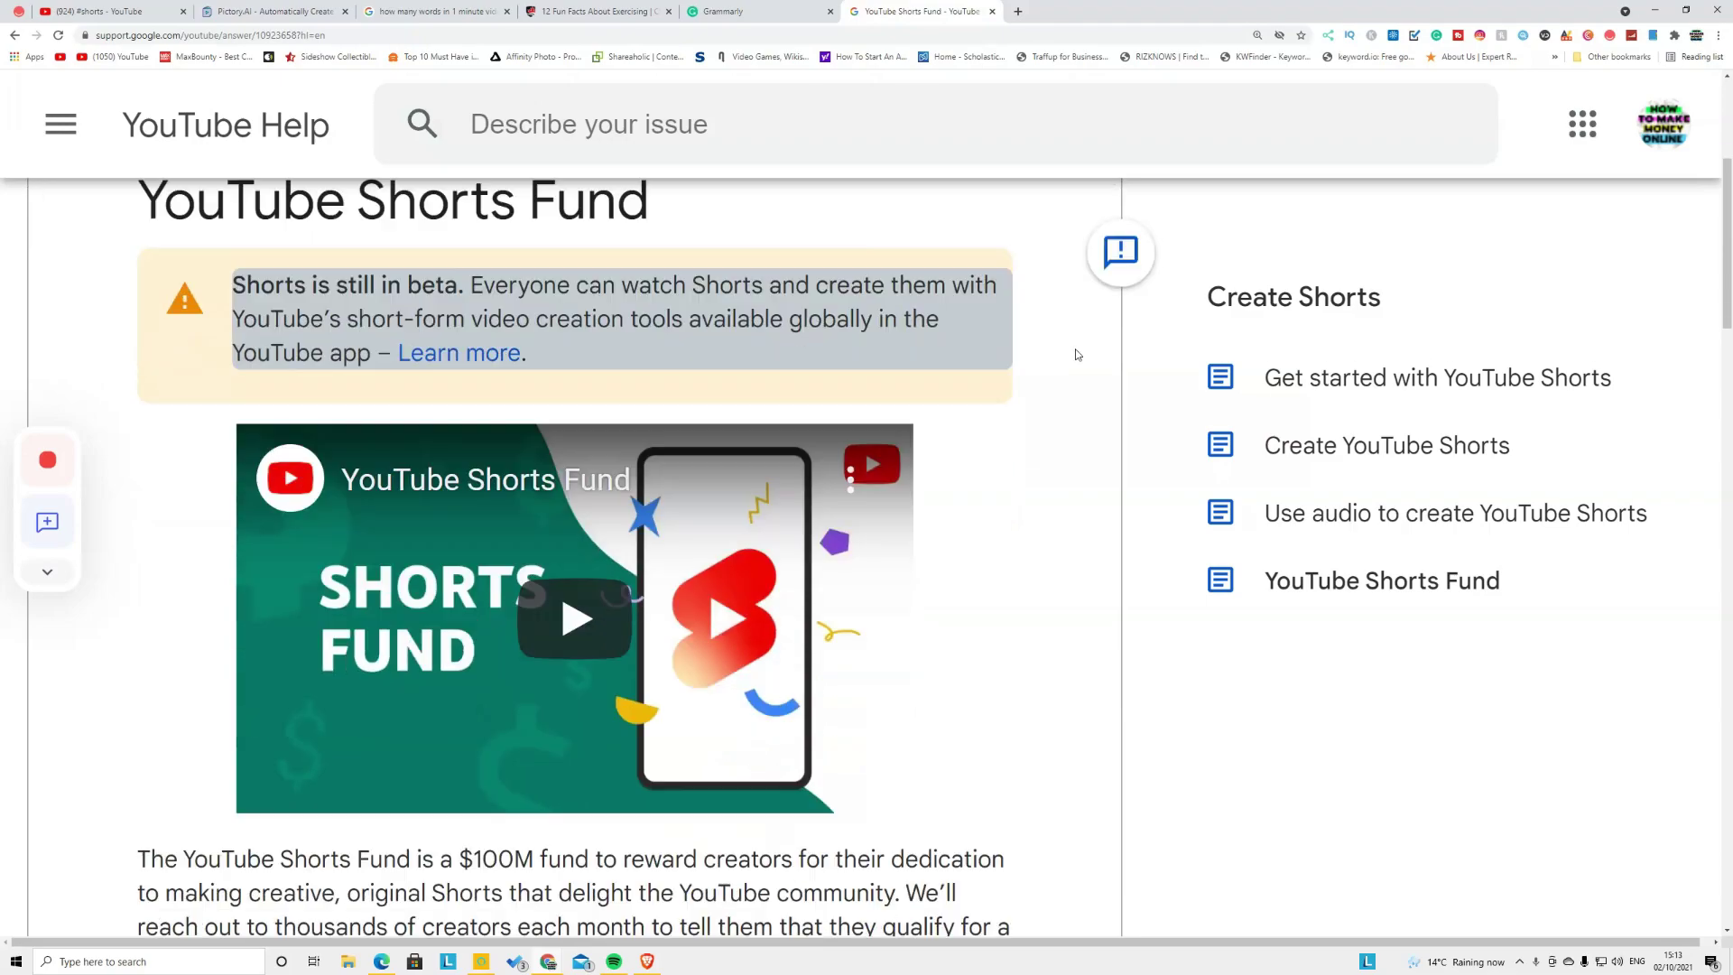
Scroll to the Shorts Fund eligible-countries list, highlight it, then clear the highlight
scroll(1074, 352, "down", 5)
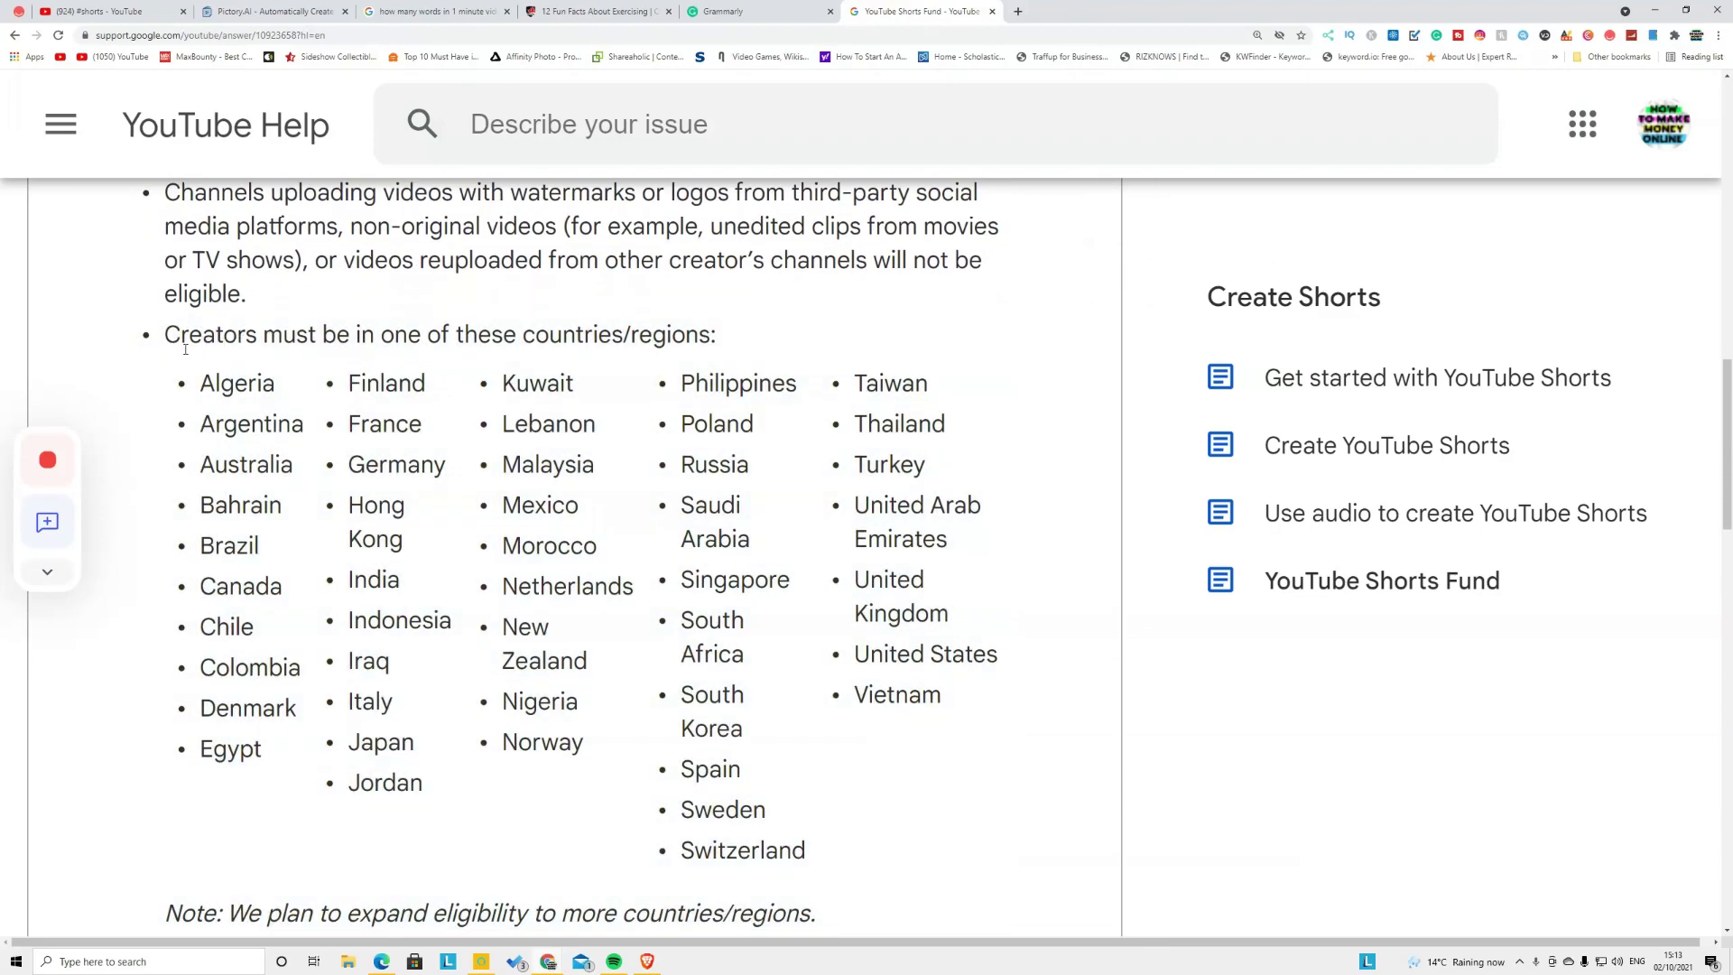
left_click_drag(192, 359, 972, 610)
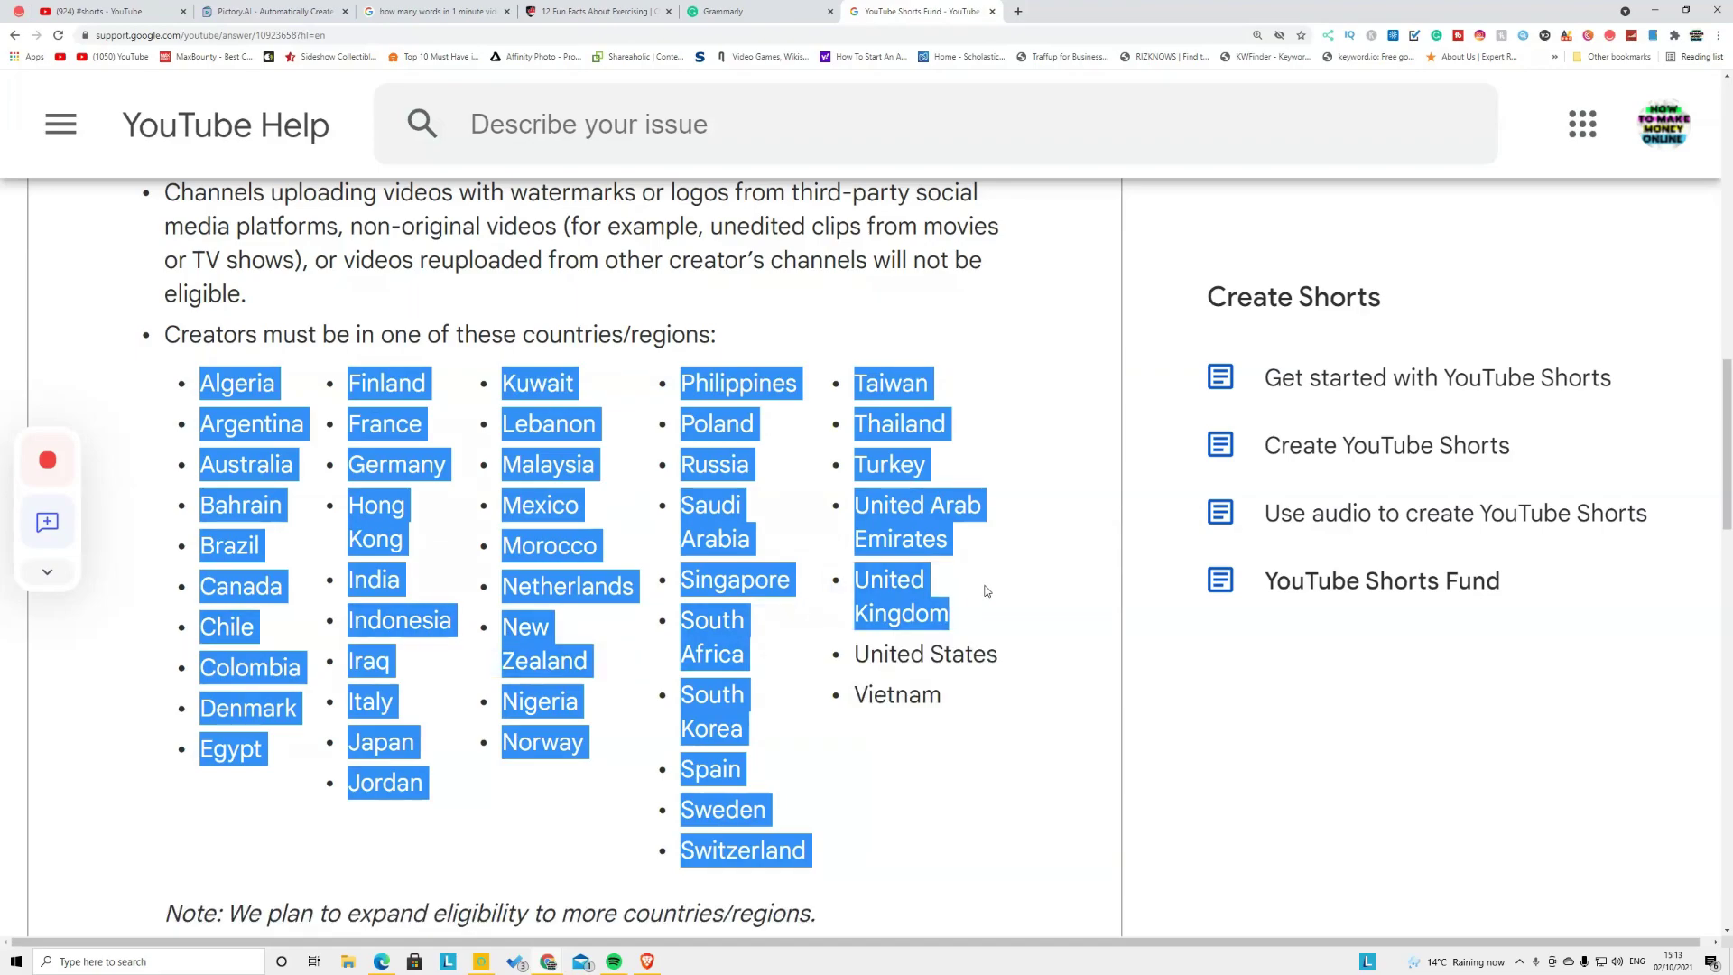
left_click(989, 582)
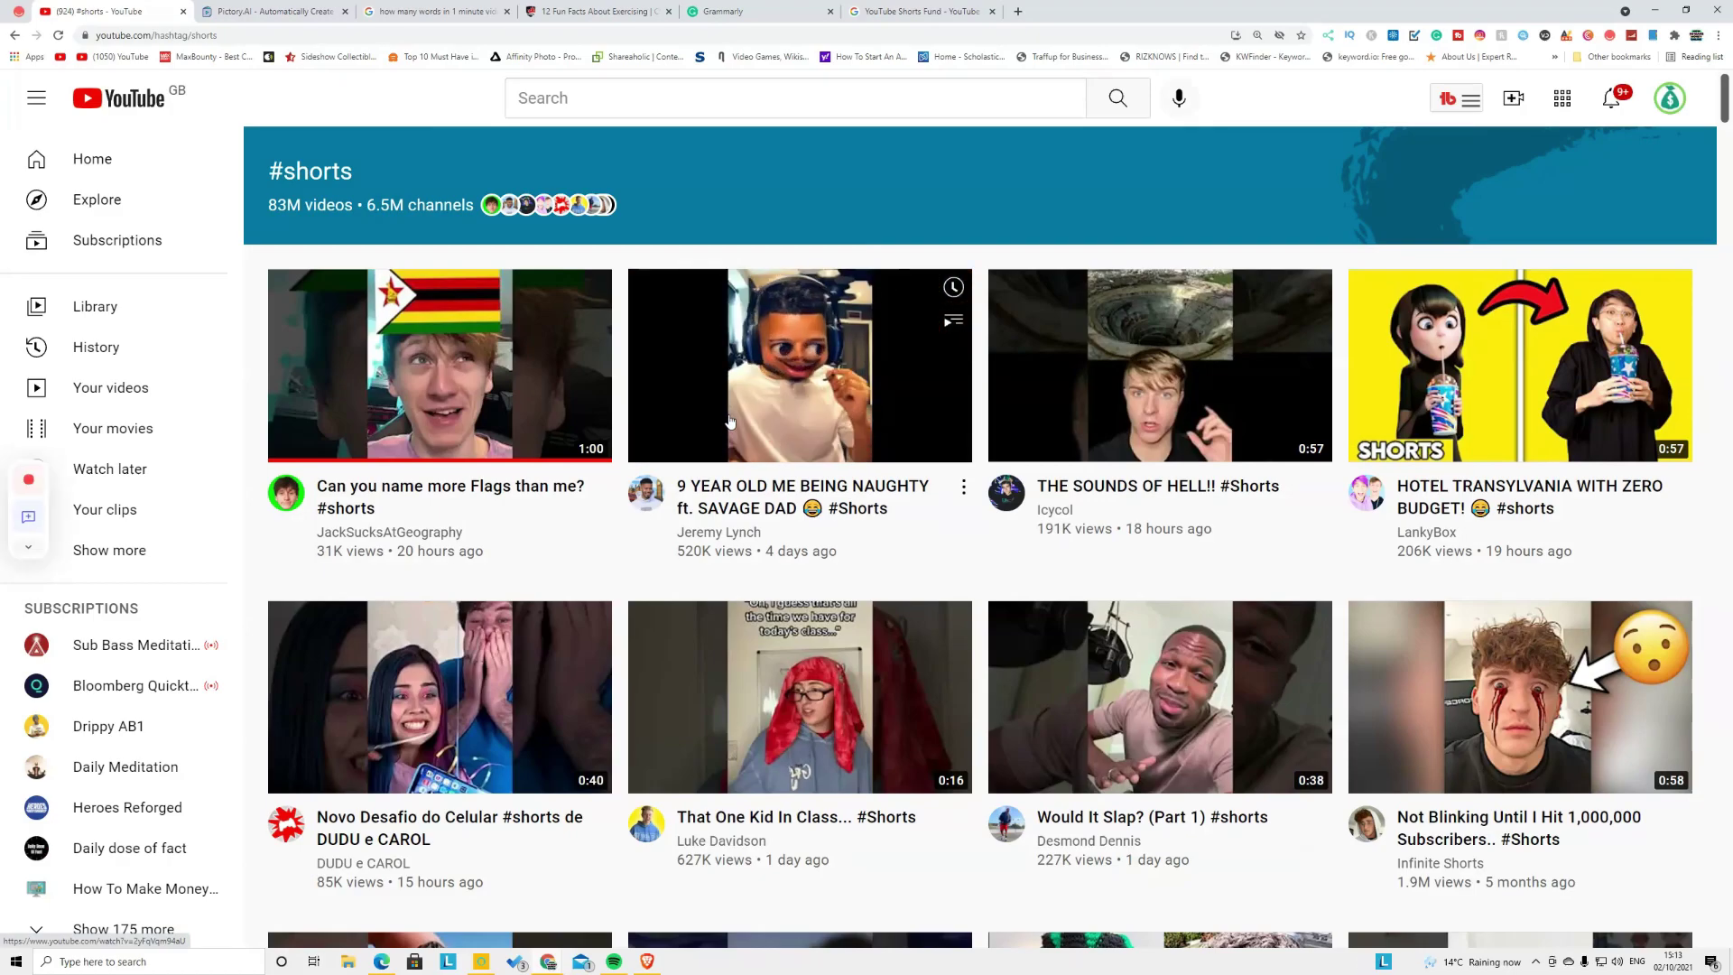
Scroll through the #shorts hashtag feed of short videos and their view counts
scroll(731, 419, "down", 3)
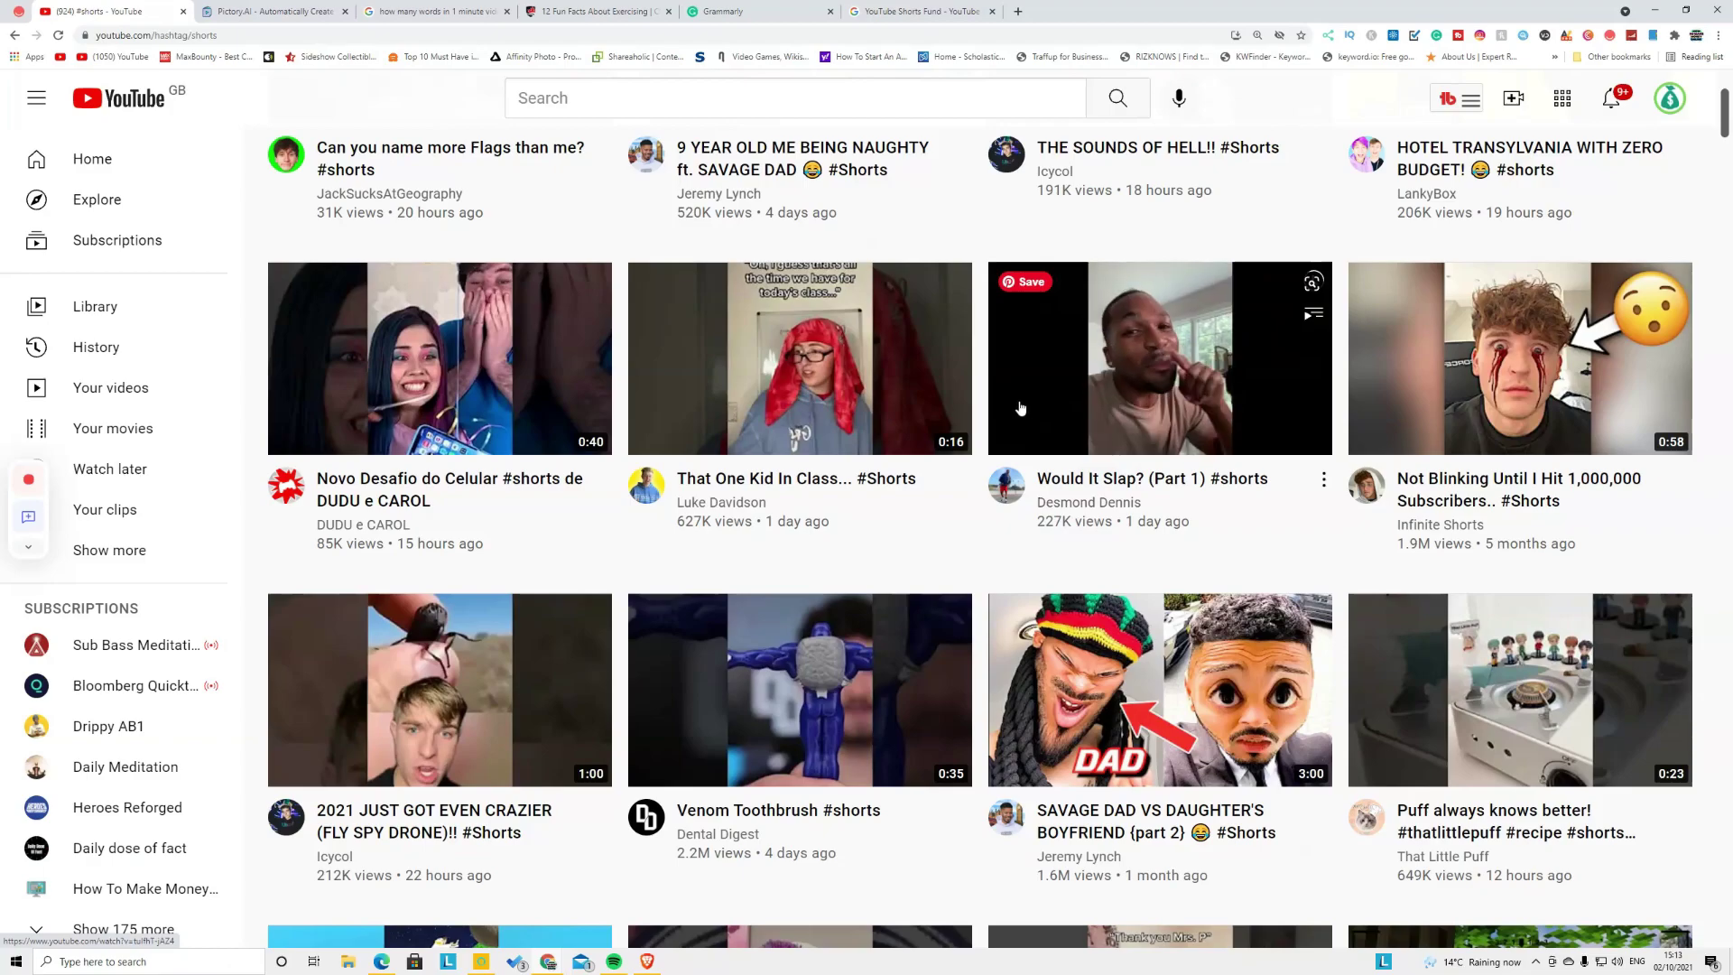
scroll(1018, 409, "down", 3)
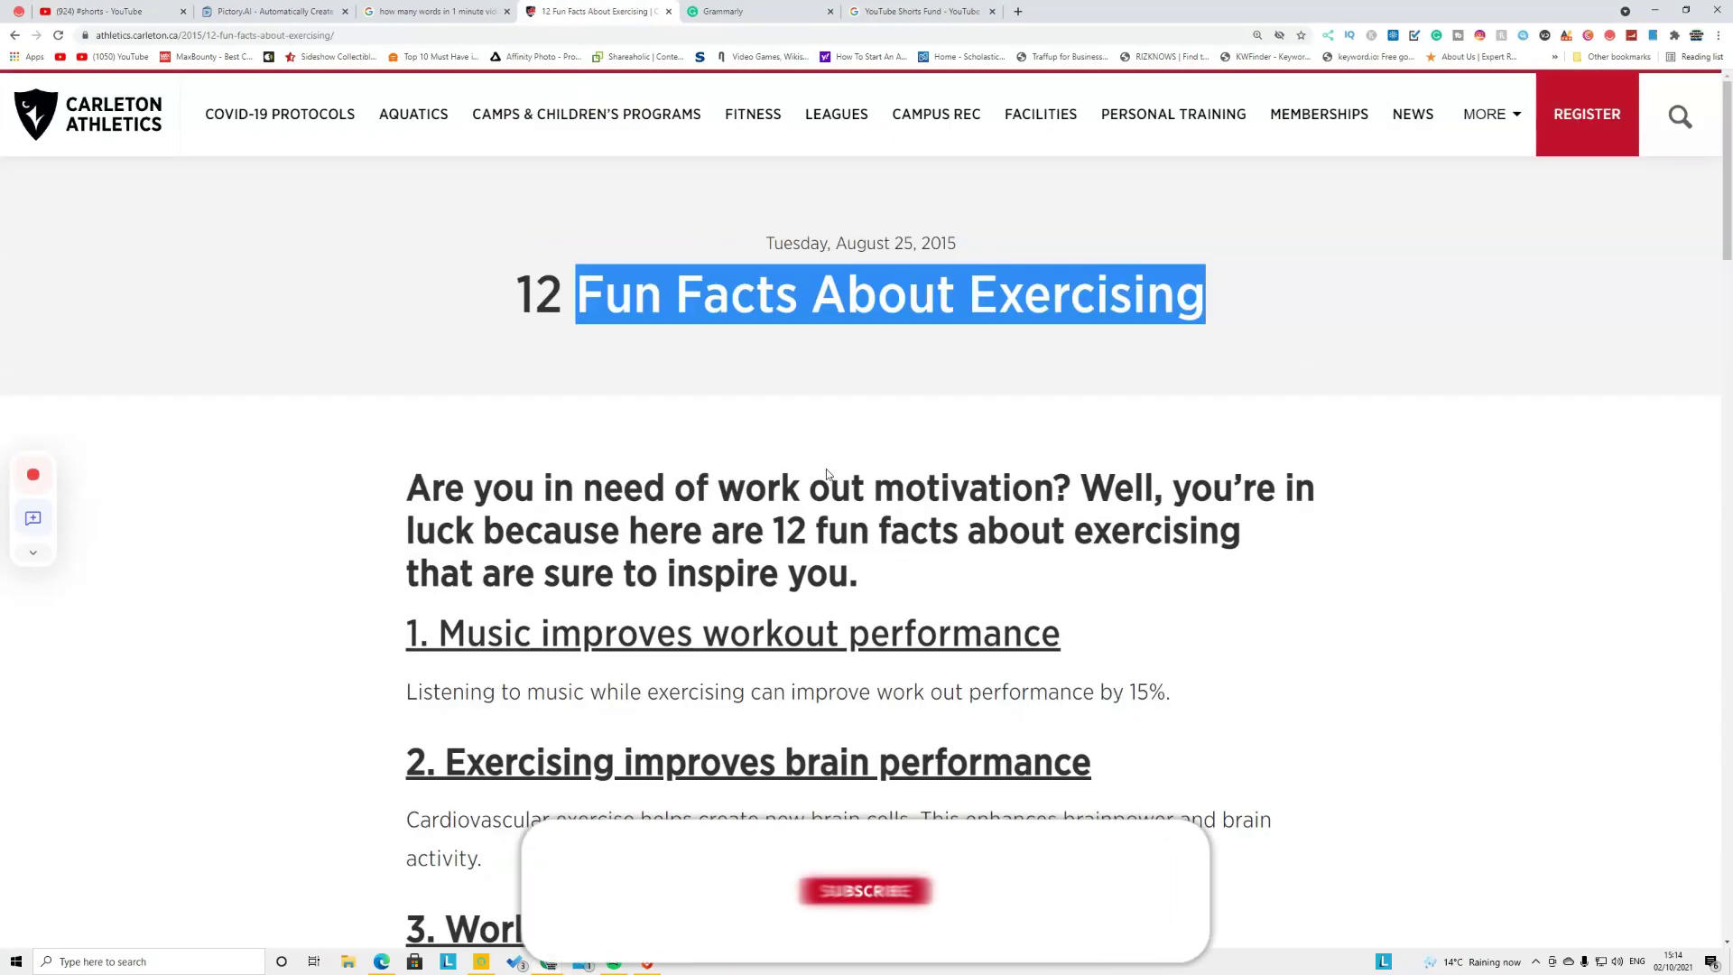
scroll(822, 491, "down", 3)
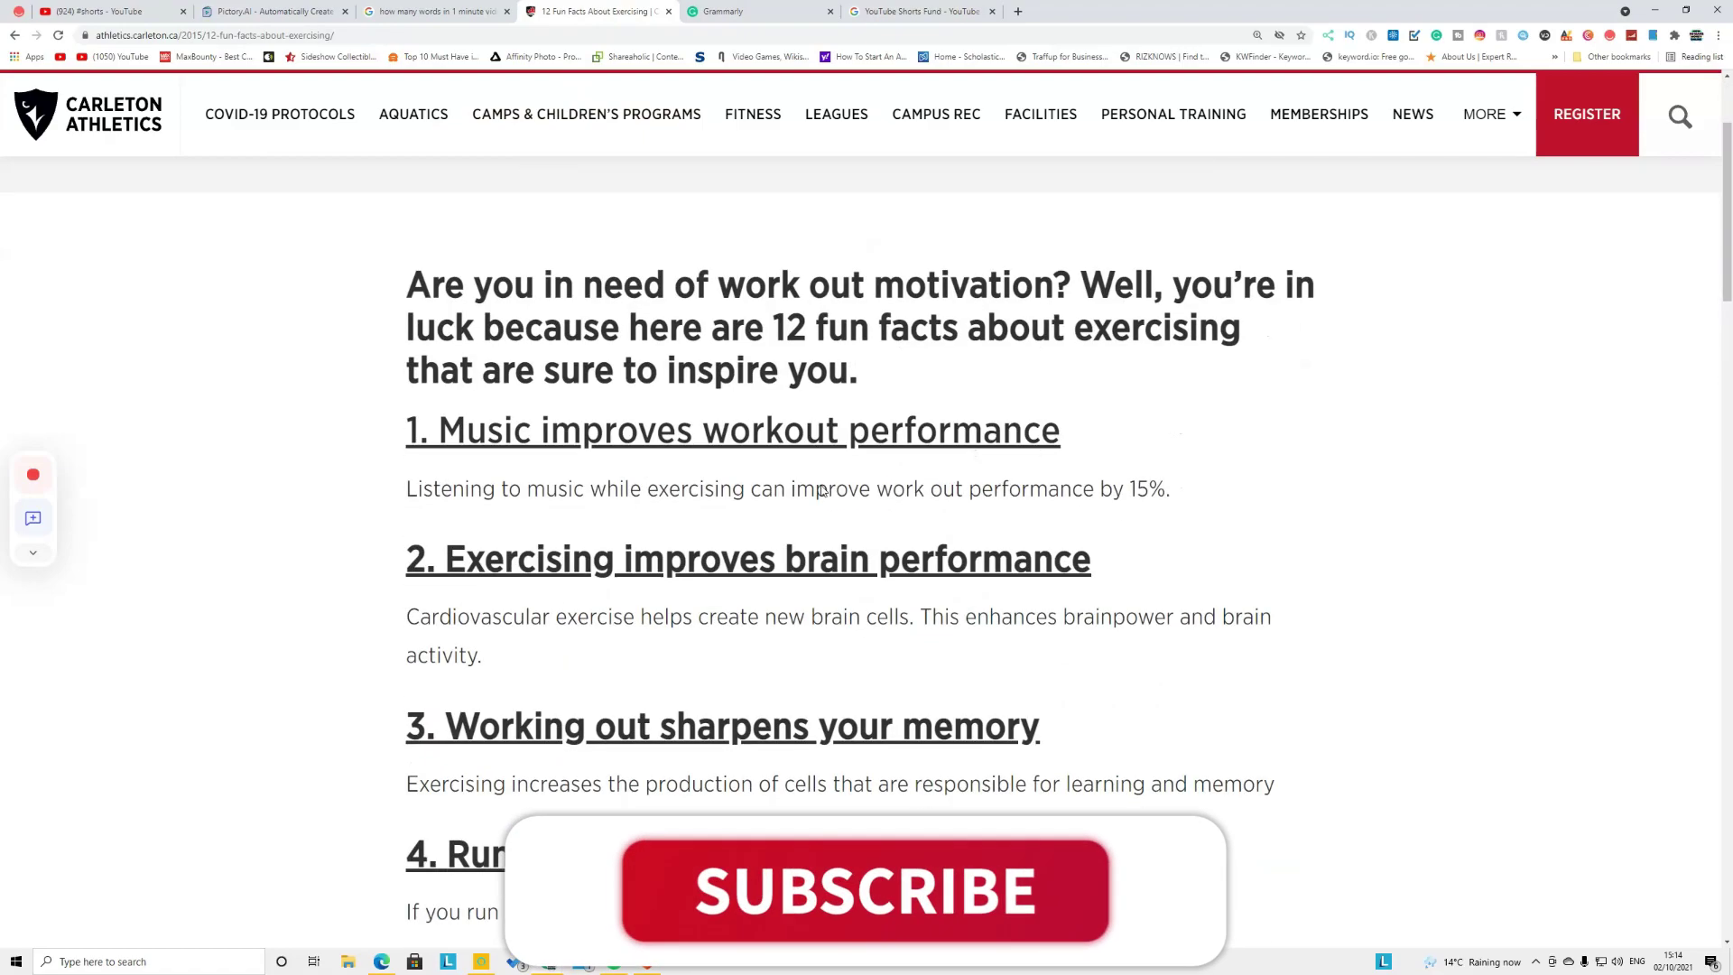
scroll(822, 490, "up", 2)
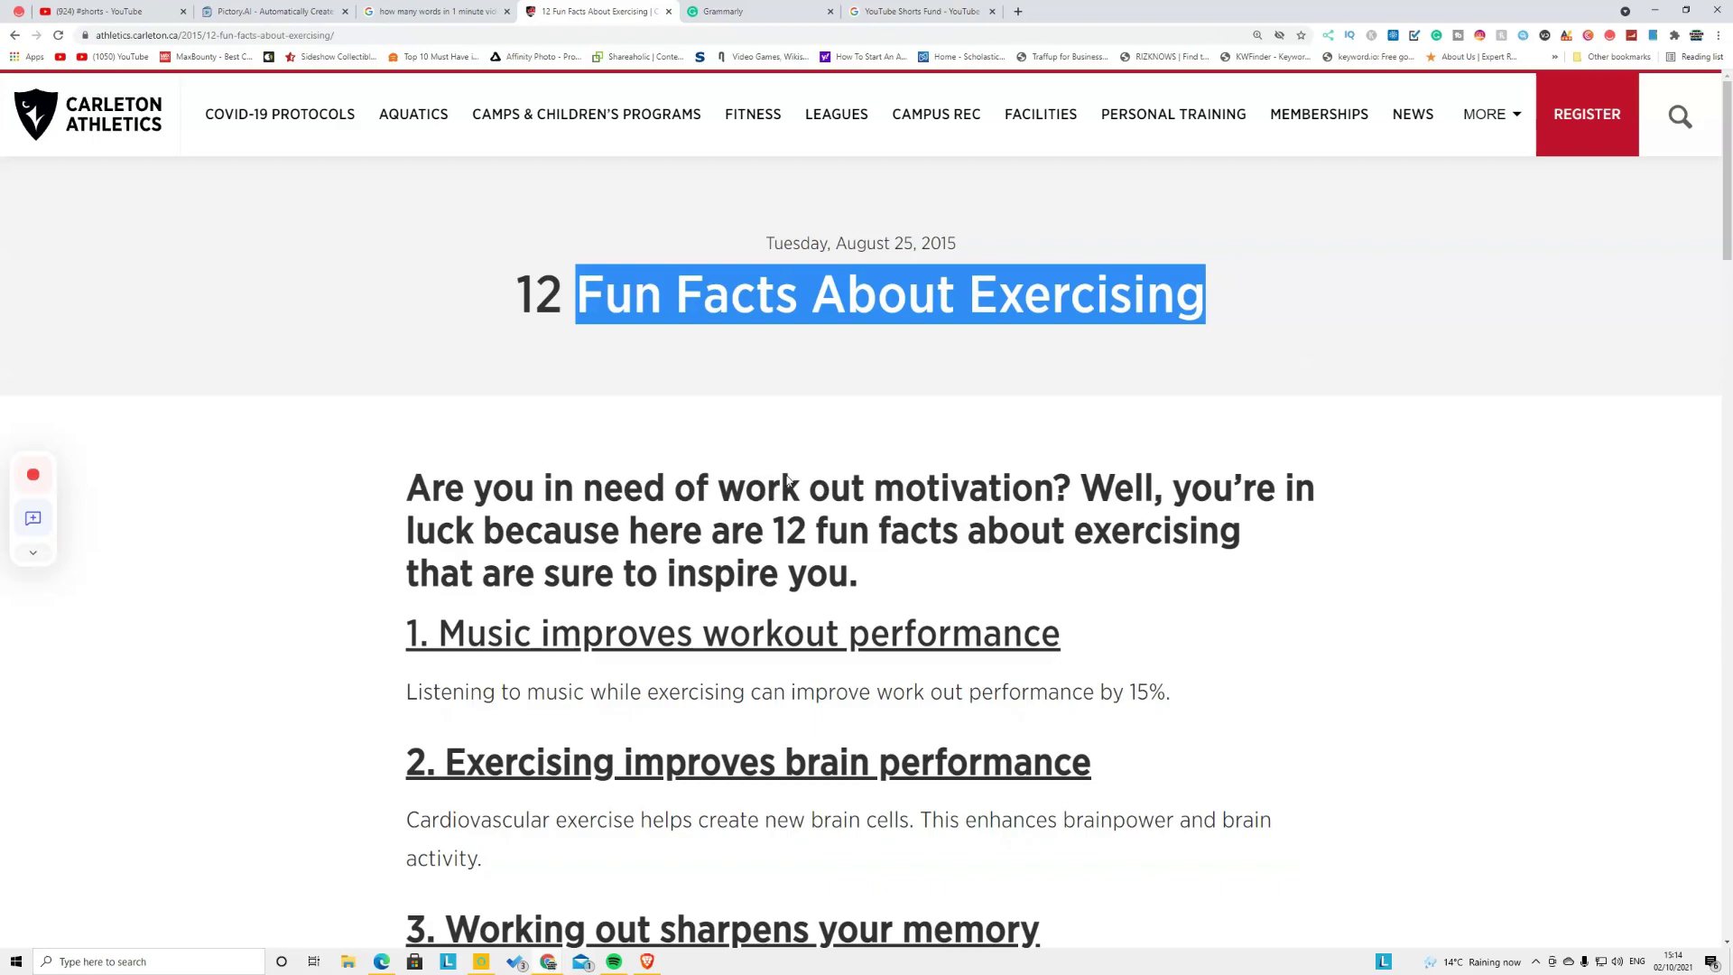
scroll(784, 484, "down", 4)
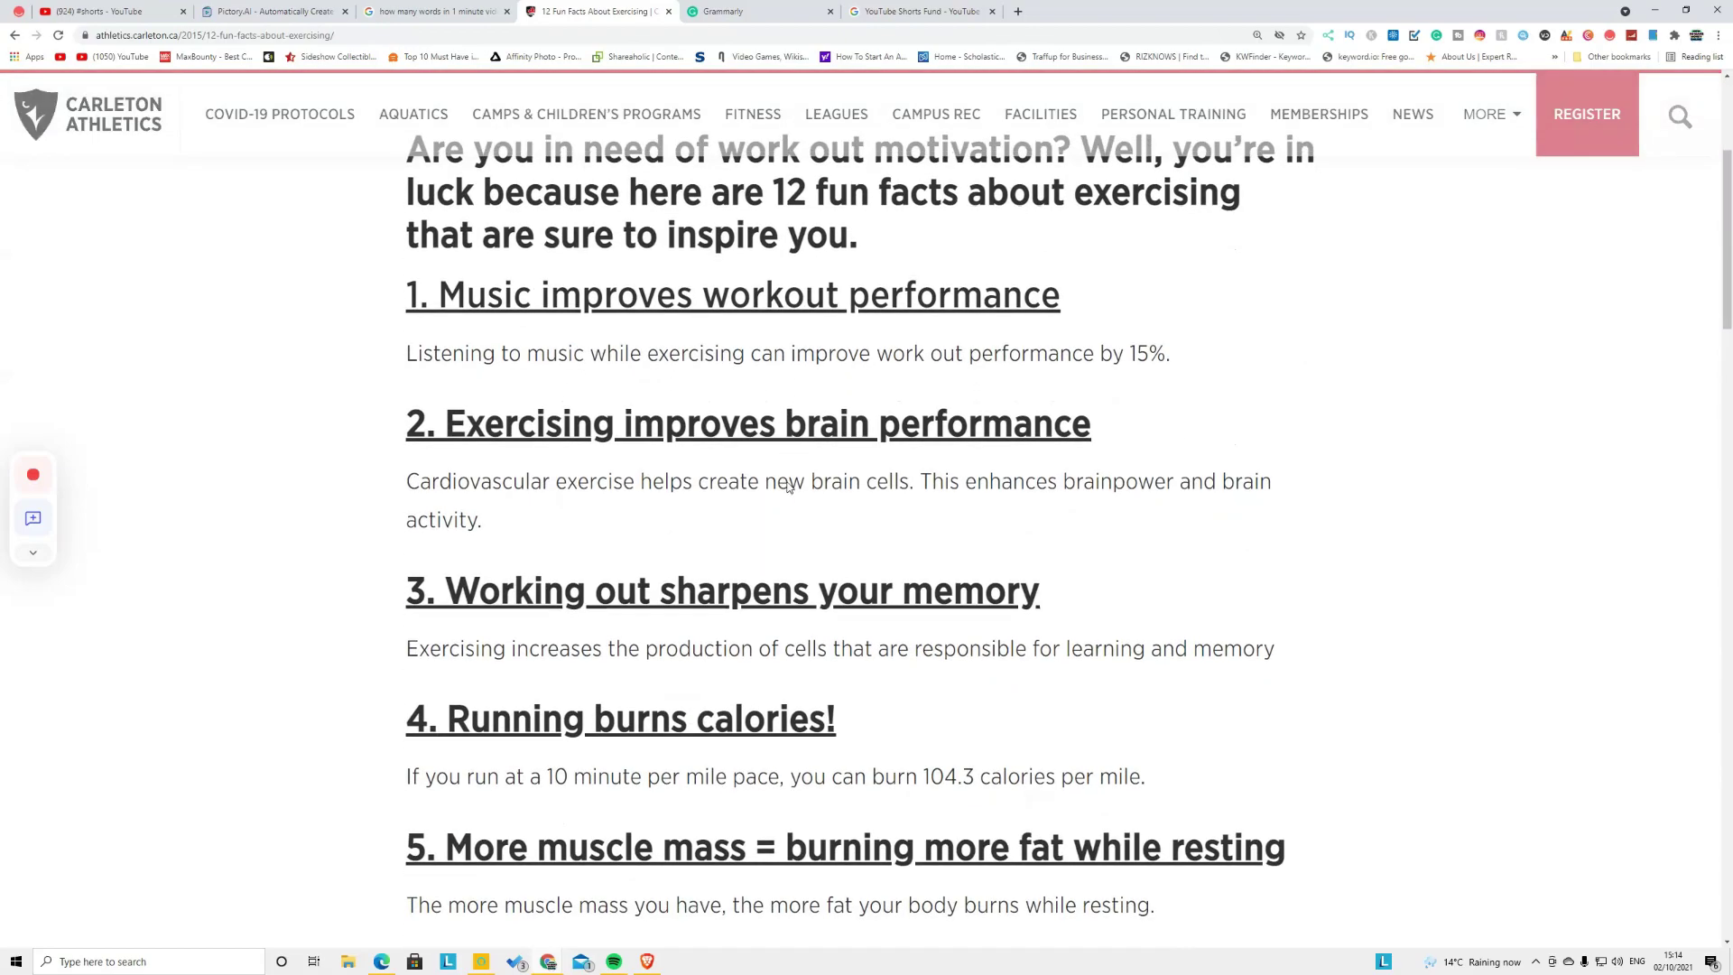
scroll(787, 488, "up", 2)
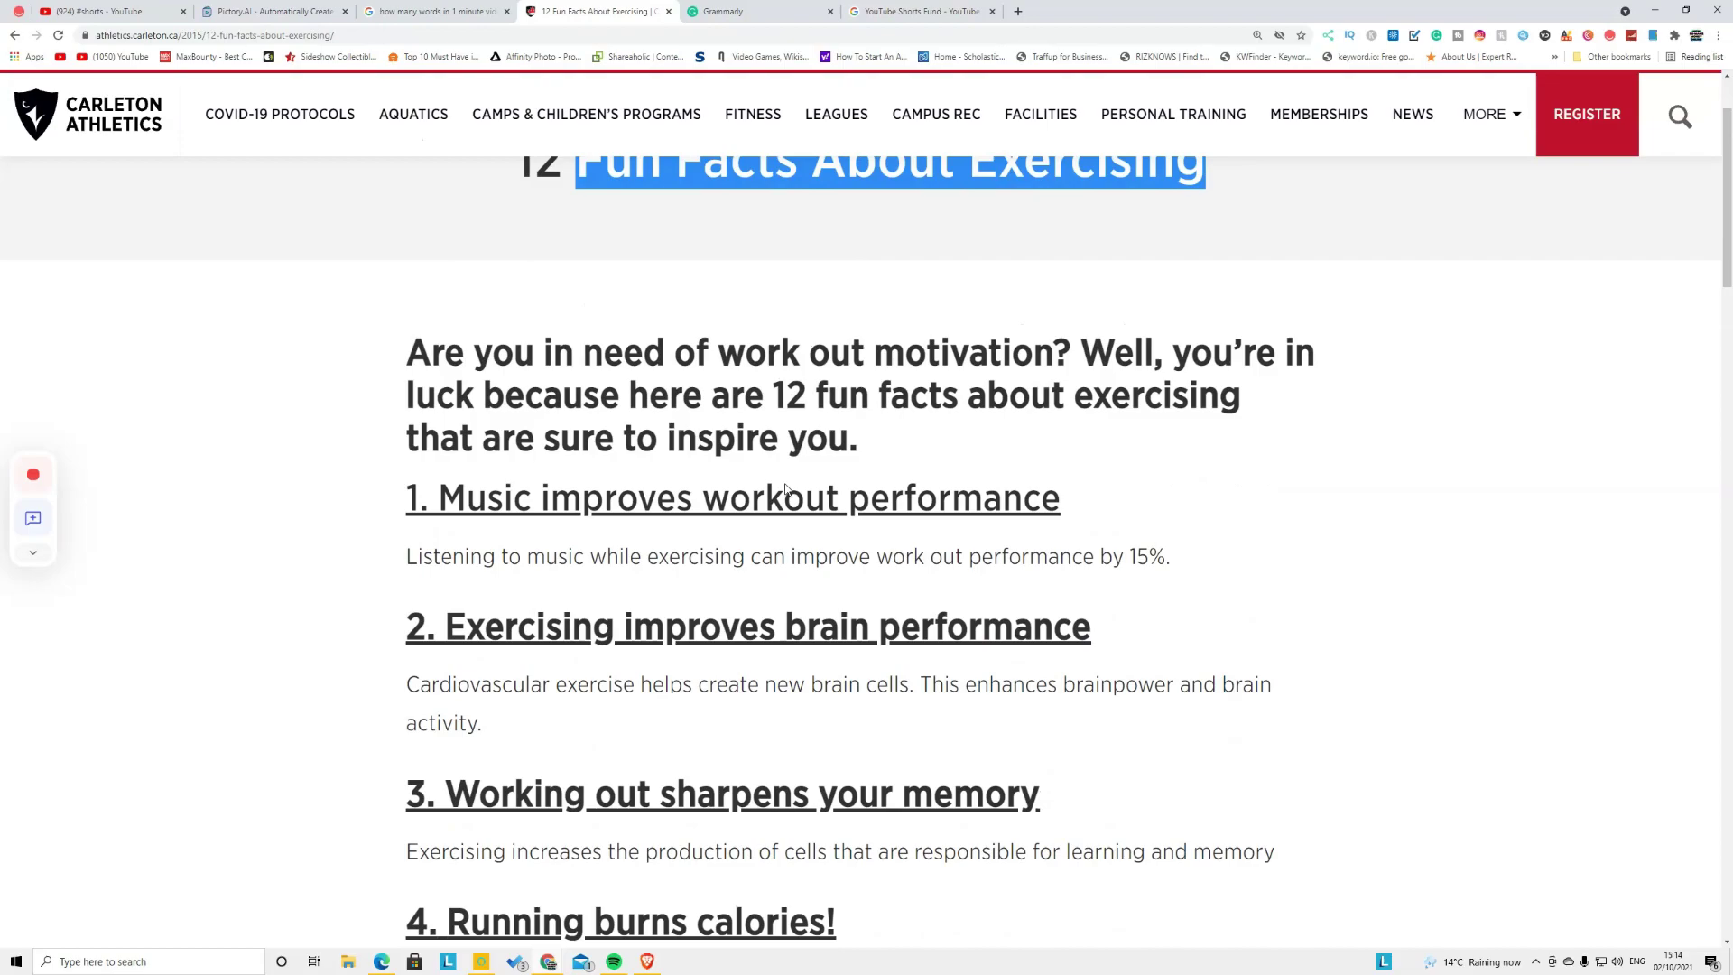
scroll(784, 490, "up", 2)
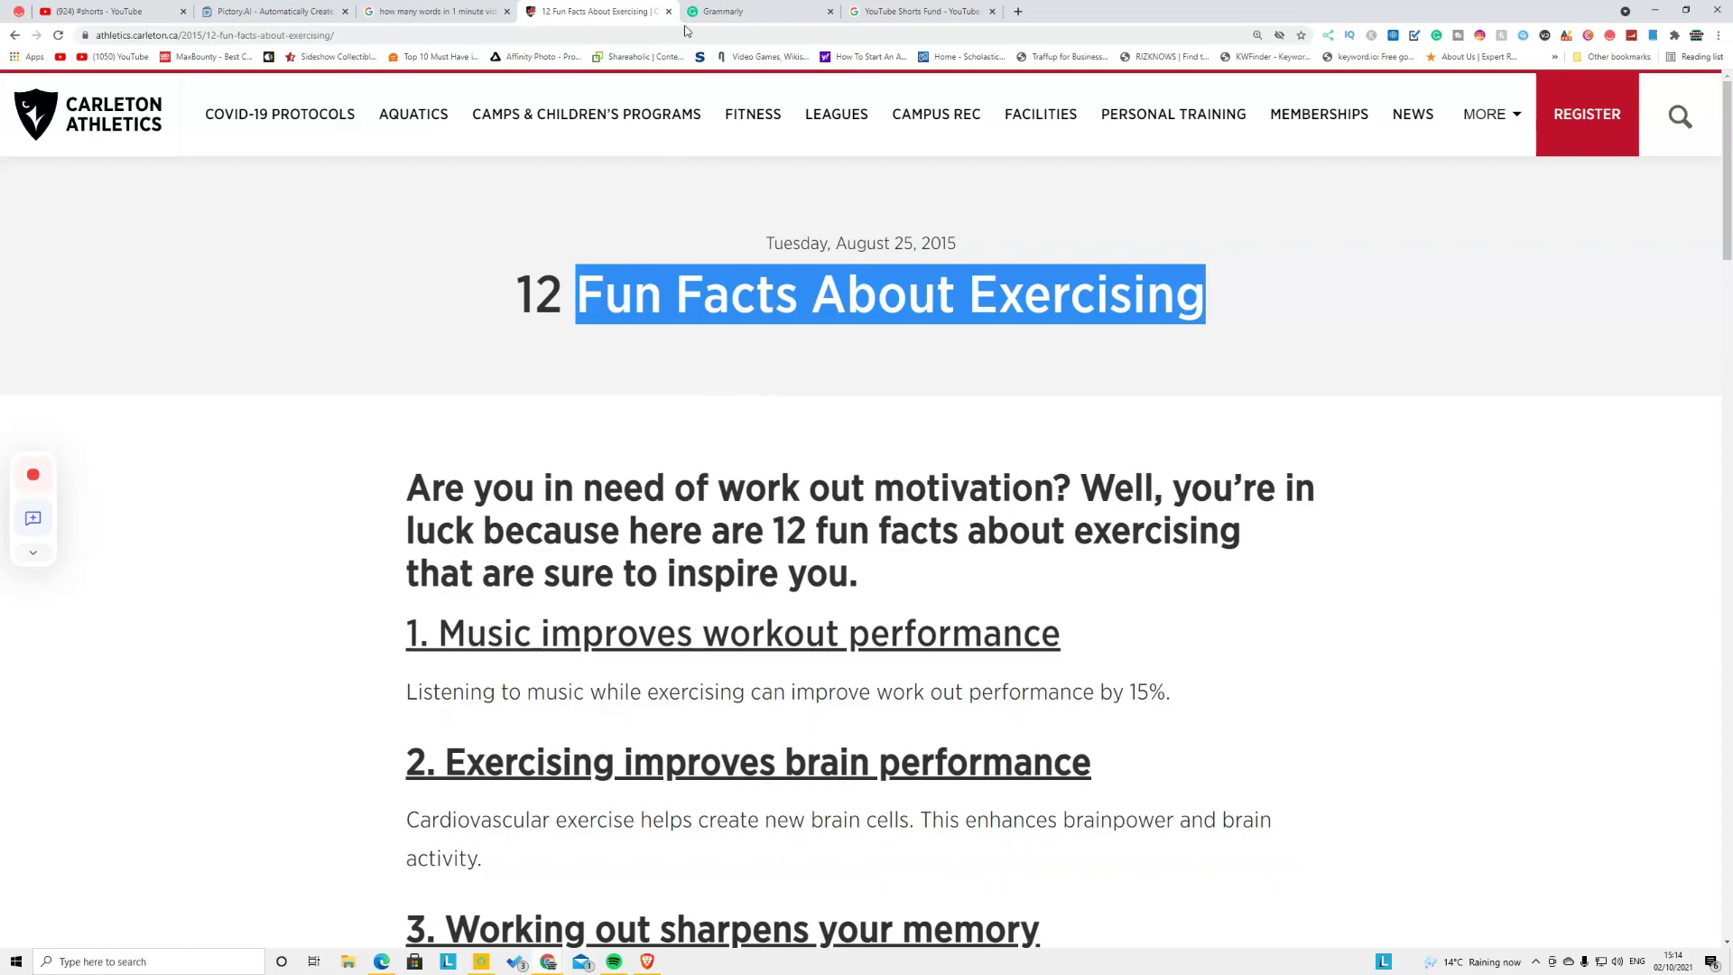
Check the words-per-minute search results at a larger zoom level
left_click(917, 11)
left_click(430, 9)
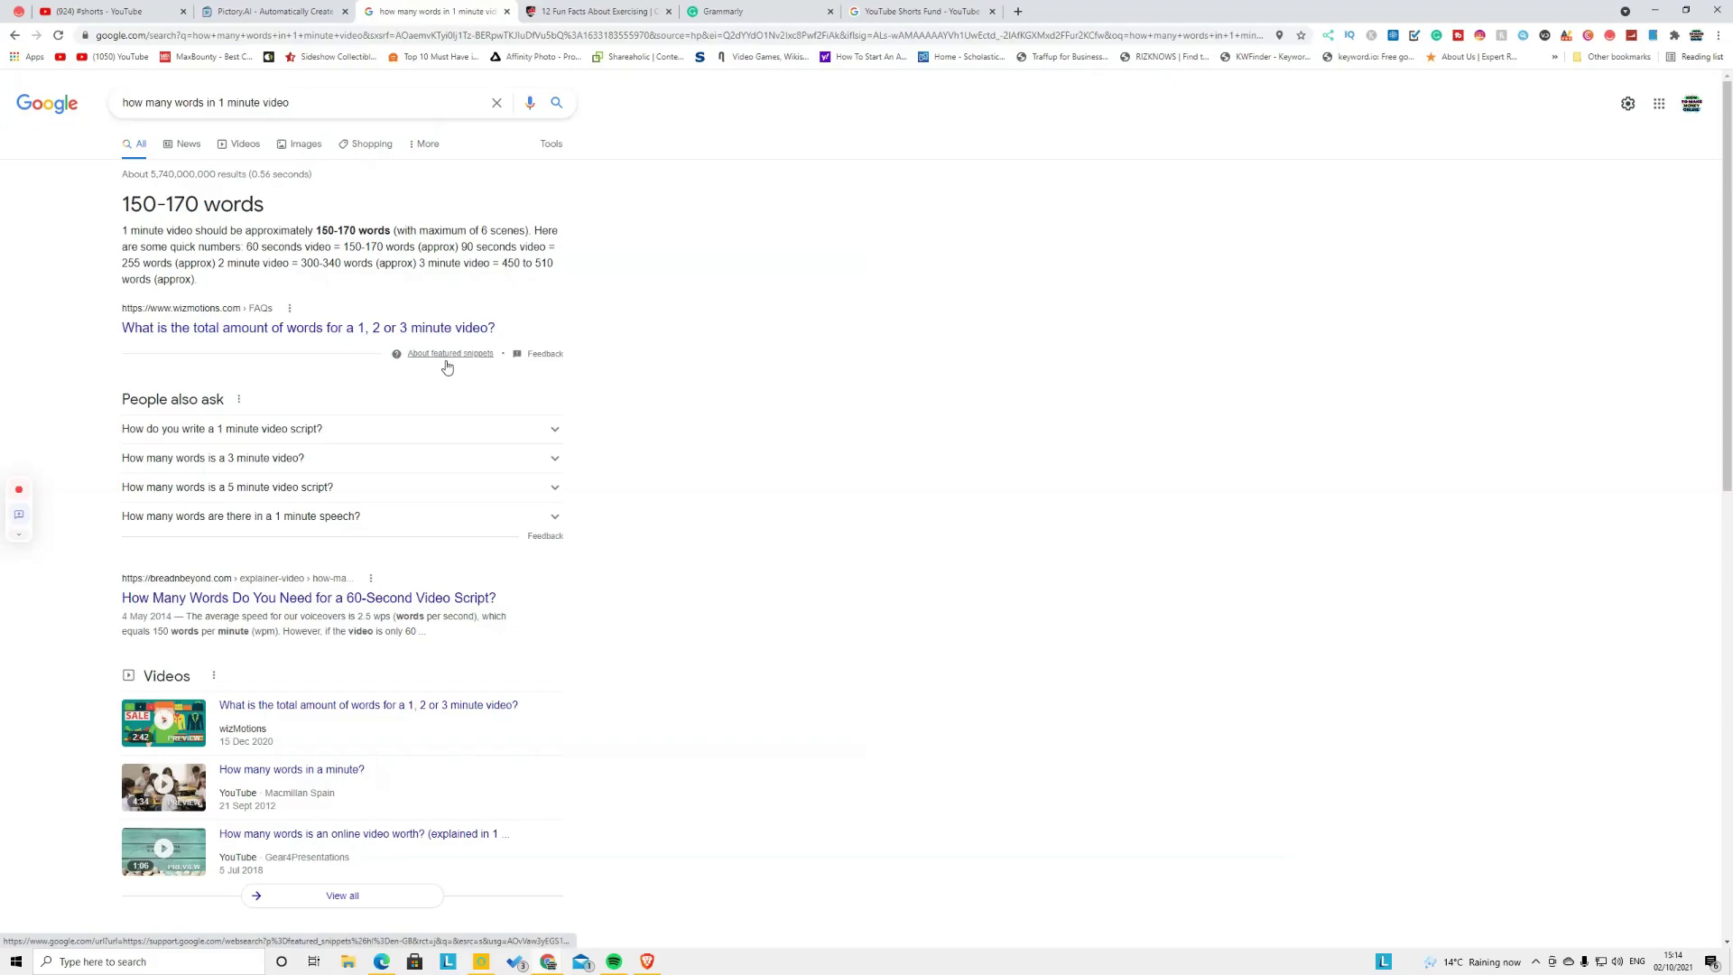
key("ctrl+plus")
key("ctrl+plus")
key("ctrl+plus")
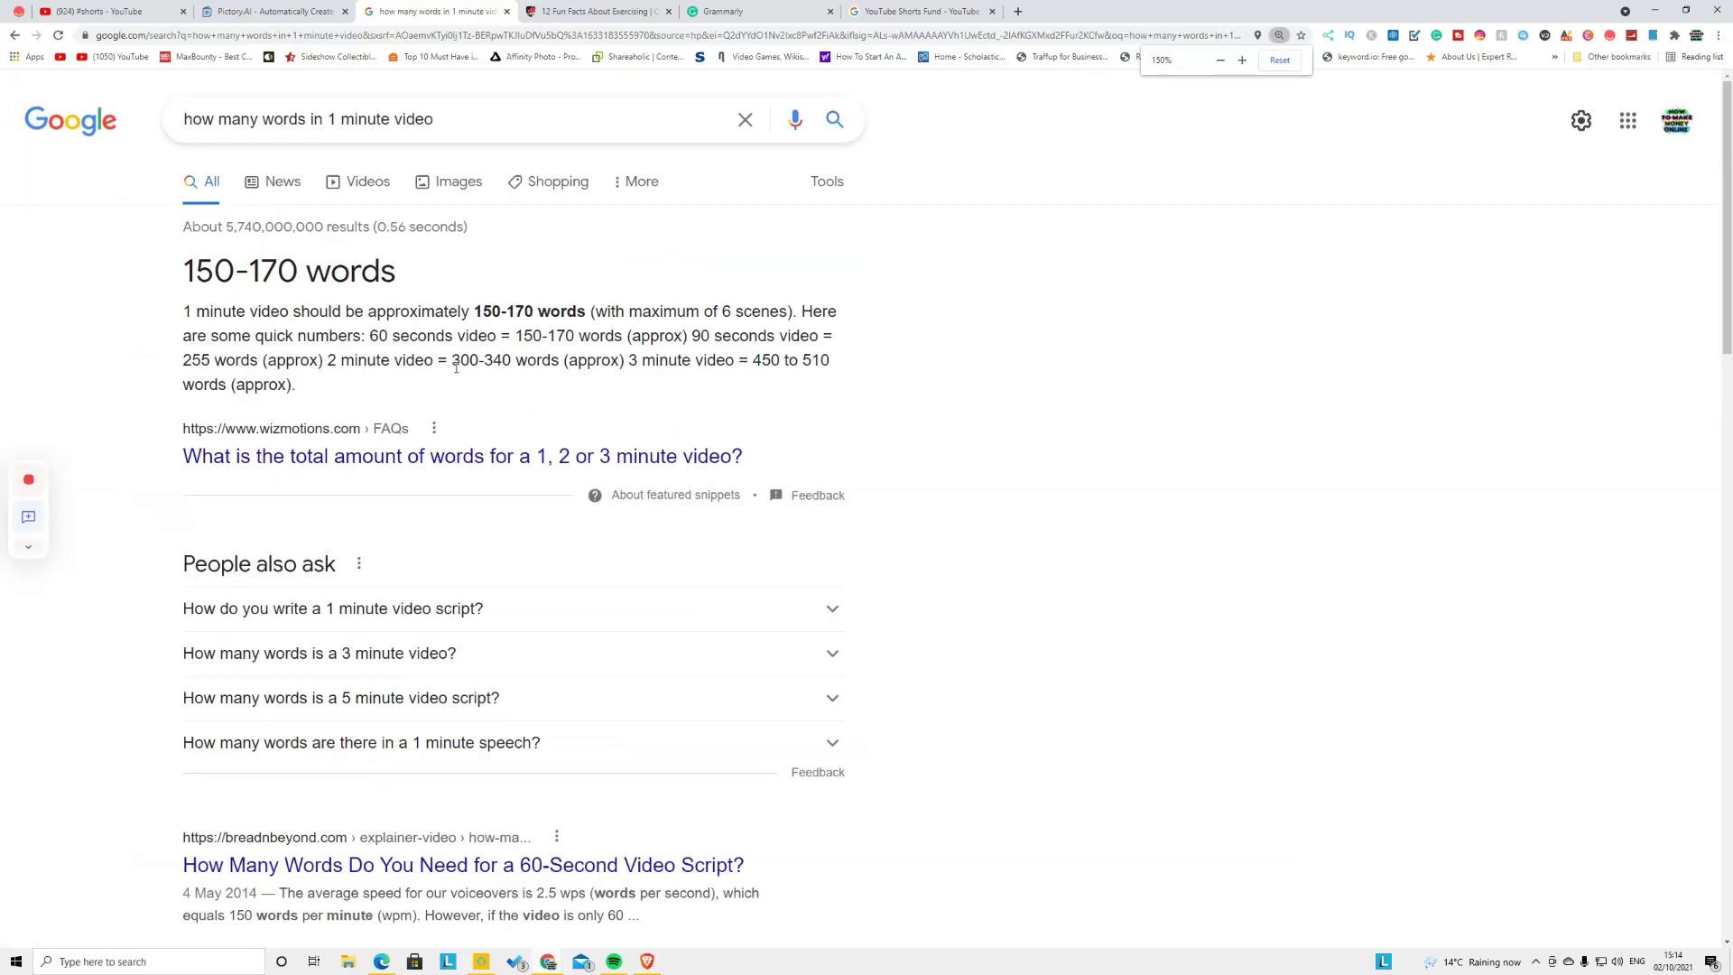
Select the entire exercise fun-facts script in Grammarly
key("ctrl+Tab")
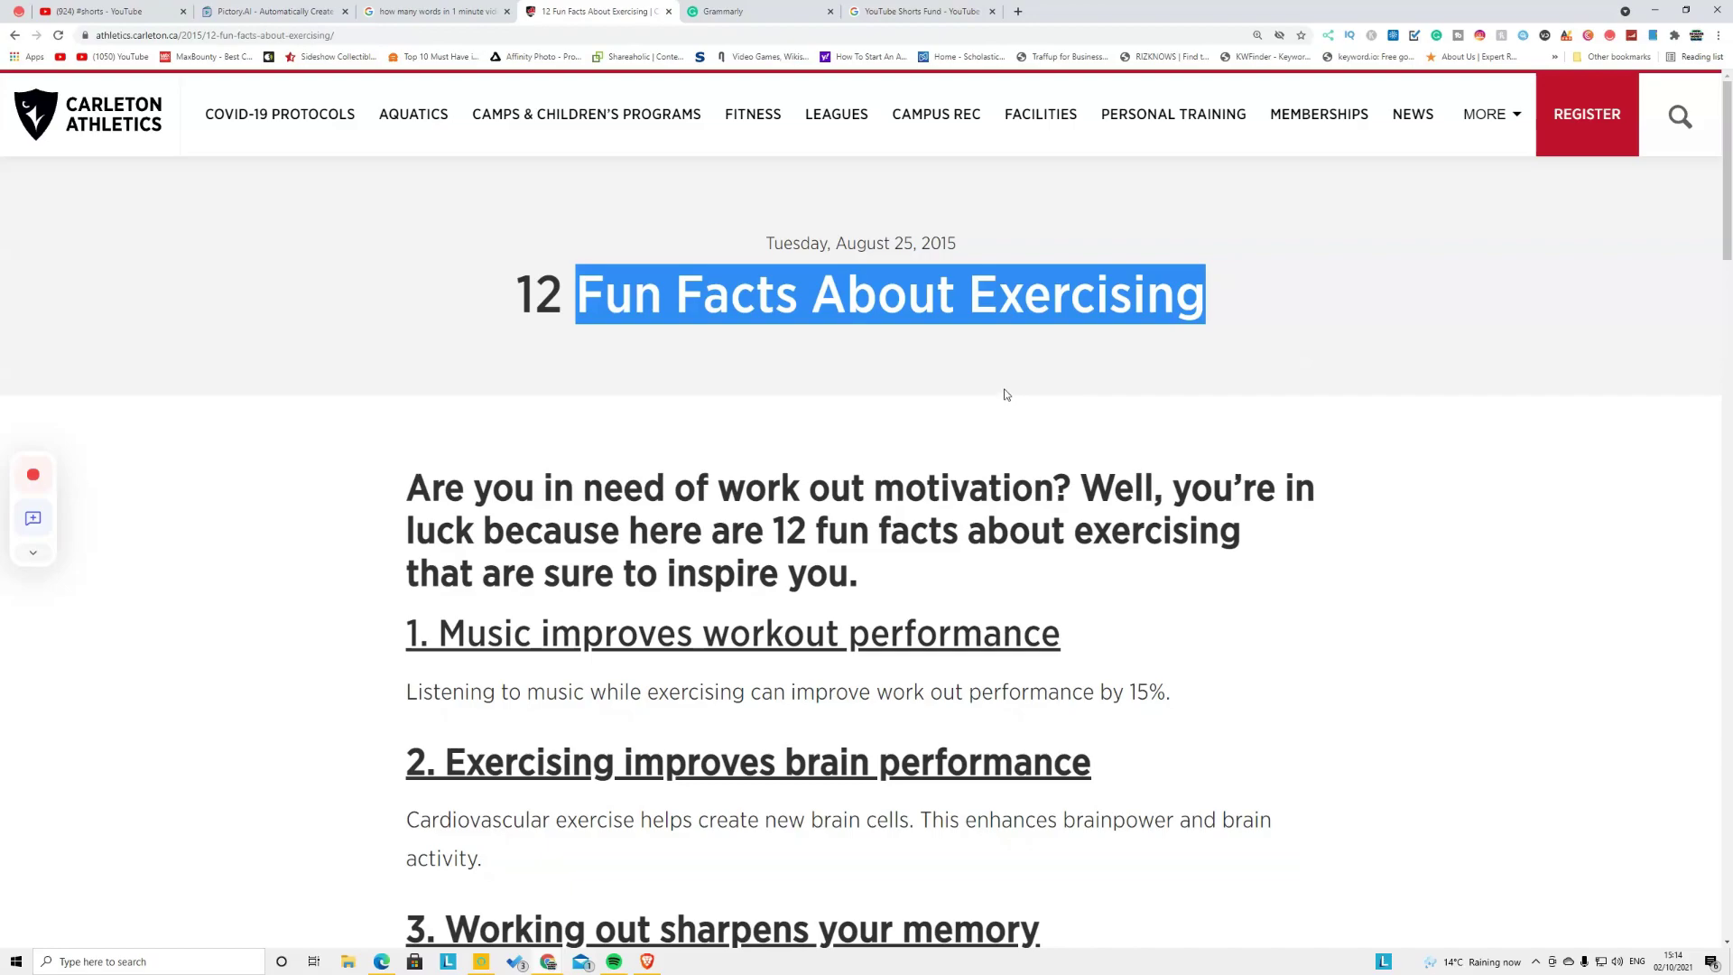
left_click(733, 11)
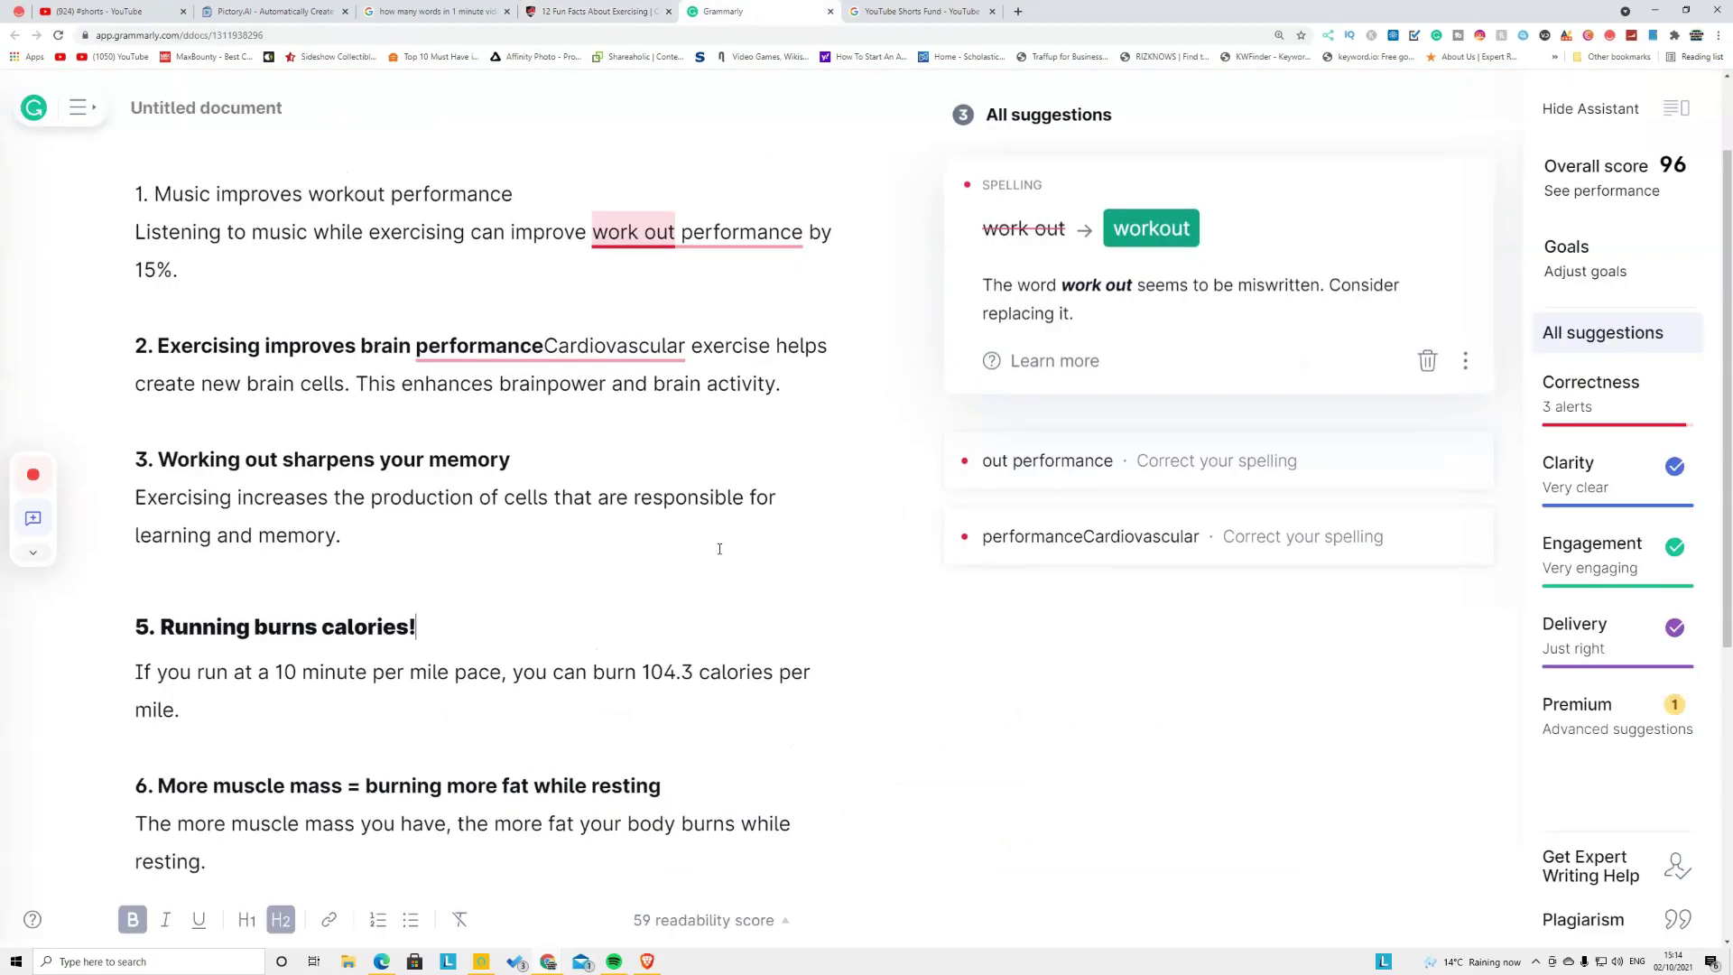
scroll(719, 549, "up", 2)
left_click(500, 480)
key("ctrl+a")
key("ctrl+c")
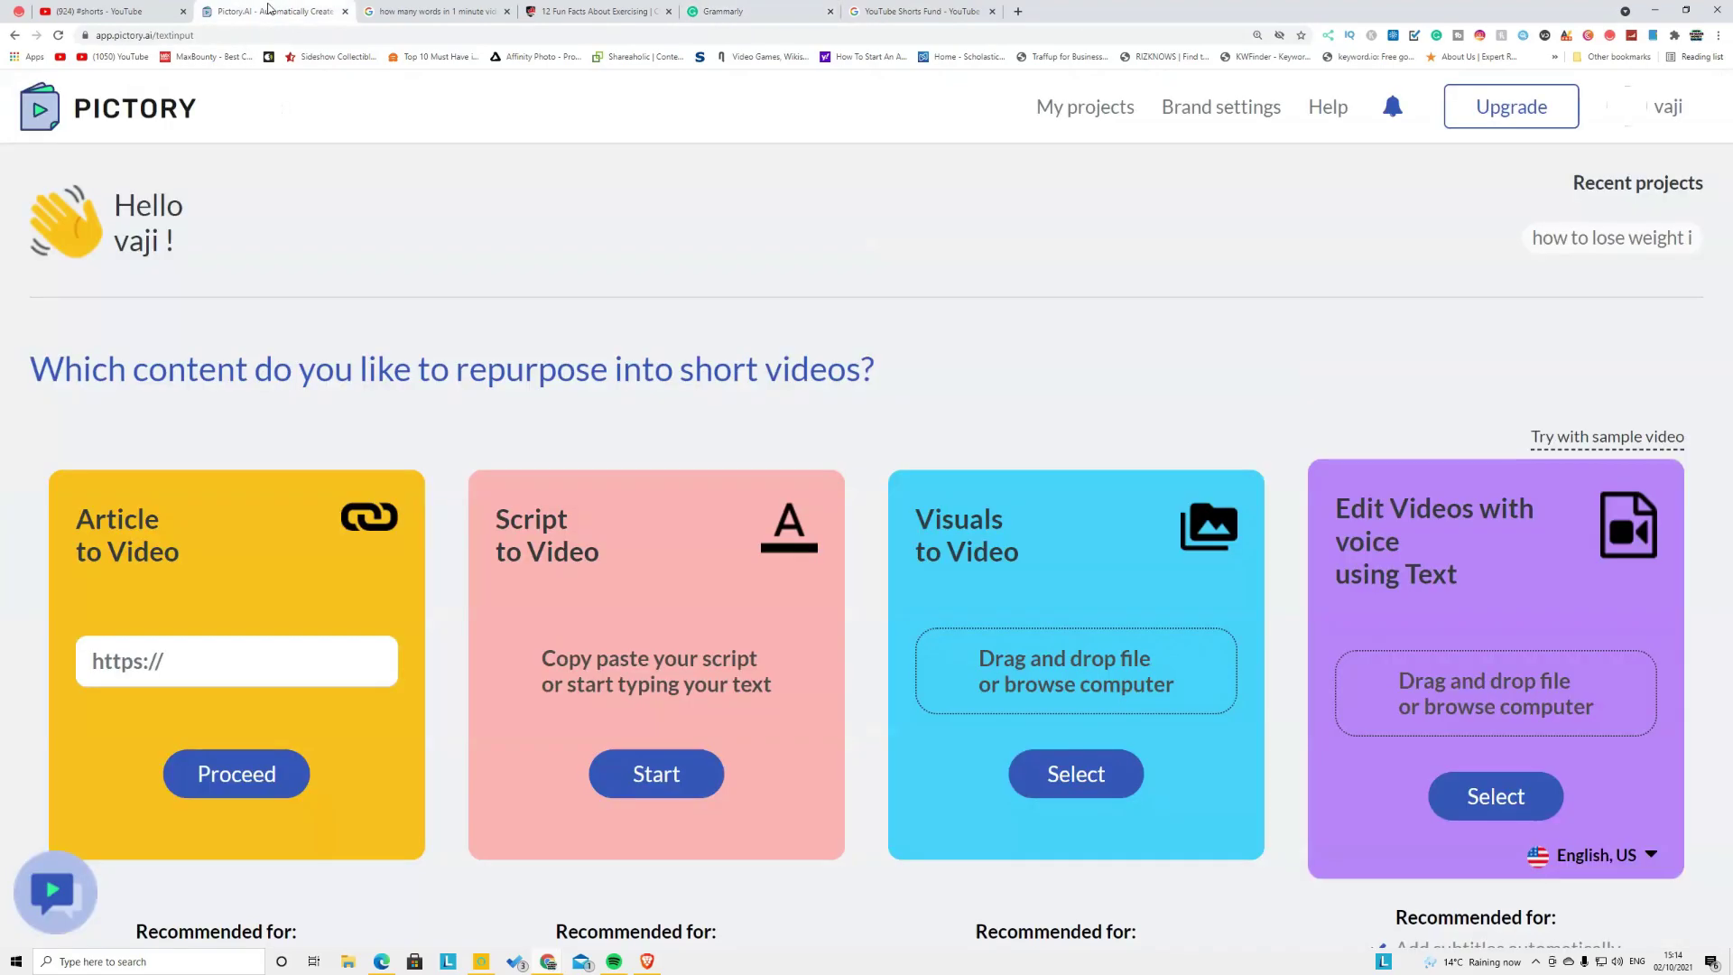
Paste the '7 Fun Facts About Exercising' script into a new Script to Video project and proceed
left_click(269, 11)
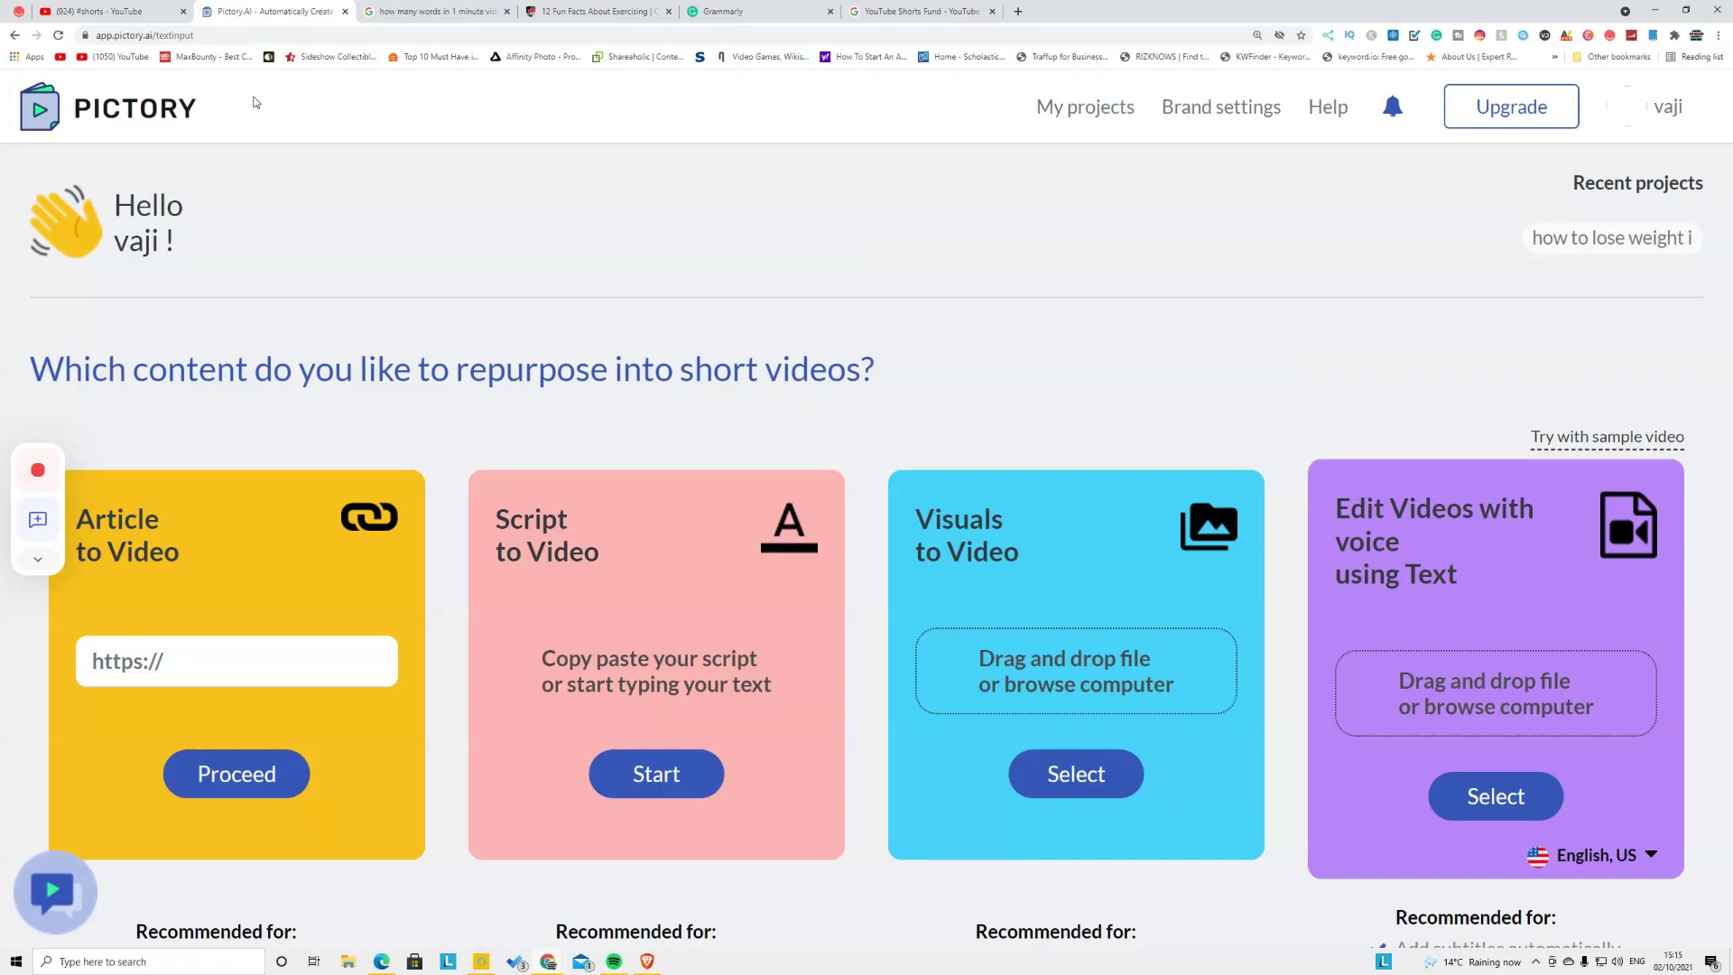
left_click(664, 789)
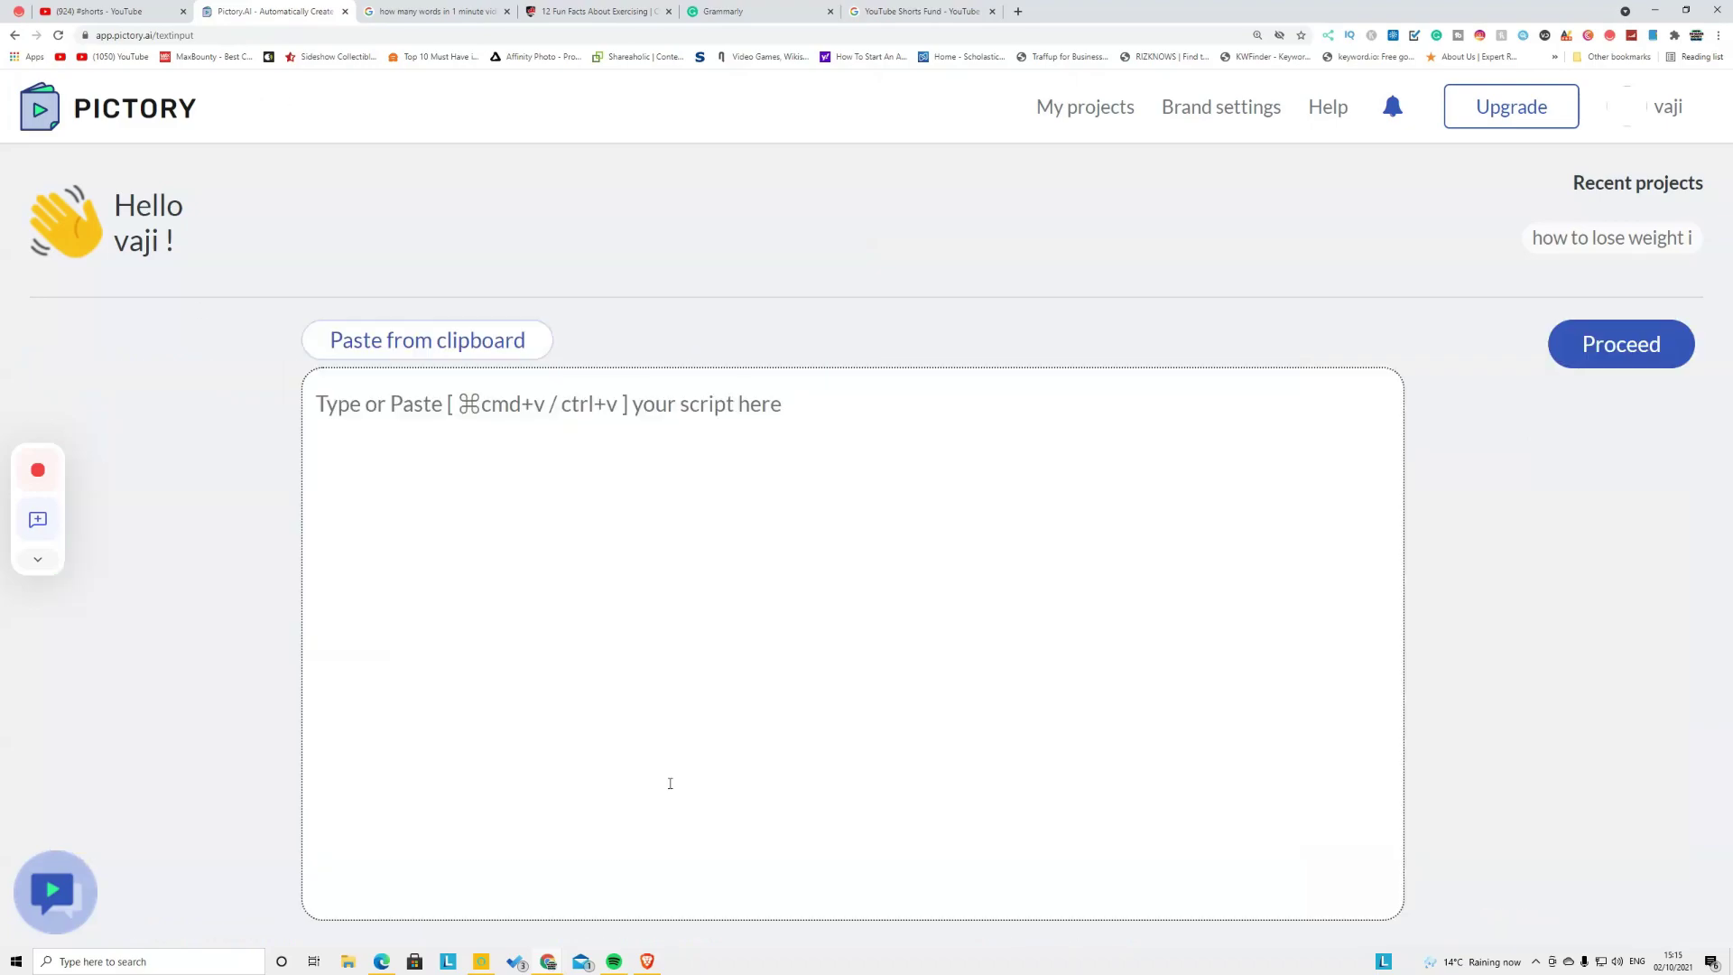
left_click(587, 654)
key("ctrl+v")
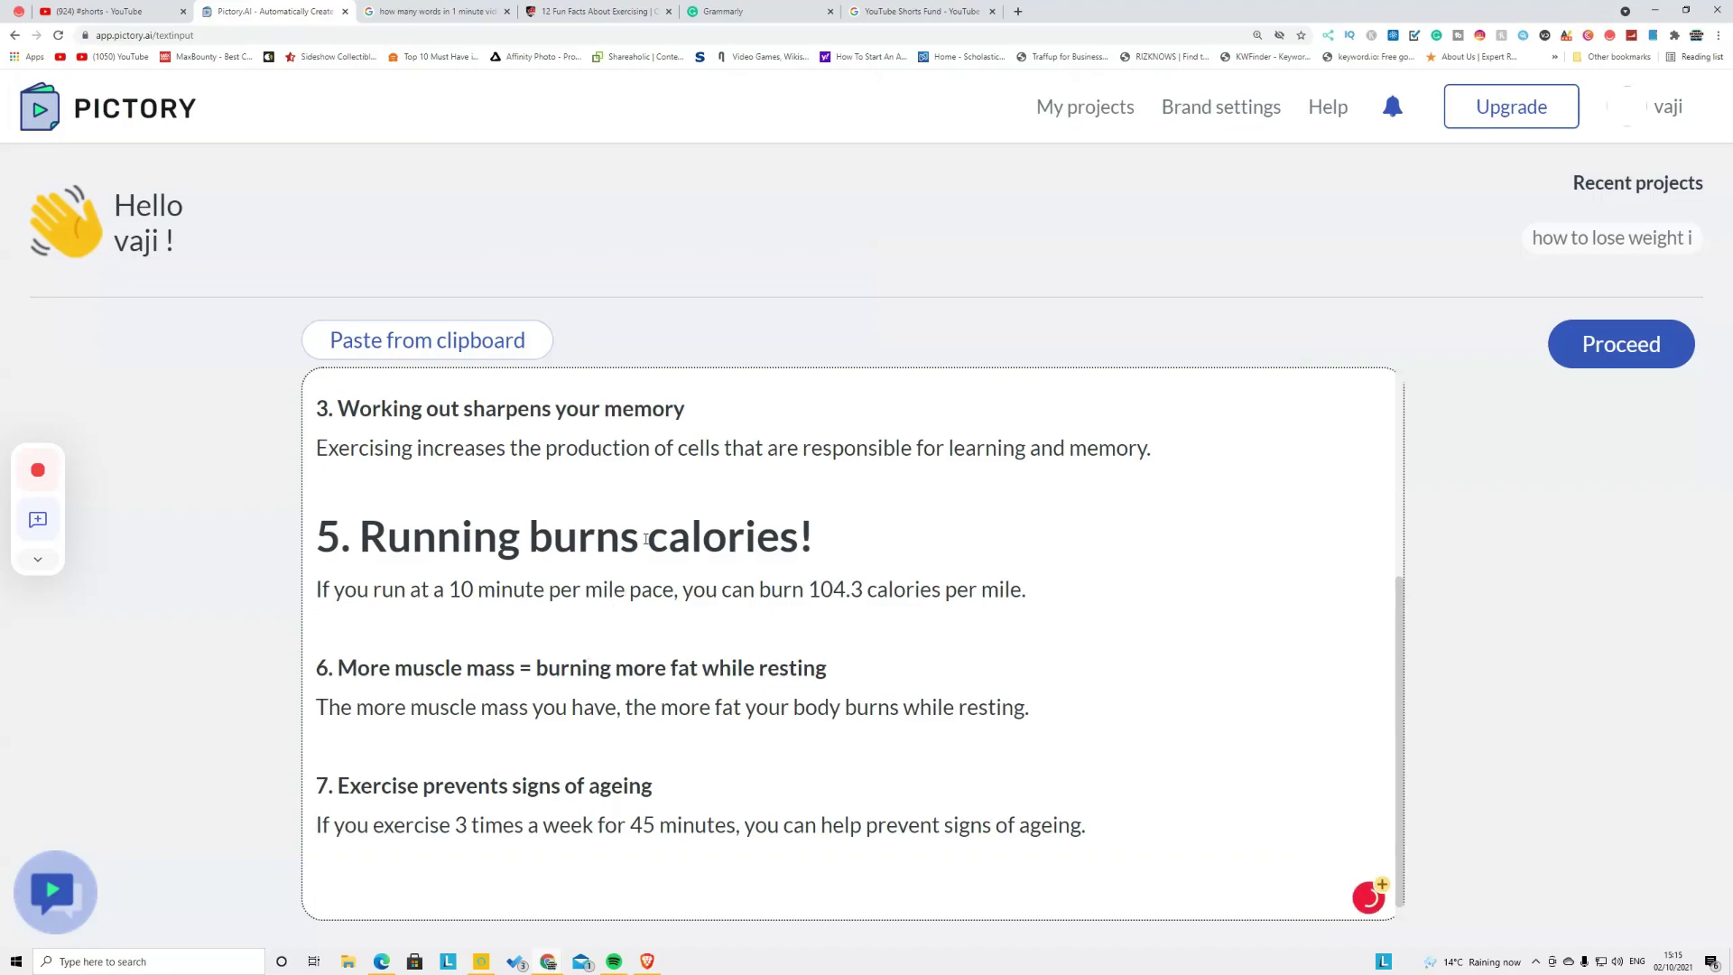
scroll(654, 580, "up", 10)
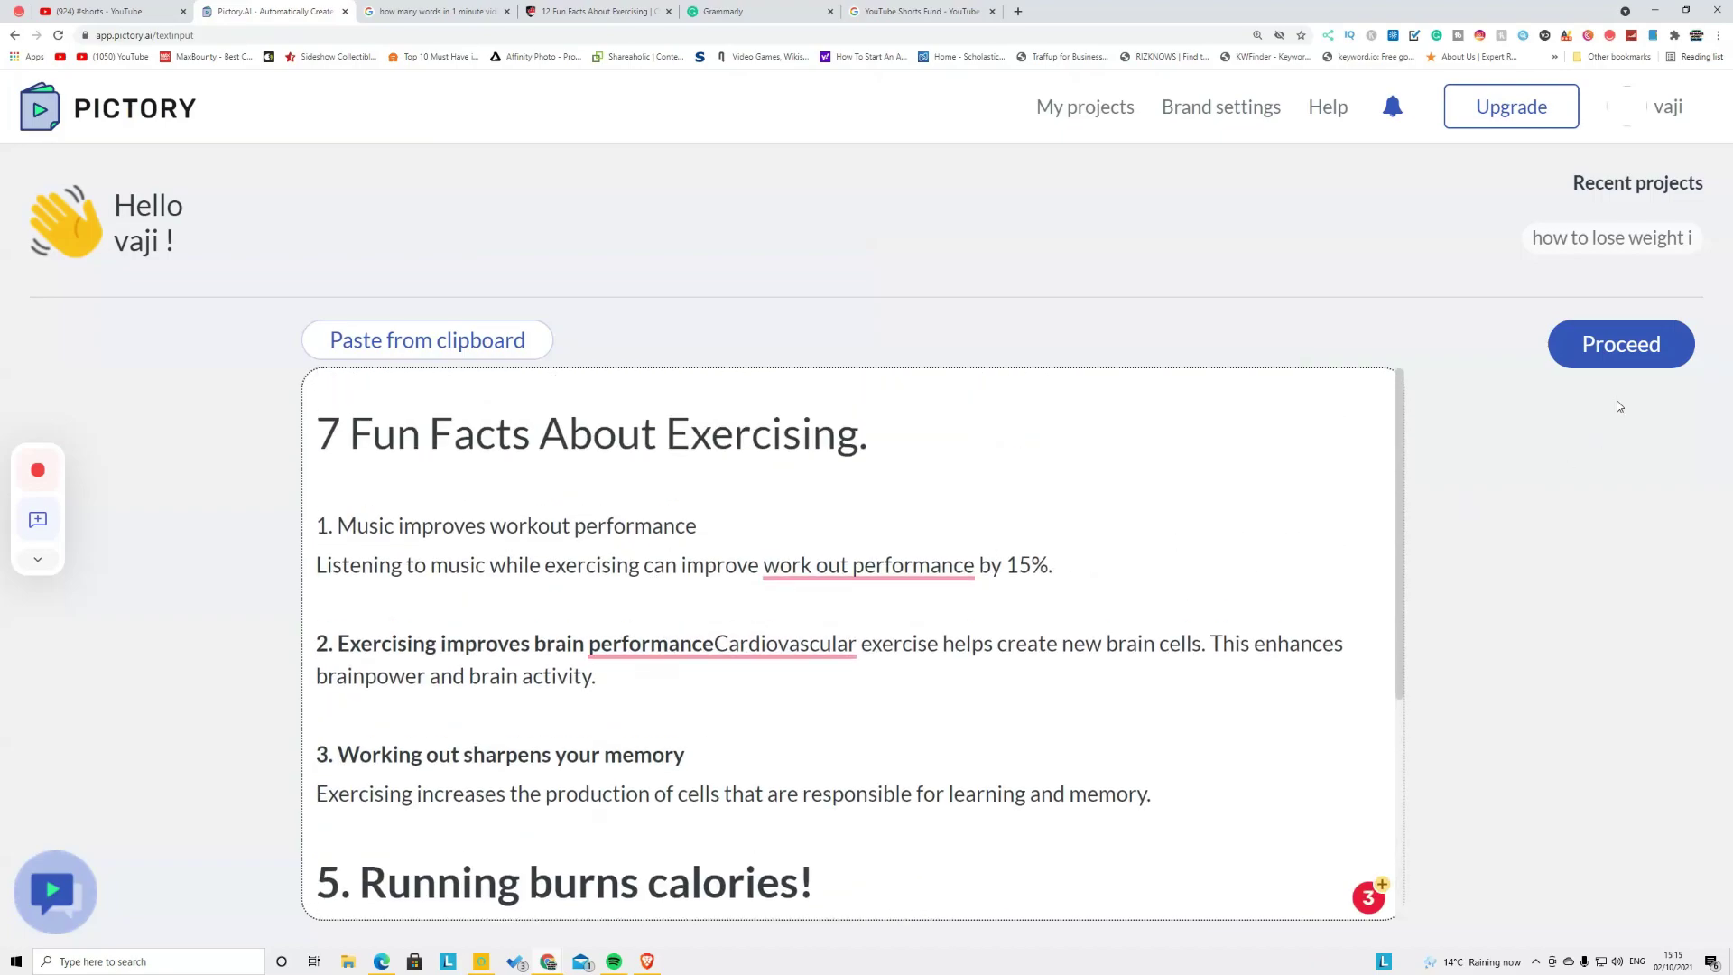
left_click(1618, 366)
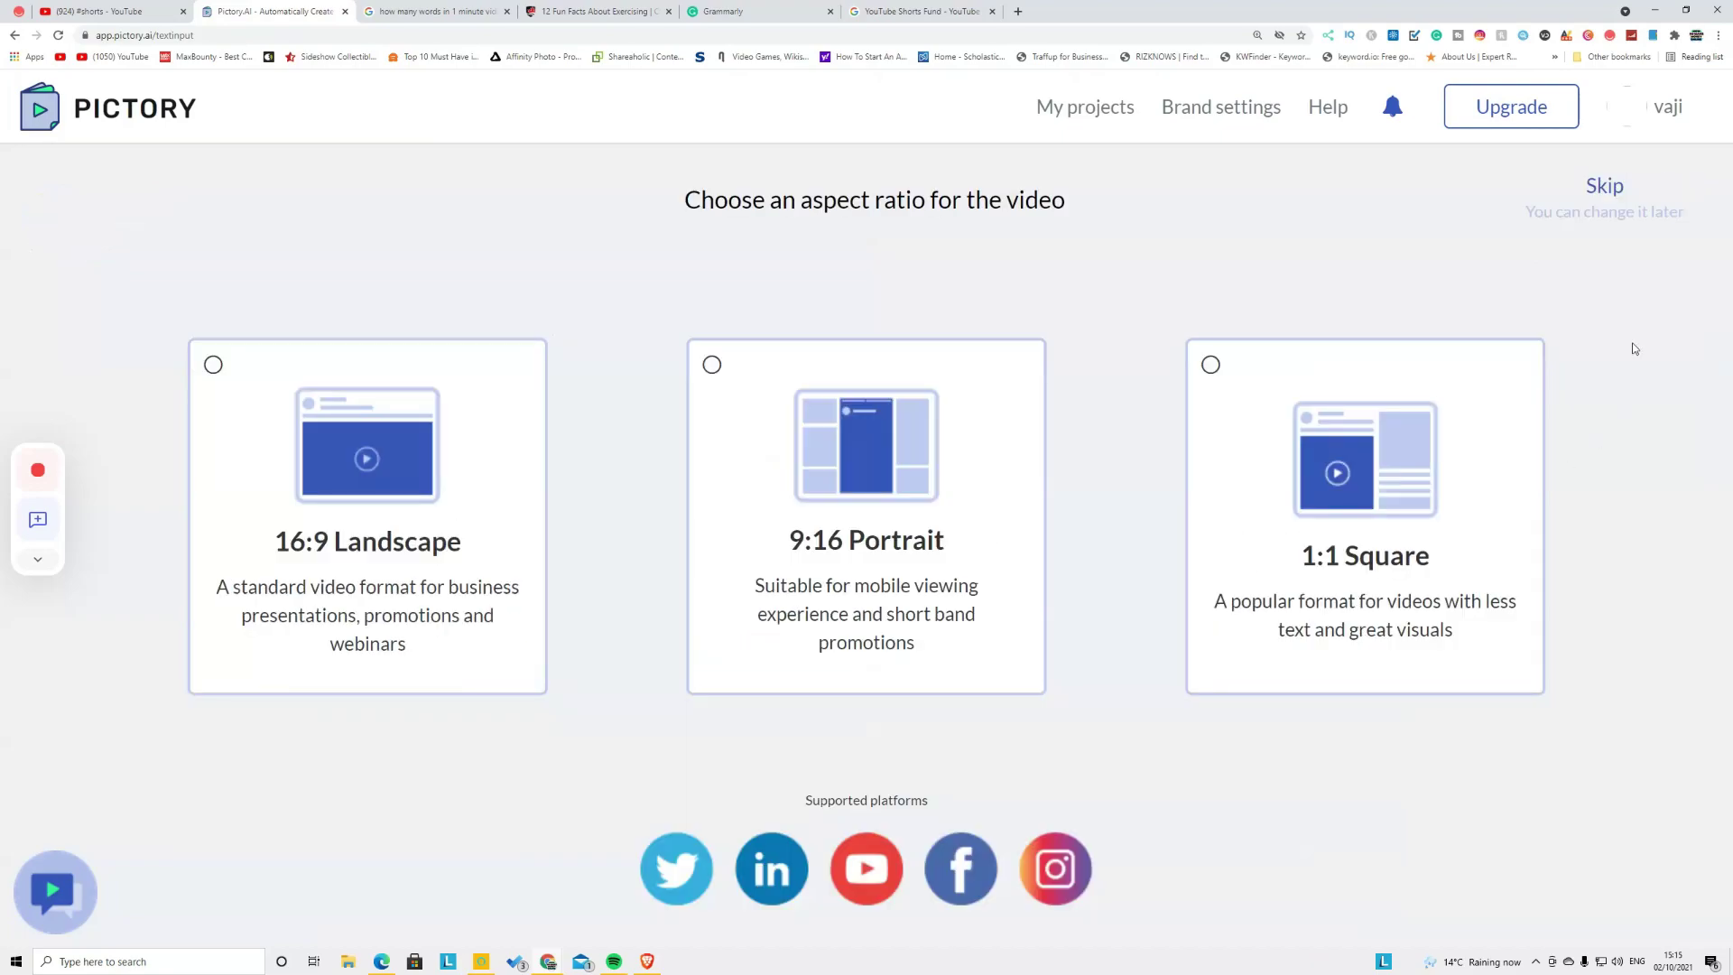
Choose the 9:16 portrait format and generate the storyboard
left_click(857, 560)
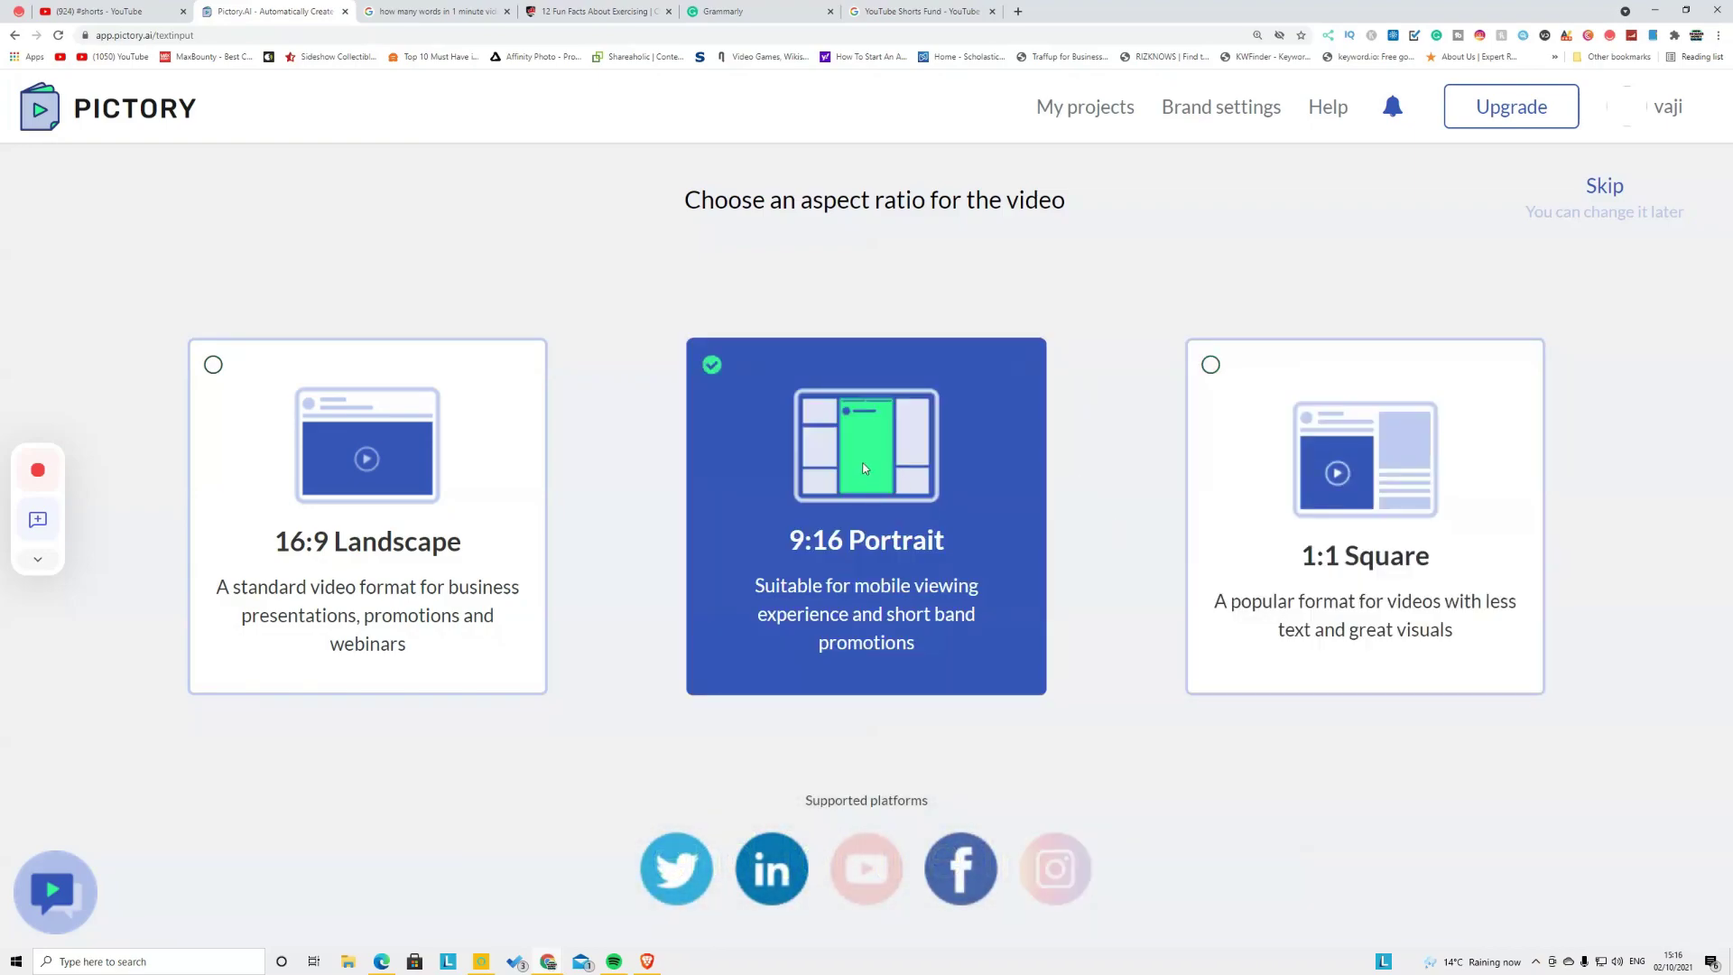
left_click(863, 467)
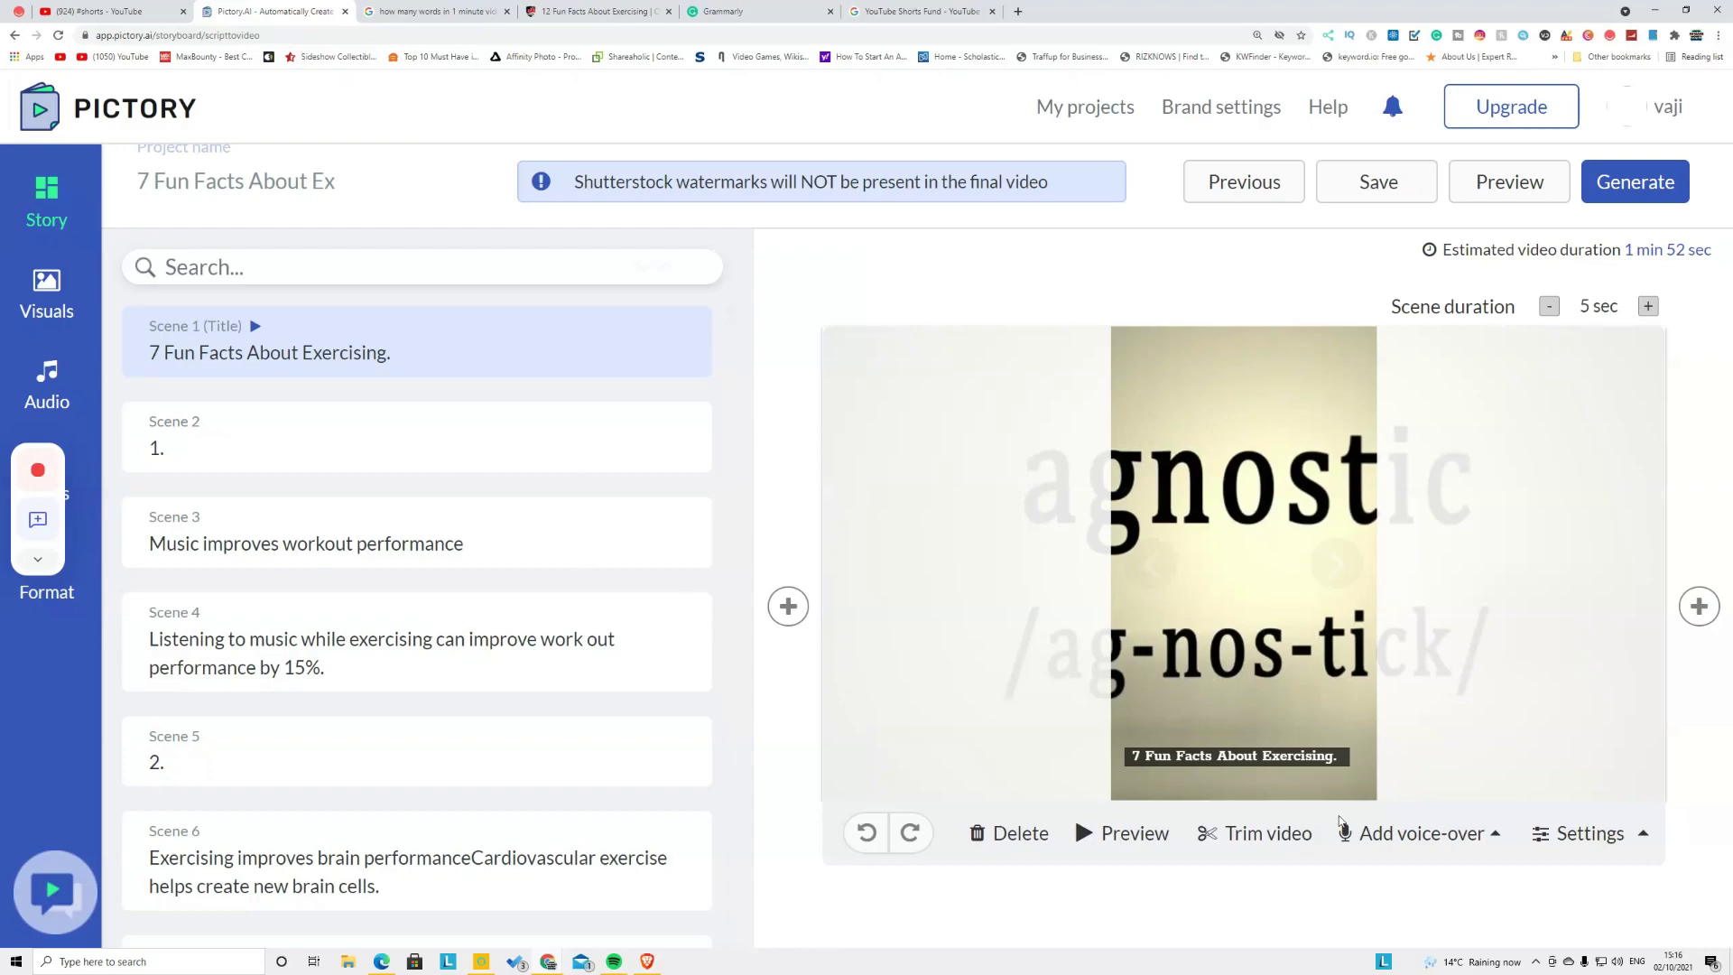
Preview Scenes 3 through 6, then bring up the stock Visuals library for Scene 6
scroll(1607, 686, "down", 1)
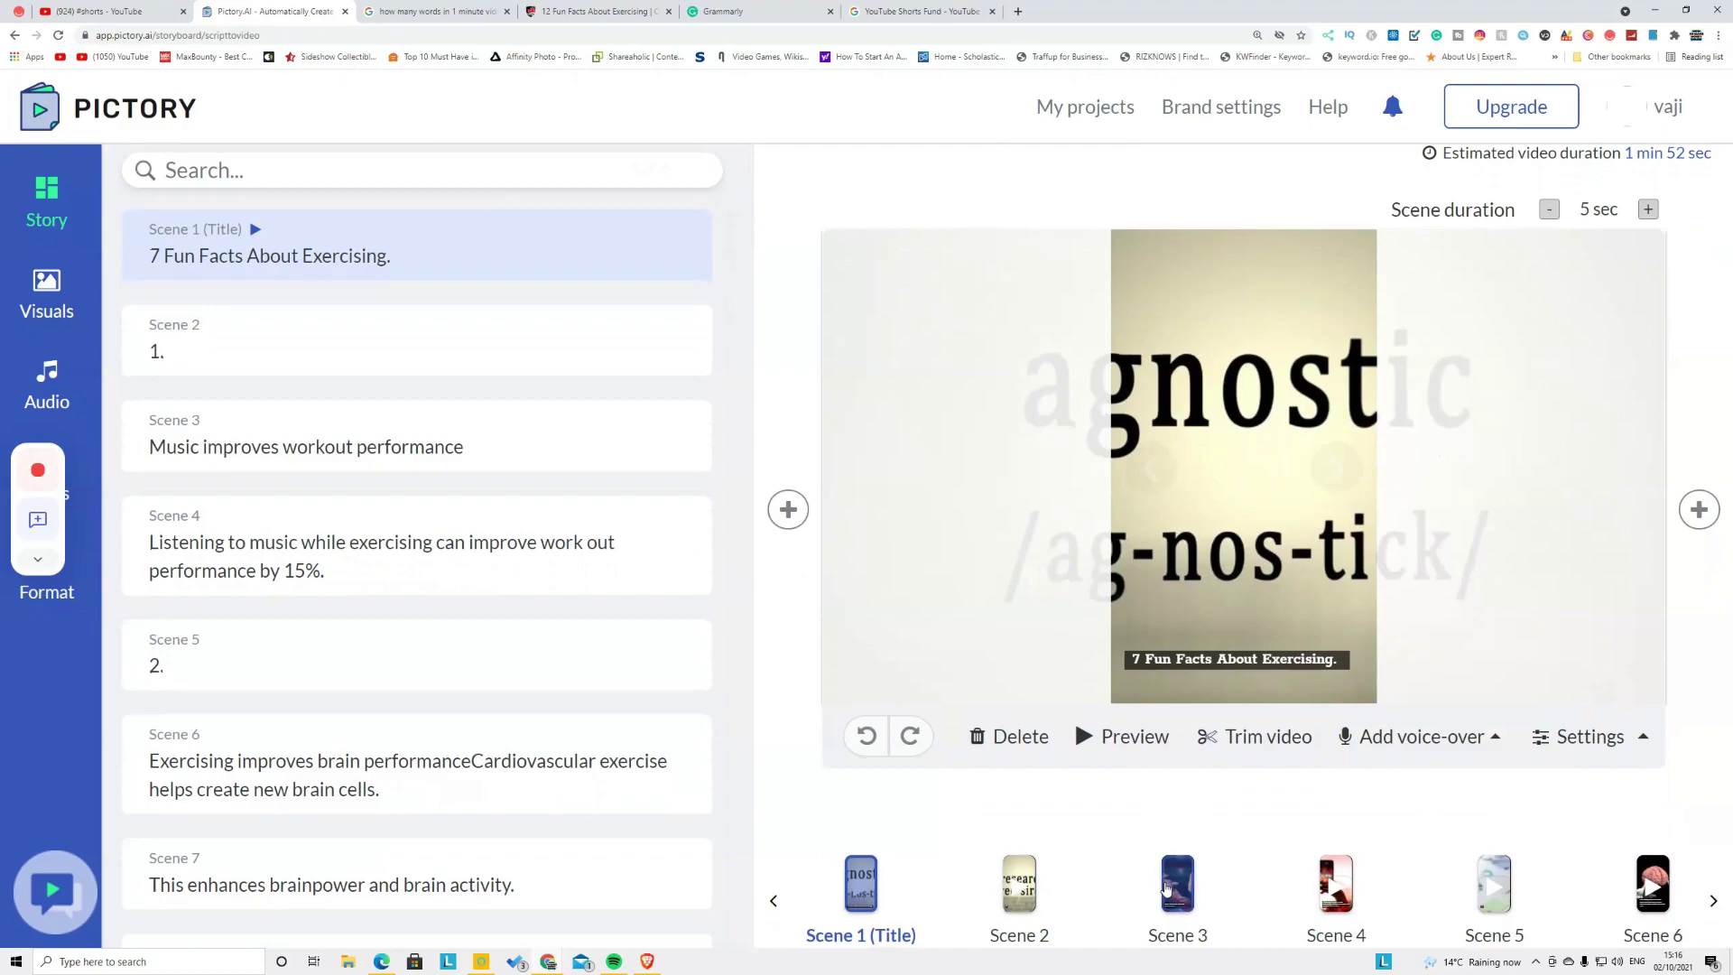
left_click(1166, 888)
left_click(1337, 877)
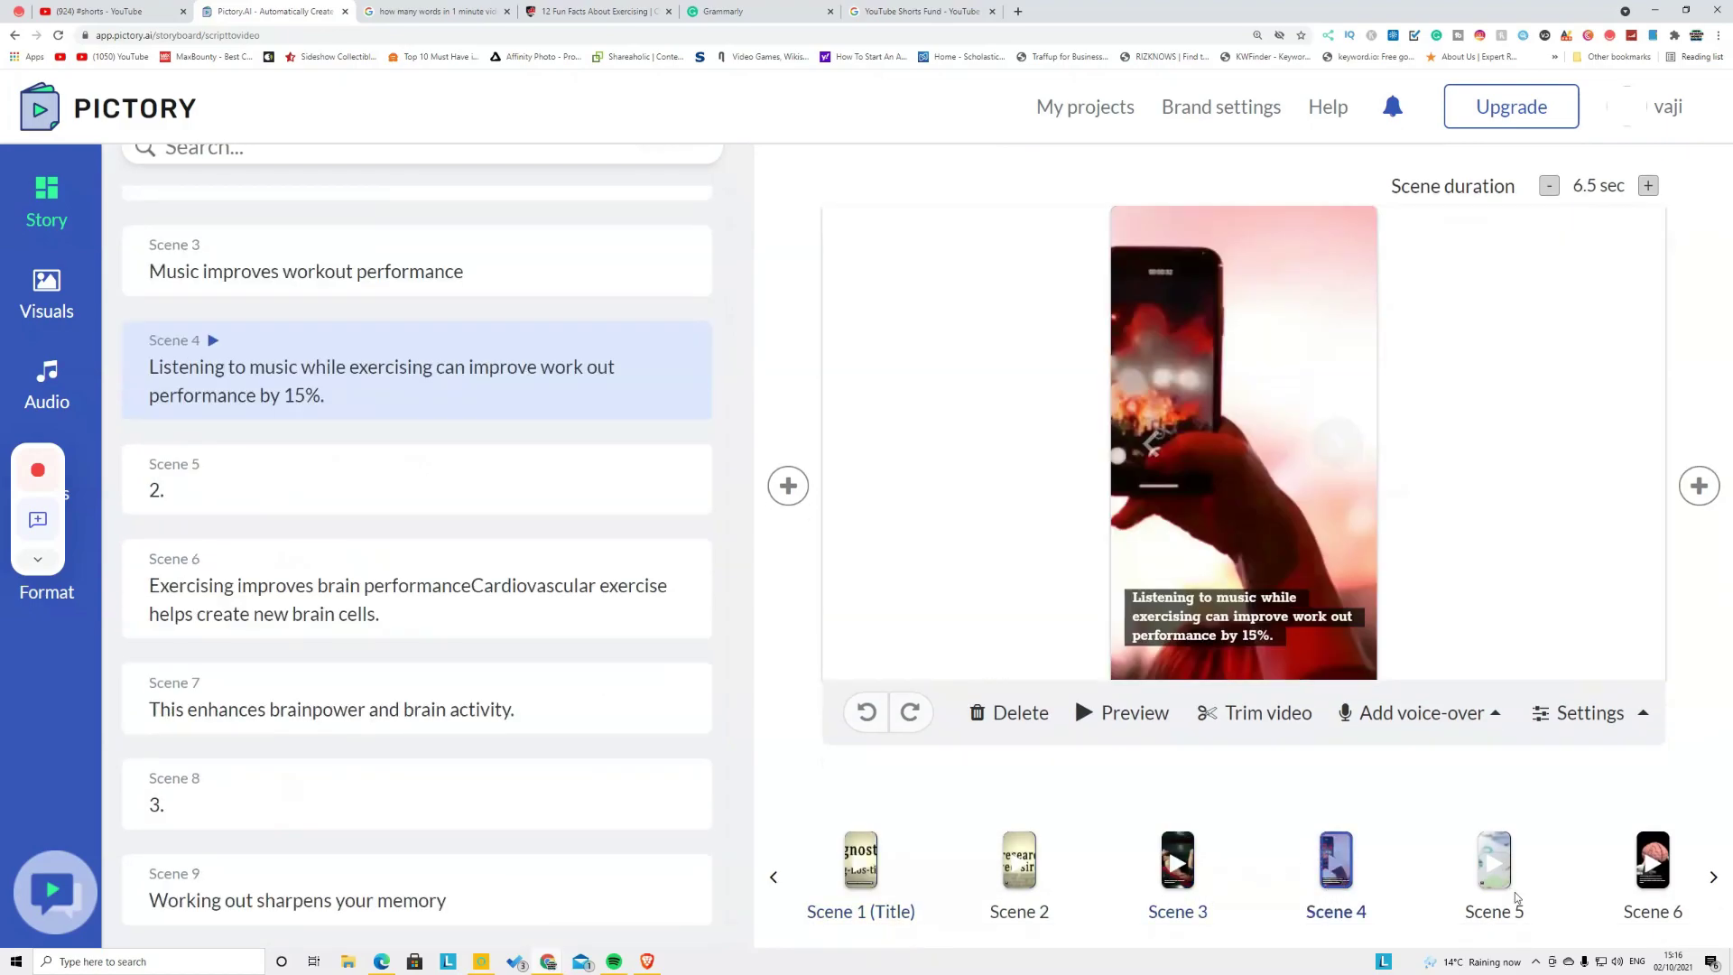
left_click(1501, 882)
left_click(1638, 867)
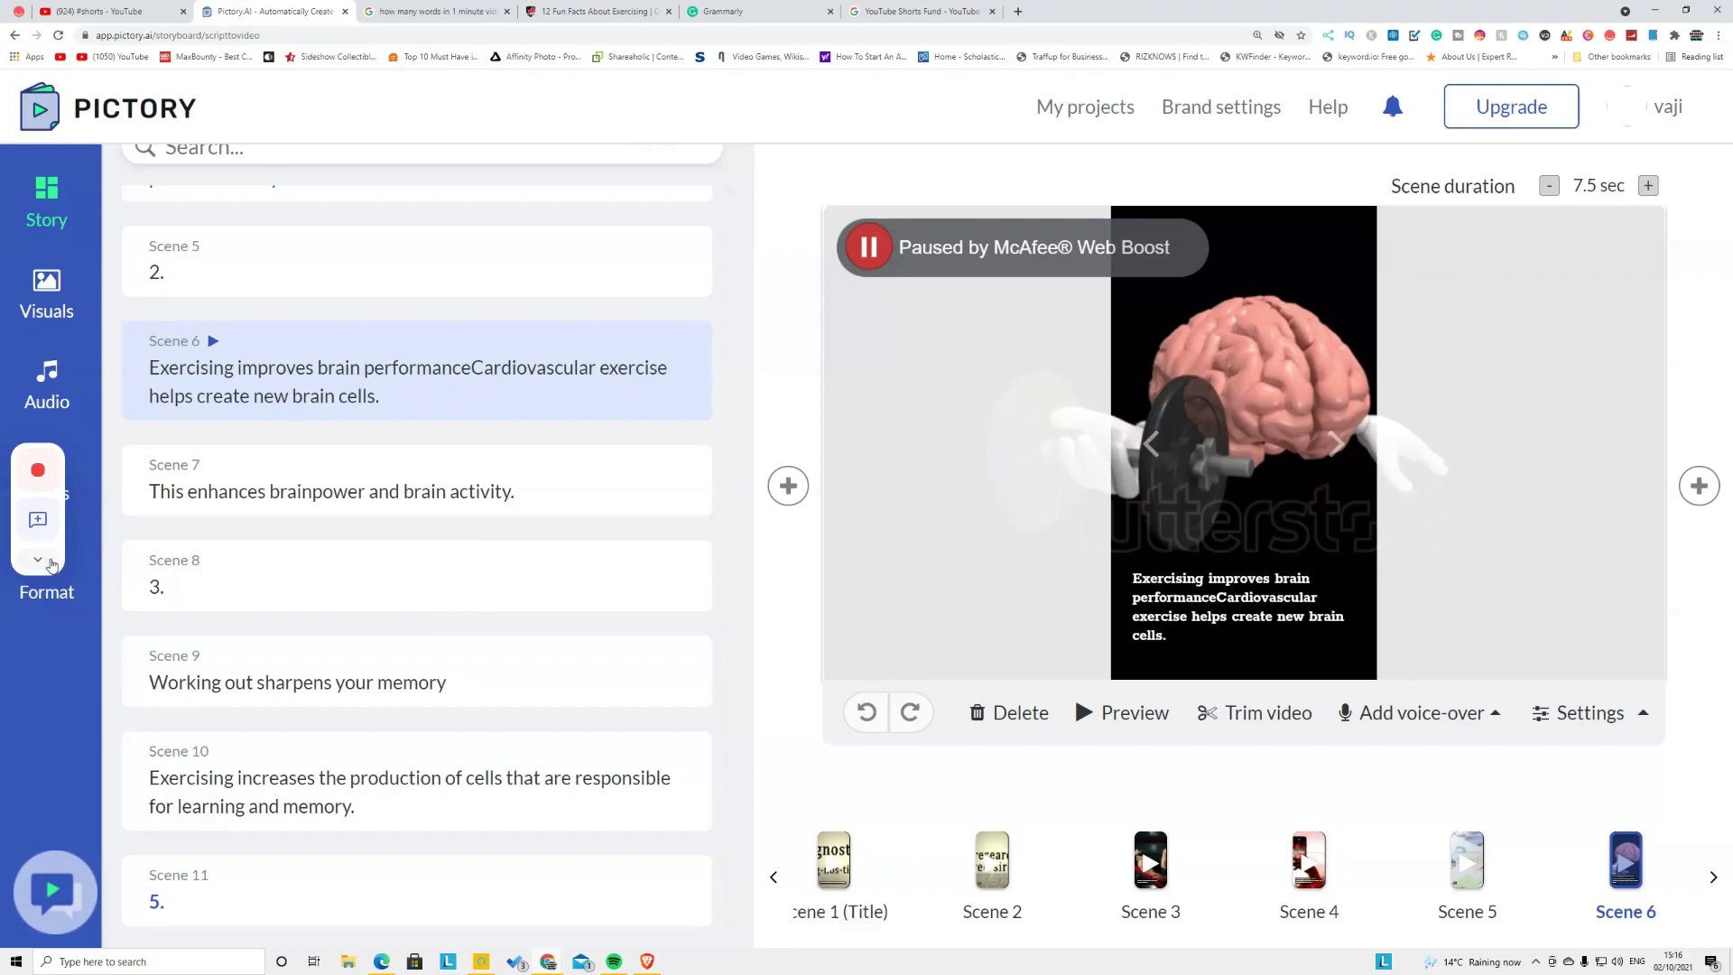
mouse_move(74, 572)
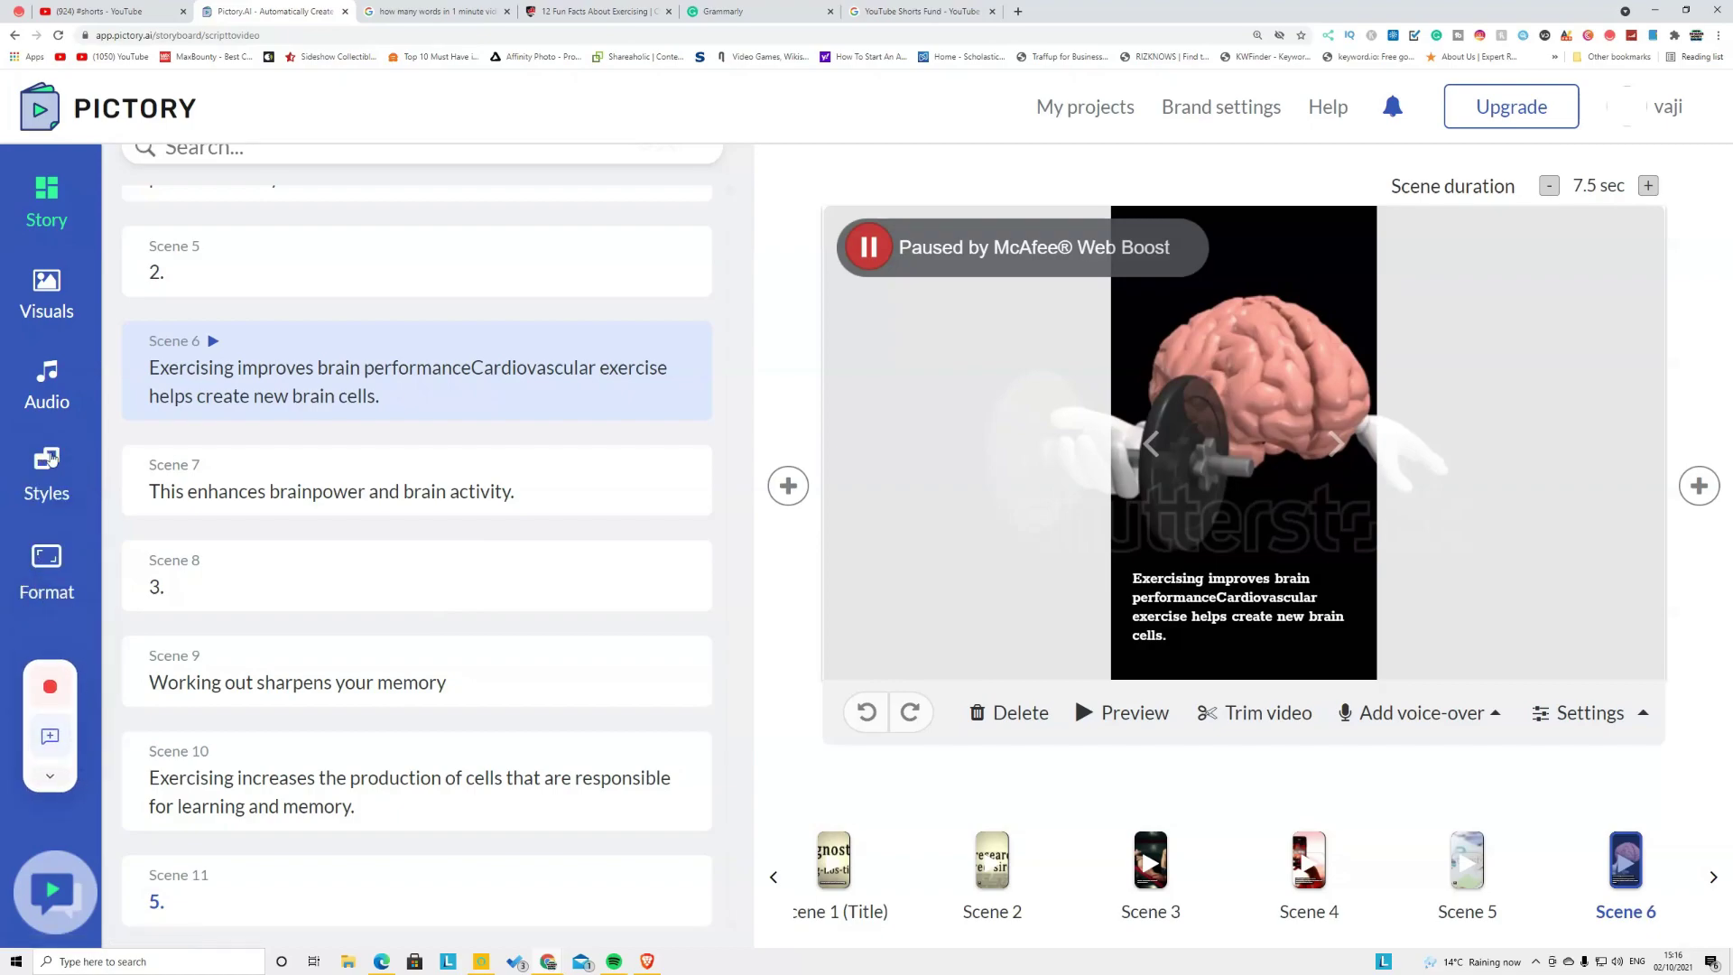
left_click(37, 302)
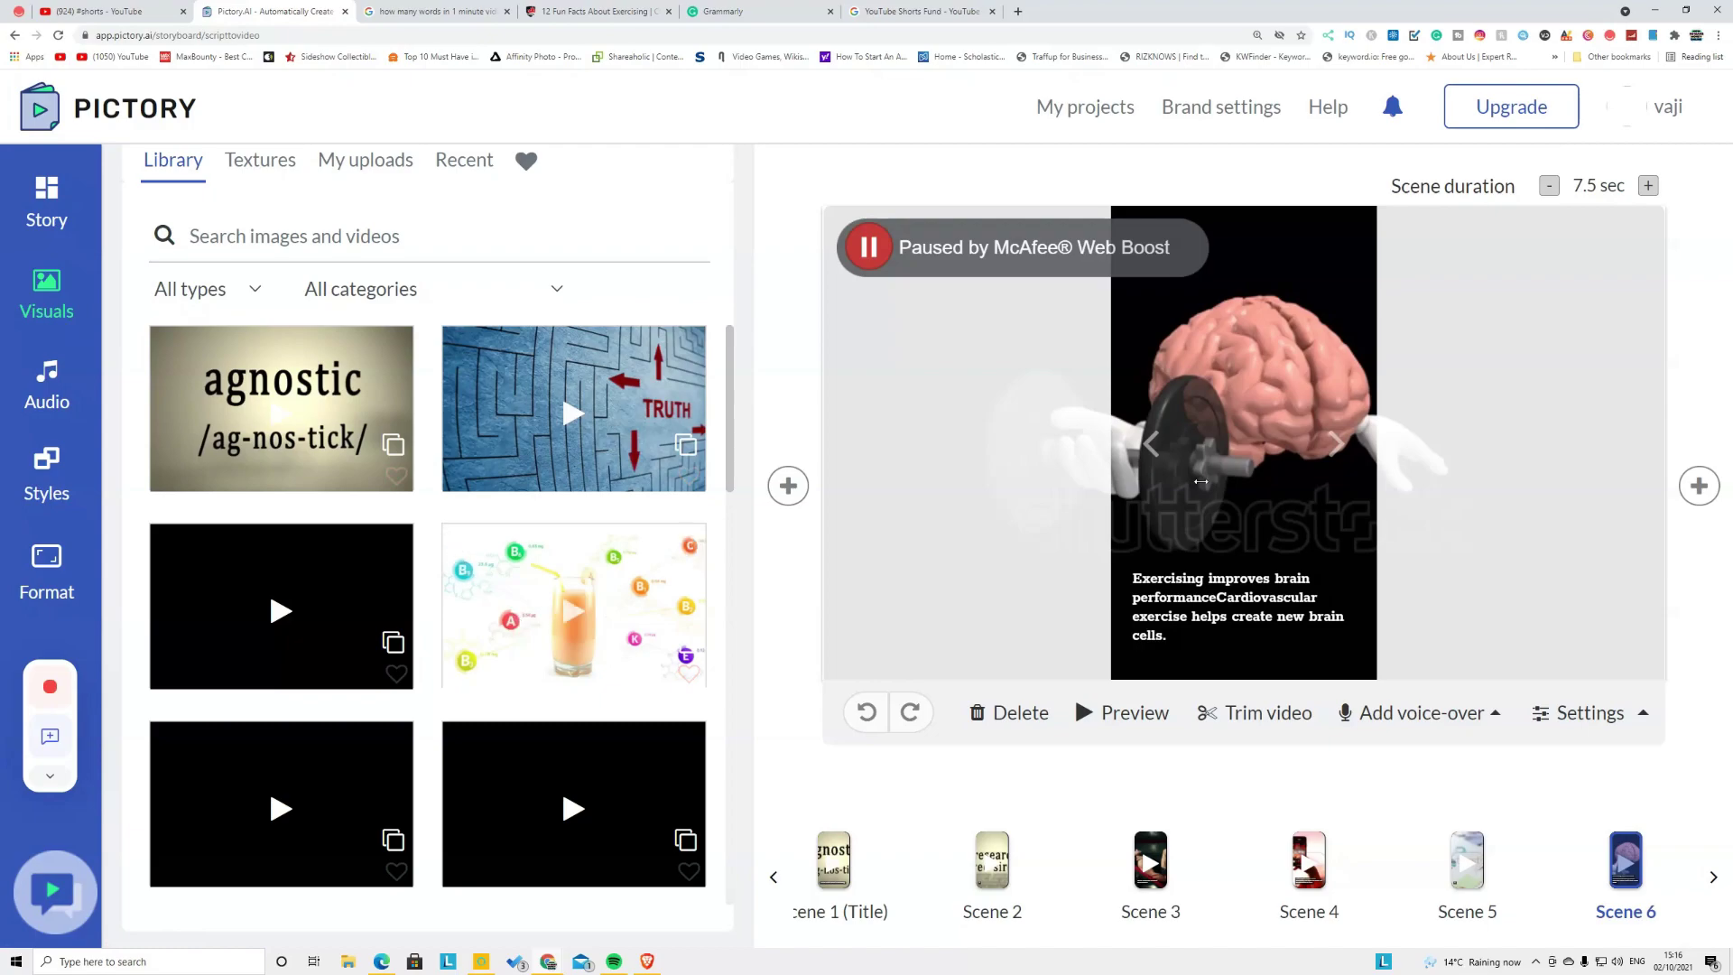
Replace Scene 6's clip with the stock video of a hand holding an apple
scroll(552, 533, "down", 1)
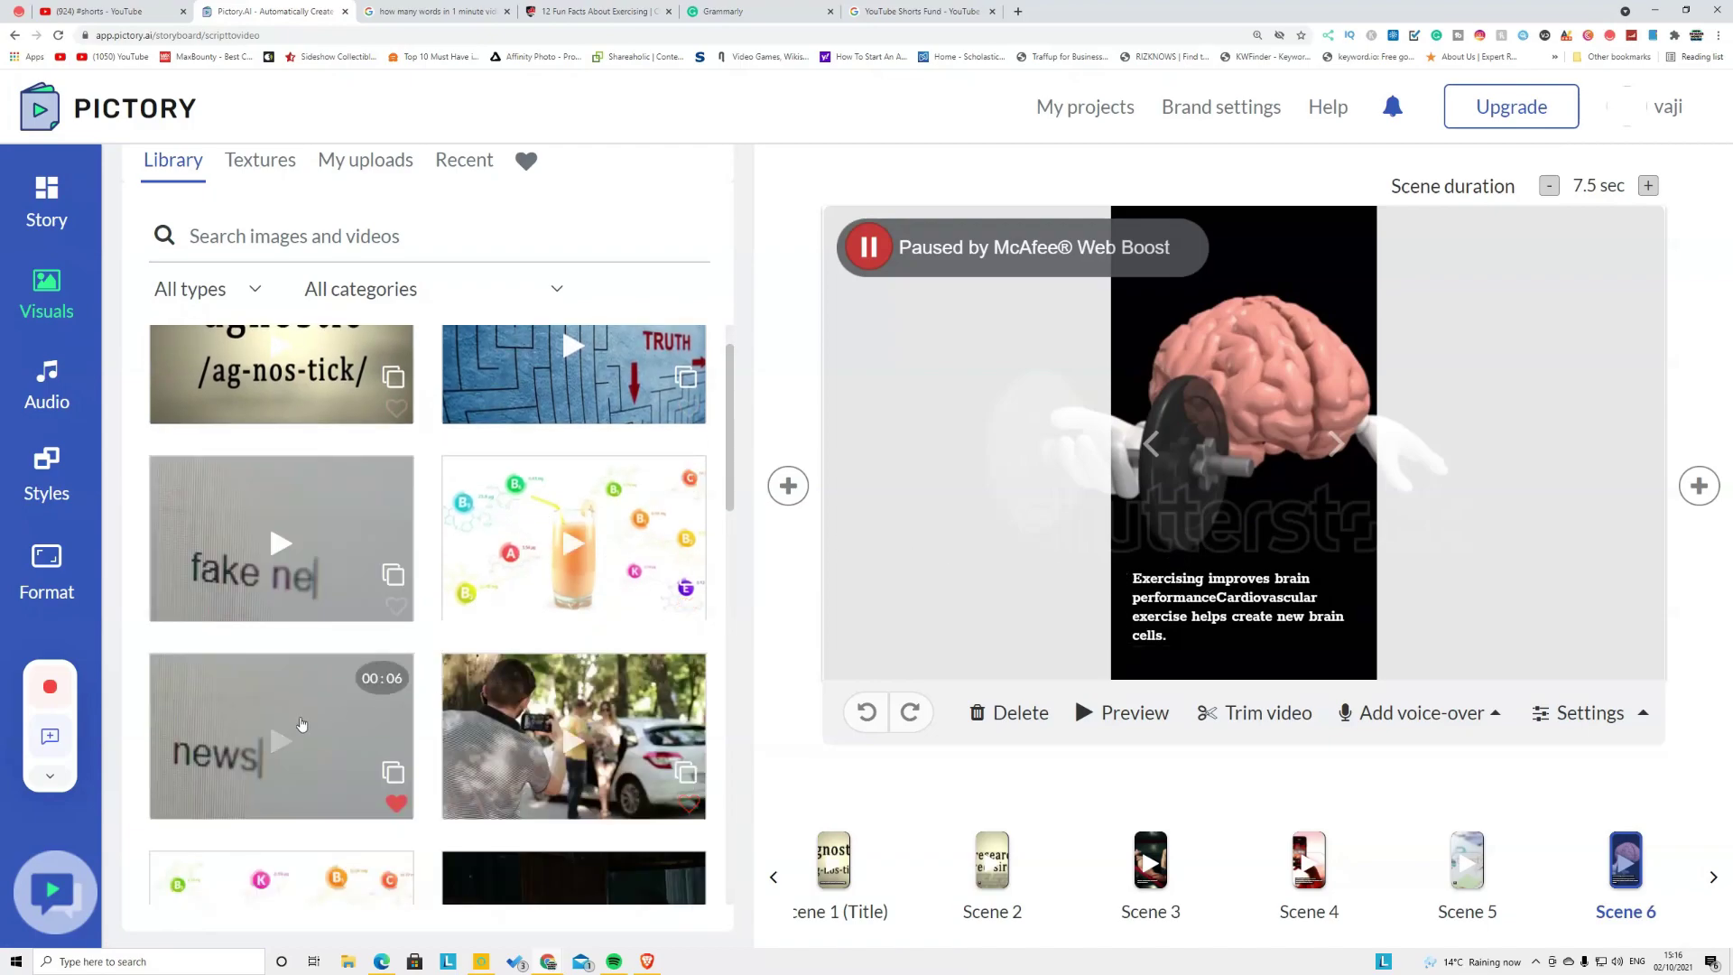
scroll(358, 616, "down", 3)
scroll(359, 616, "down", 4)
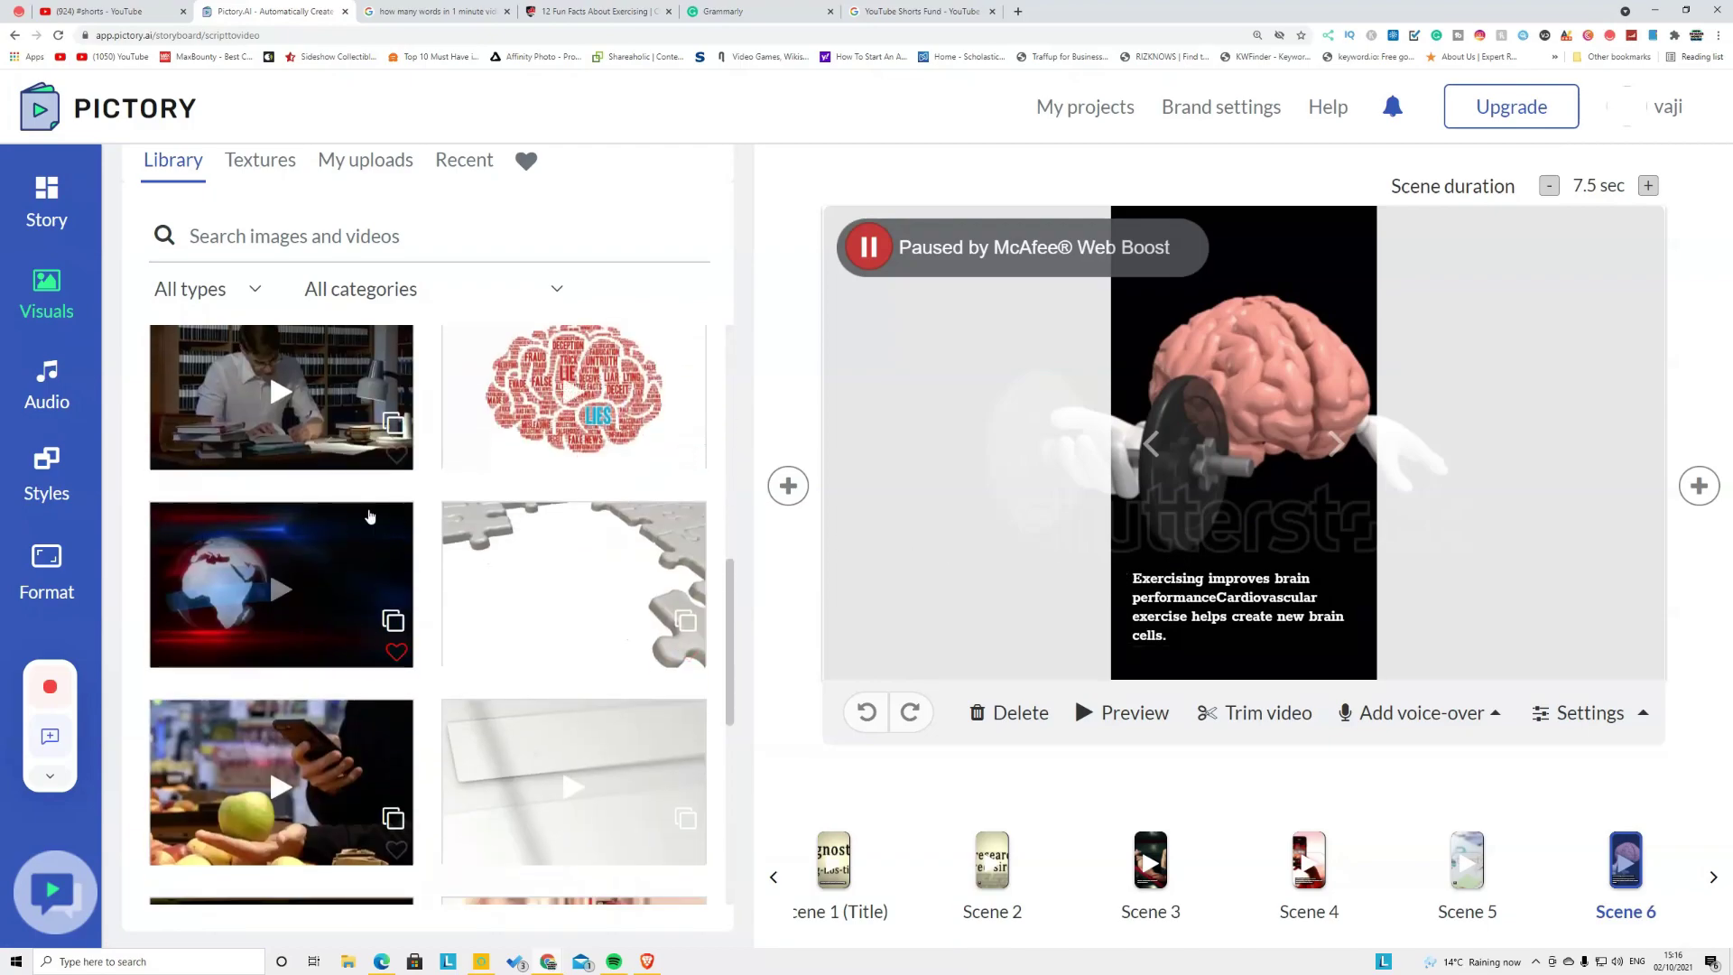
left_click(310, 750)
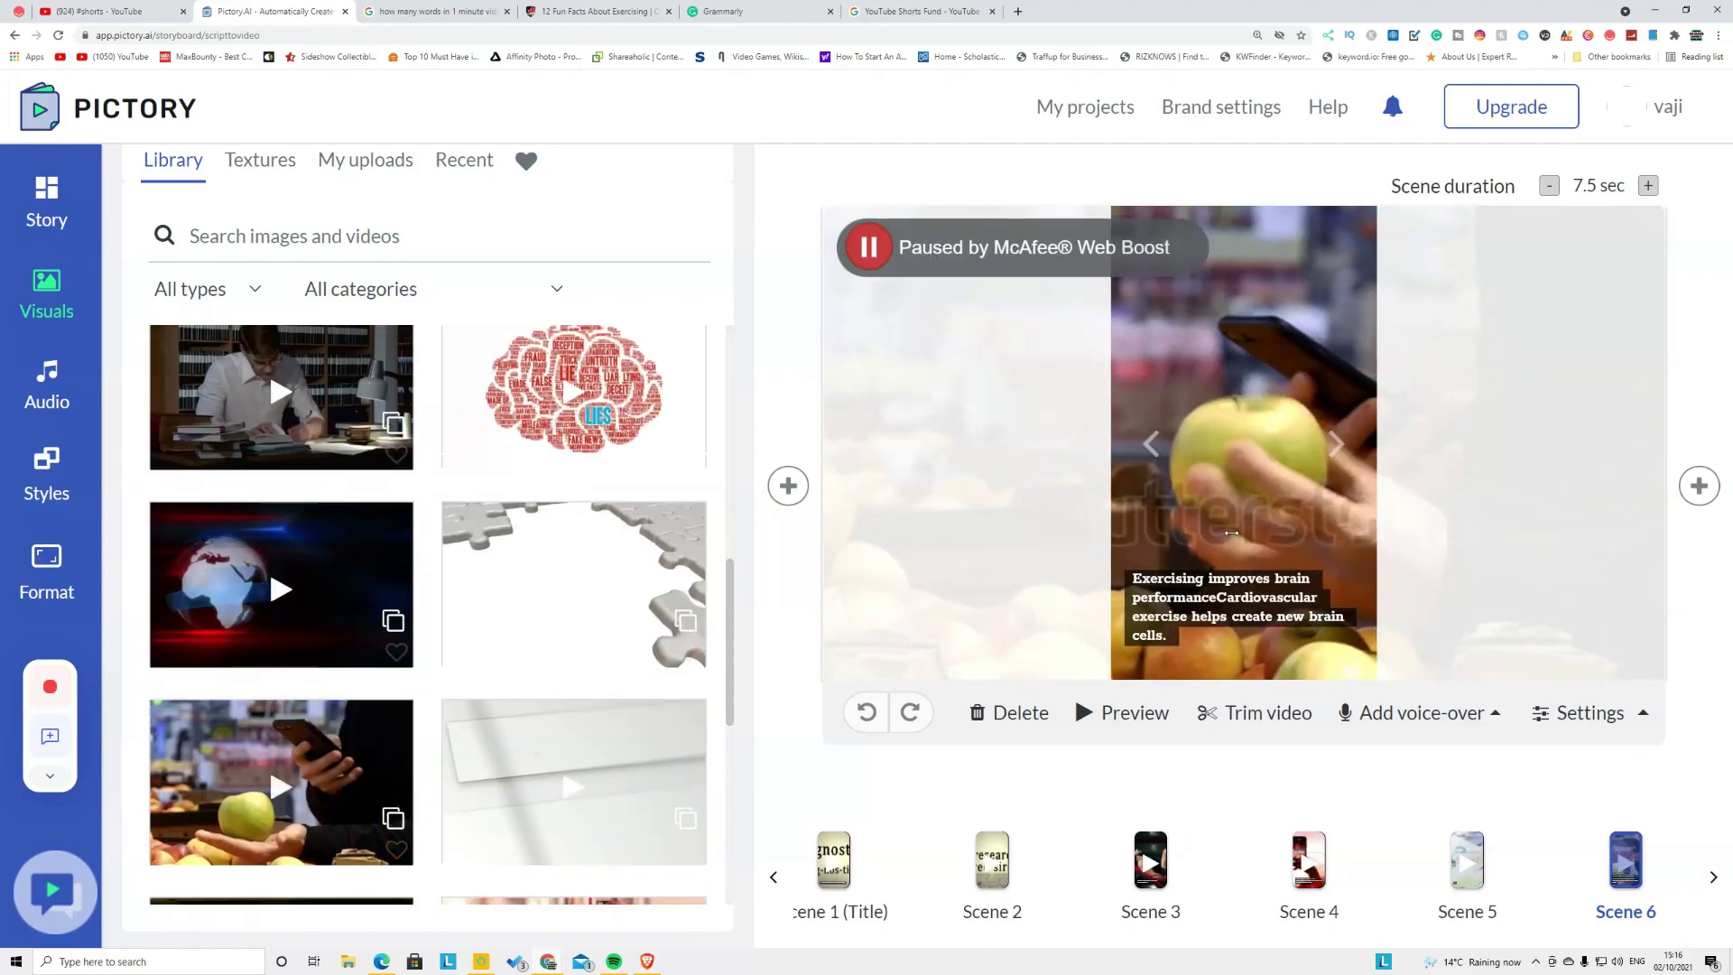
Show the background textures and solid colours in the Visuals panel
scroll(937, 589, "up", 1)
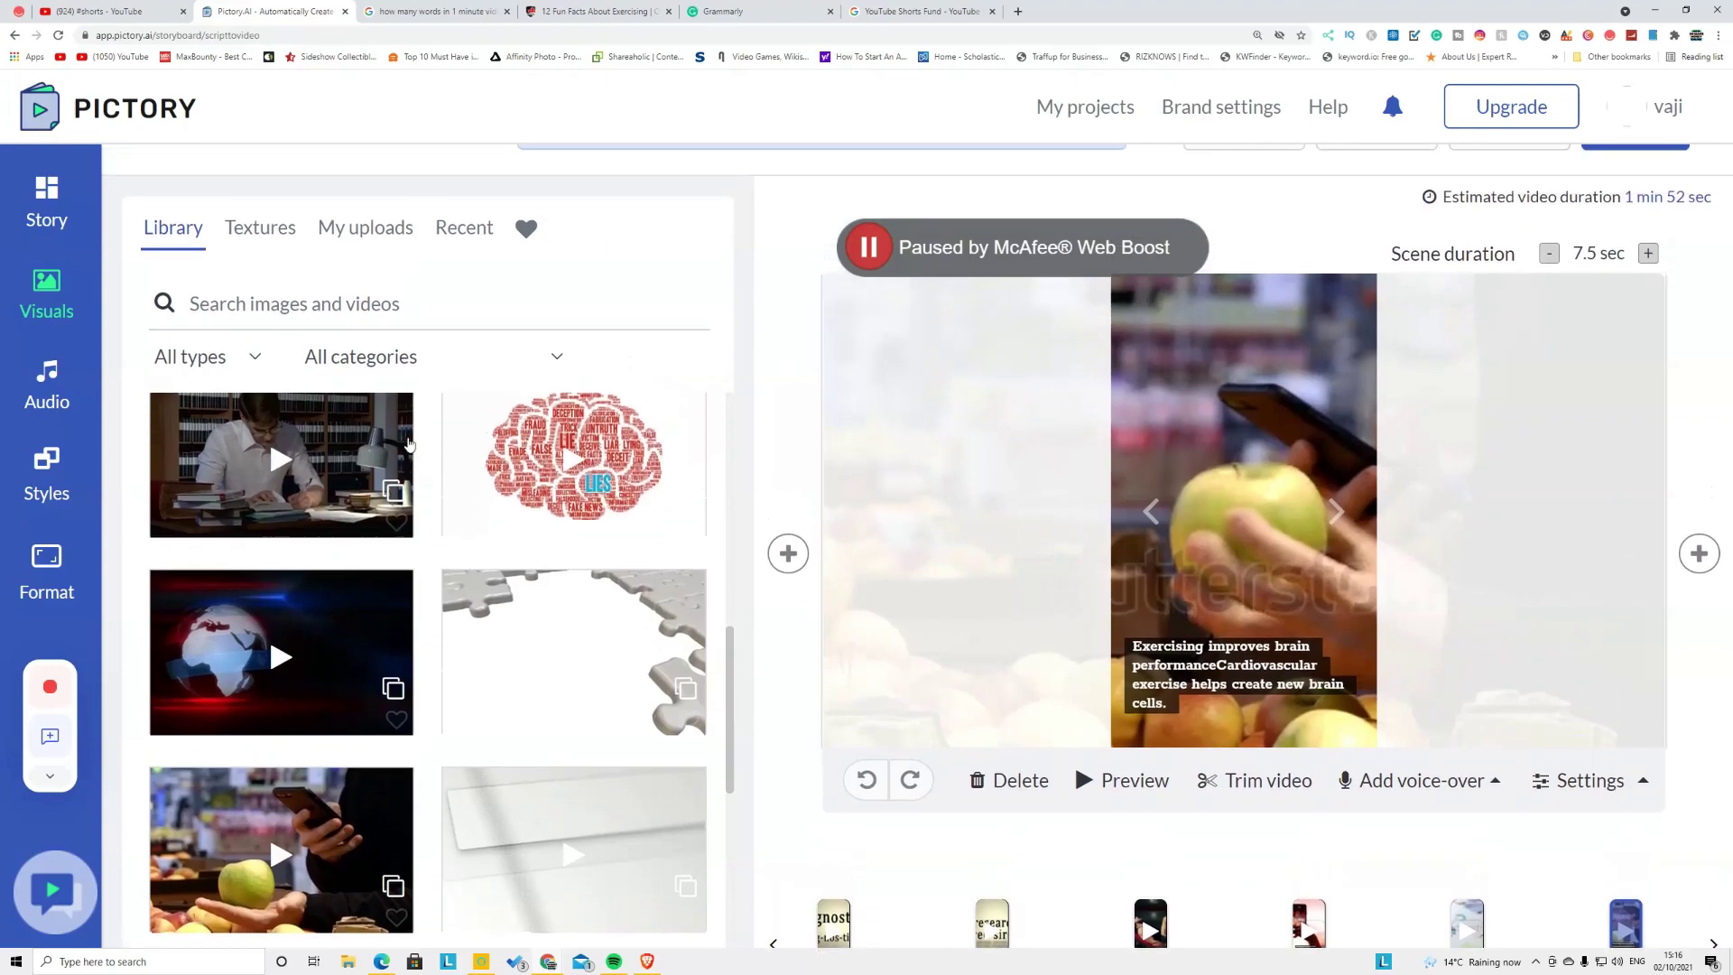
left_click(267, 262)
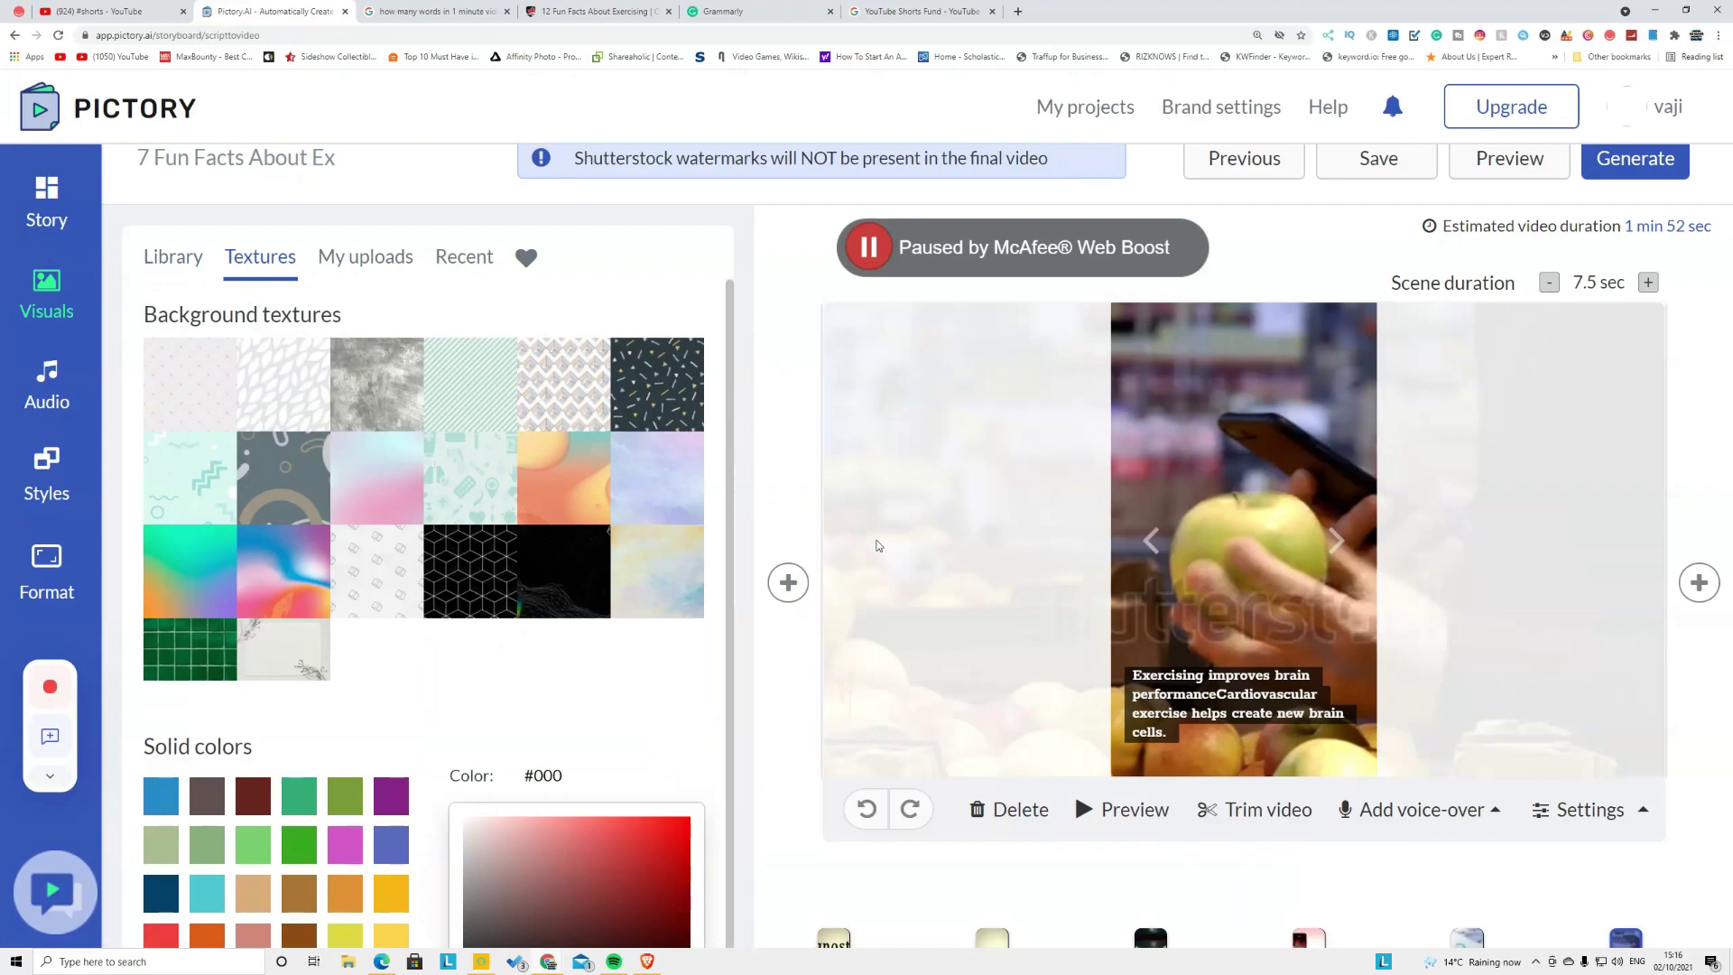
scroll(880, 546, "down", 1)
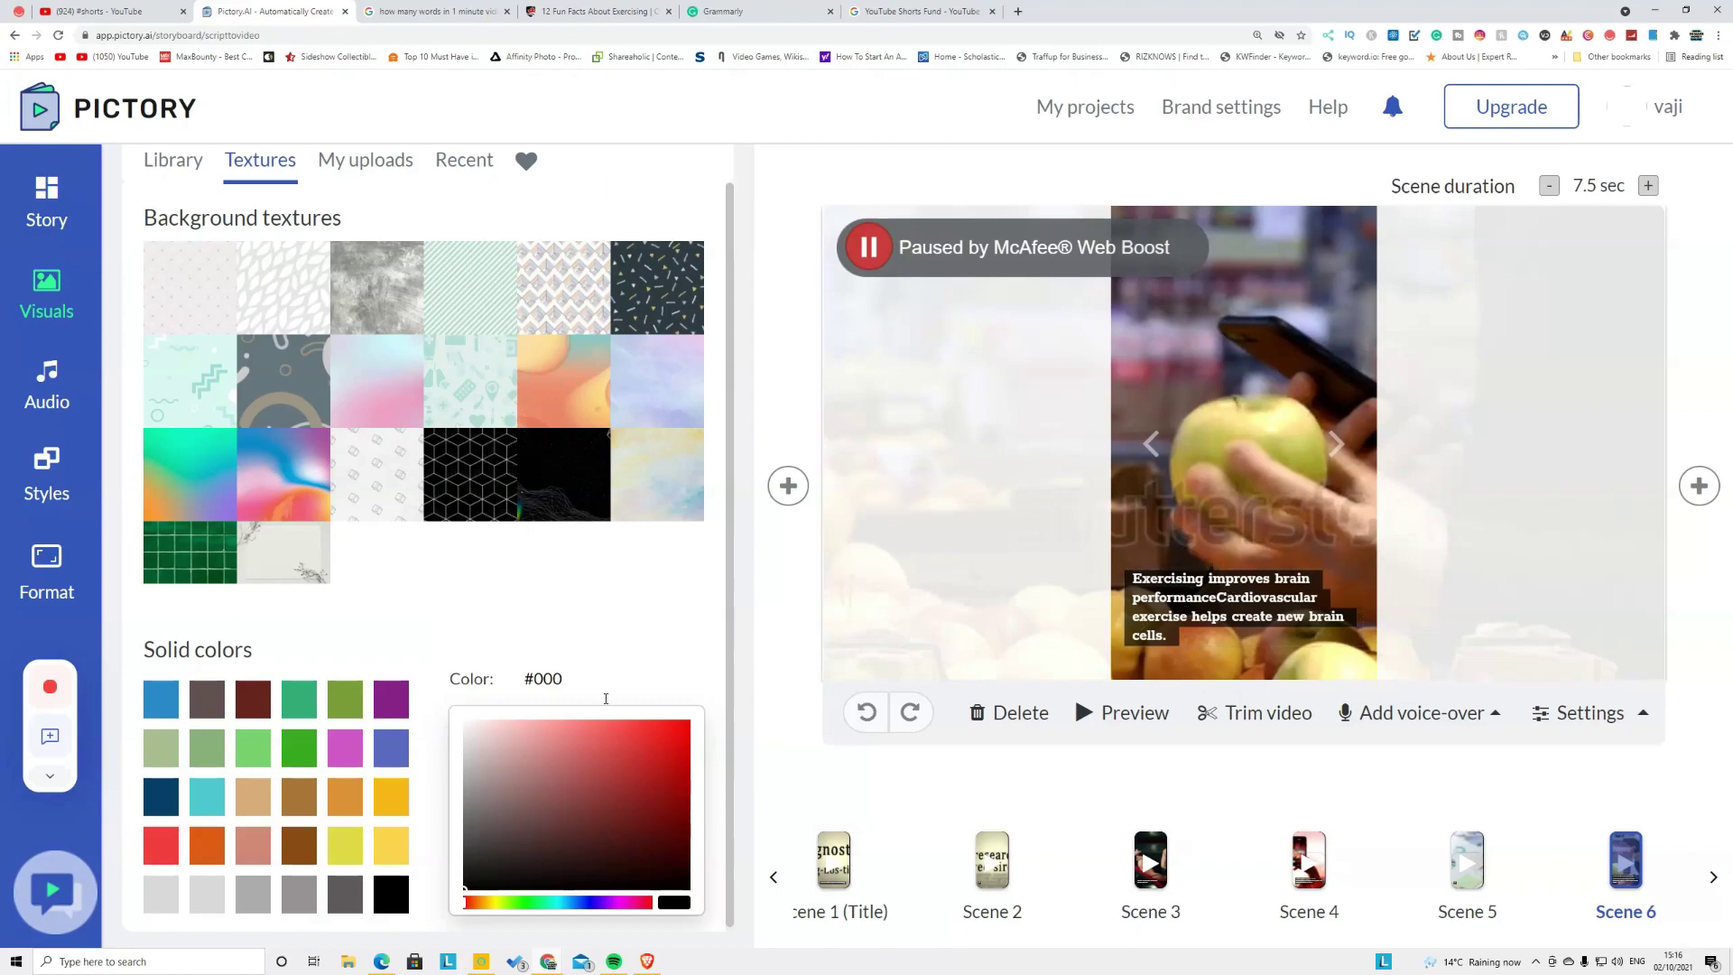
Apply the Theme 5 caption style, with bold dark text in white boxes
left_click(41, 487)
scroll(394, 412, "down", 4)
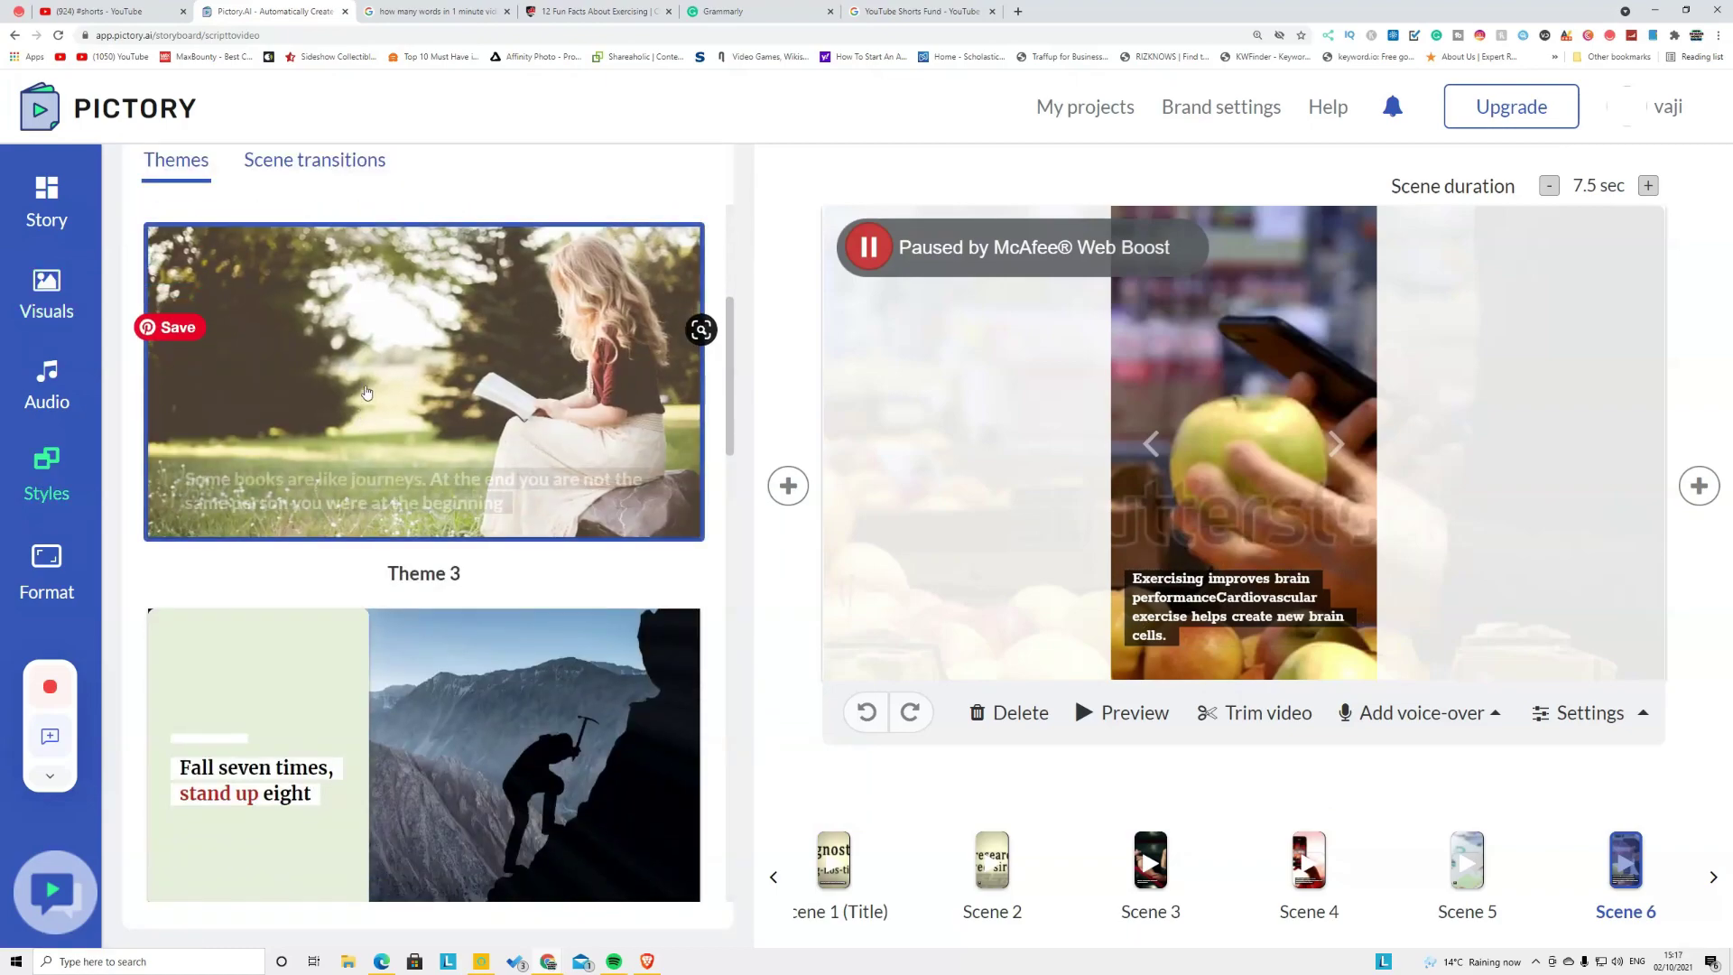
scroll(395, 413, "down", 6)
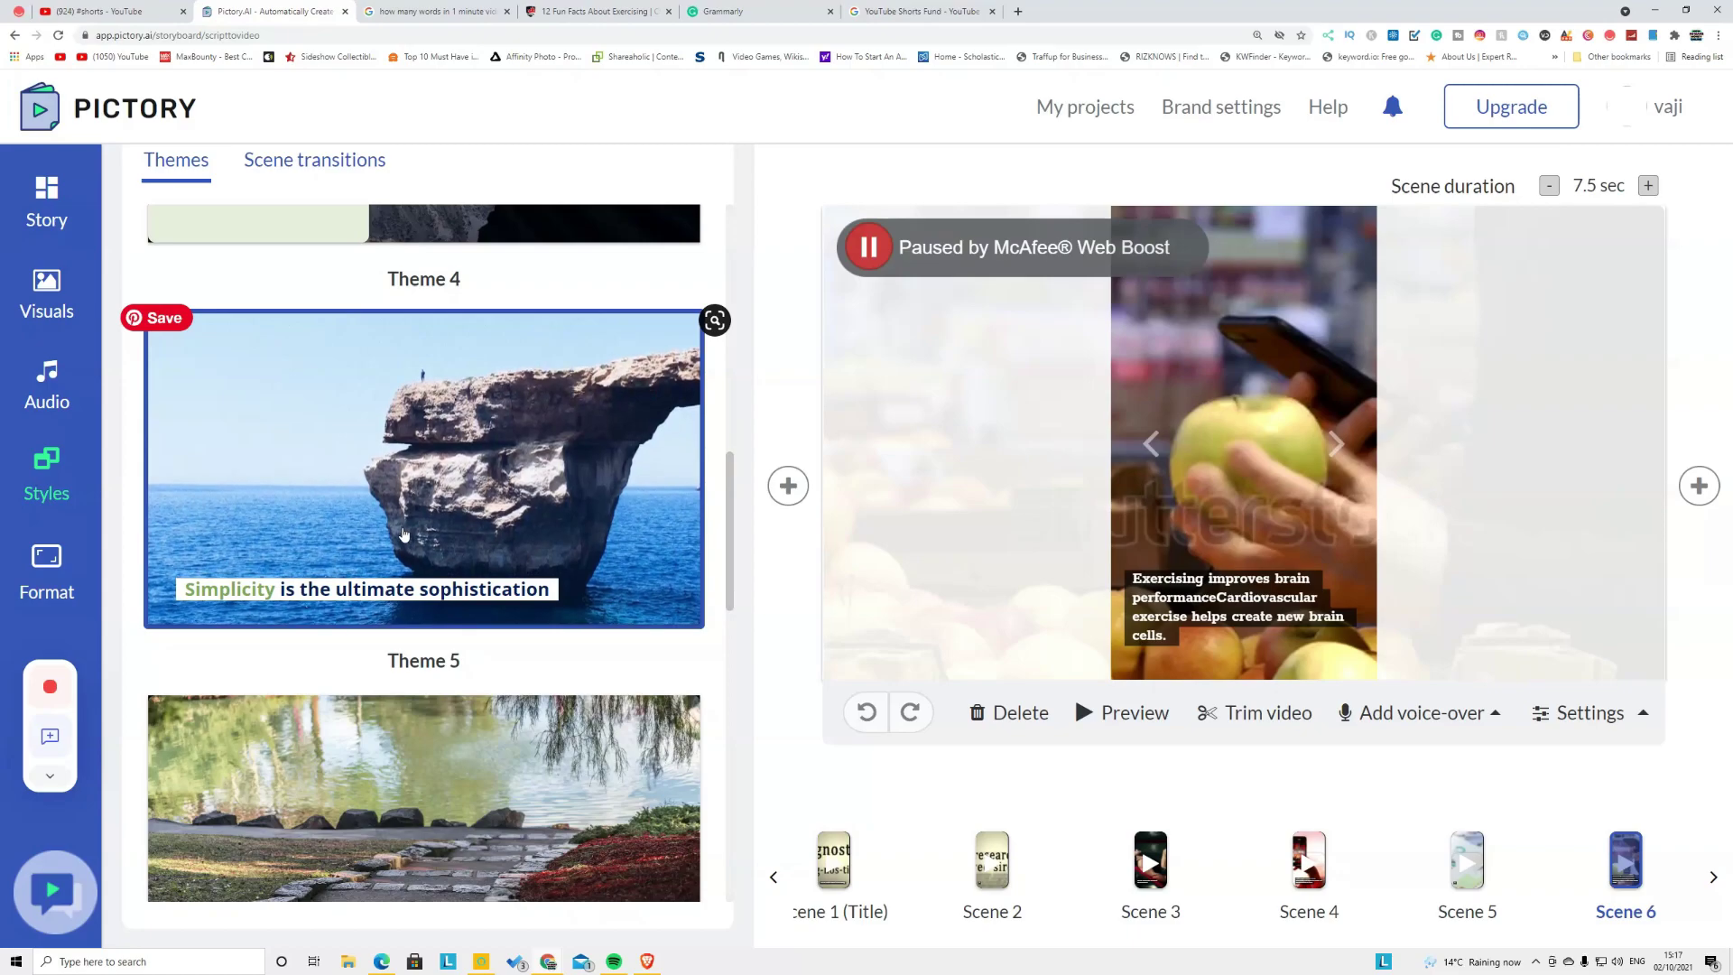
scroll(404, 534, "down", 4)
scroll(406, 532, "up", 4)
left_click(407, 406)
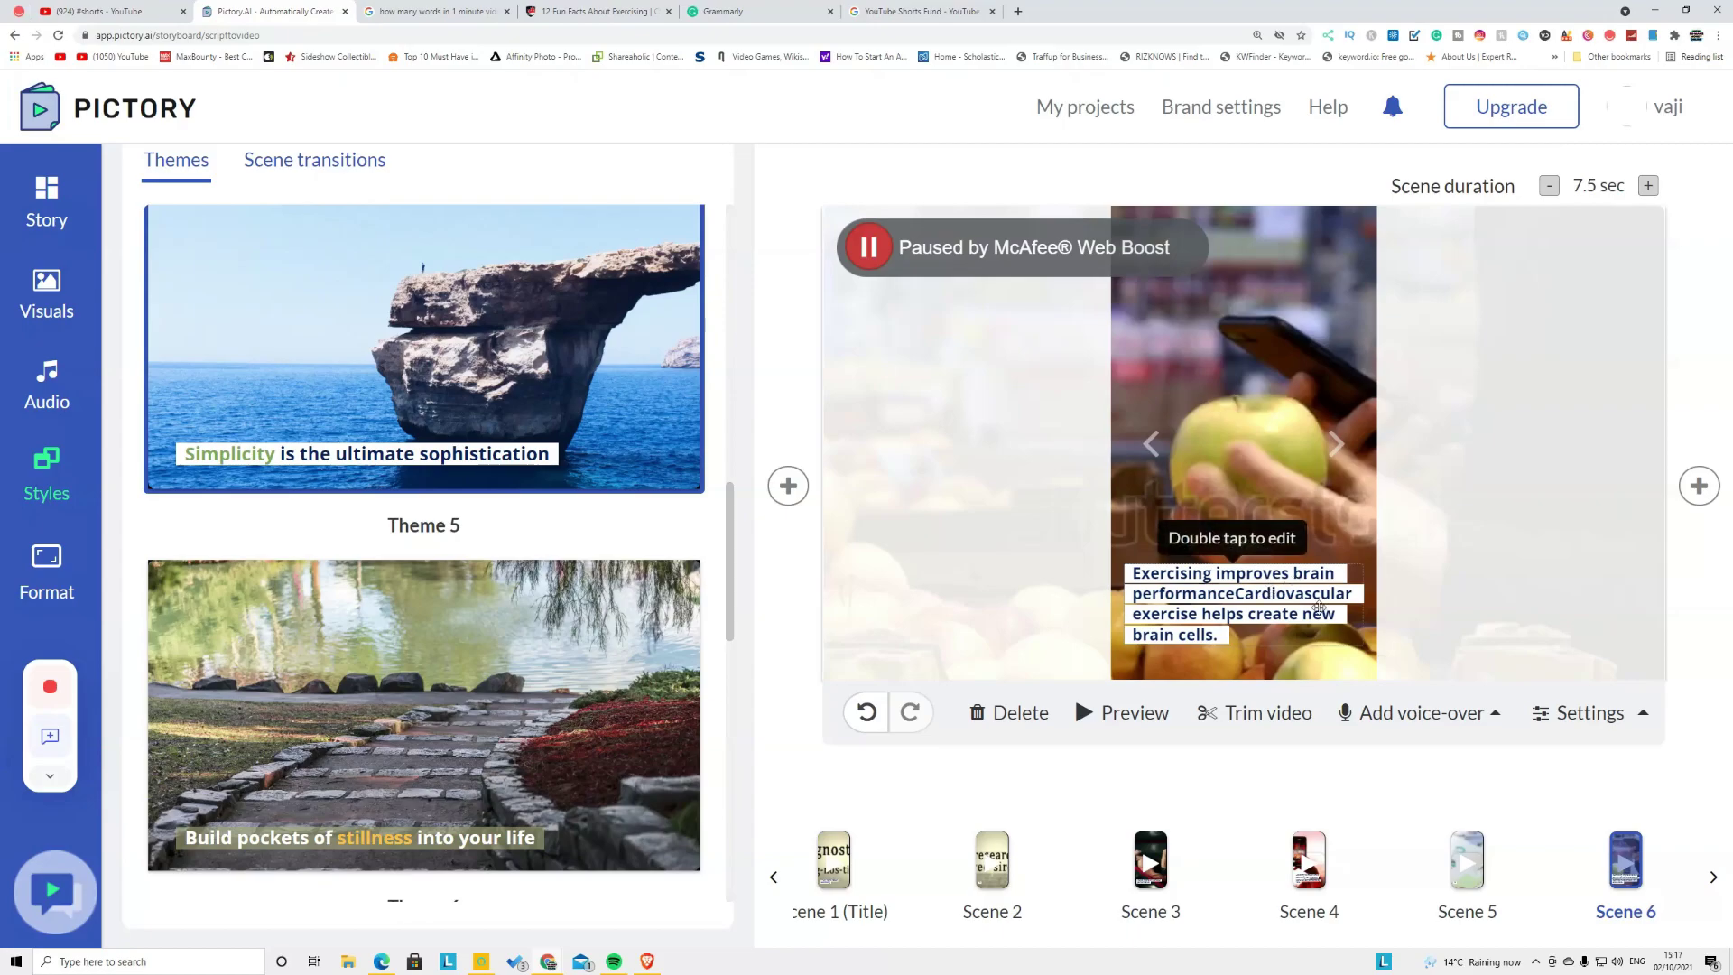
scroll(223, 503, "up", 2)
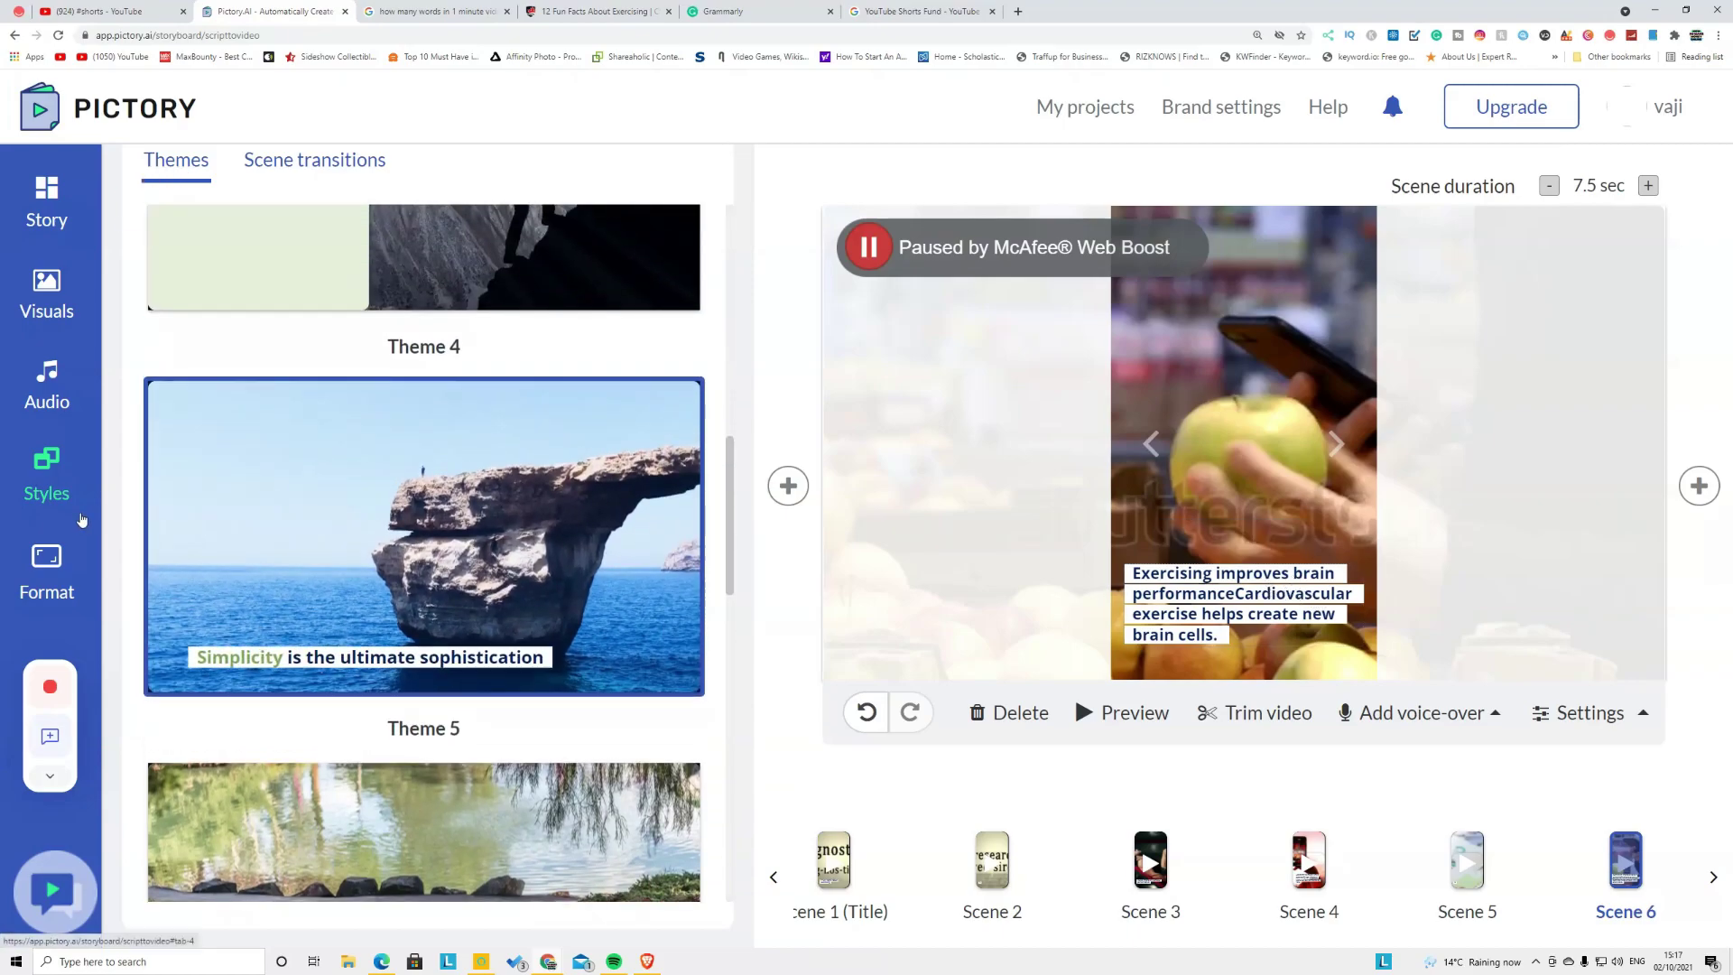
Set the voice-over to Joanna, female at 100% speed
left_click(50, 386)
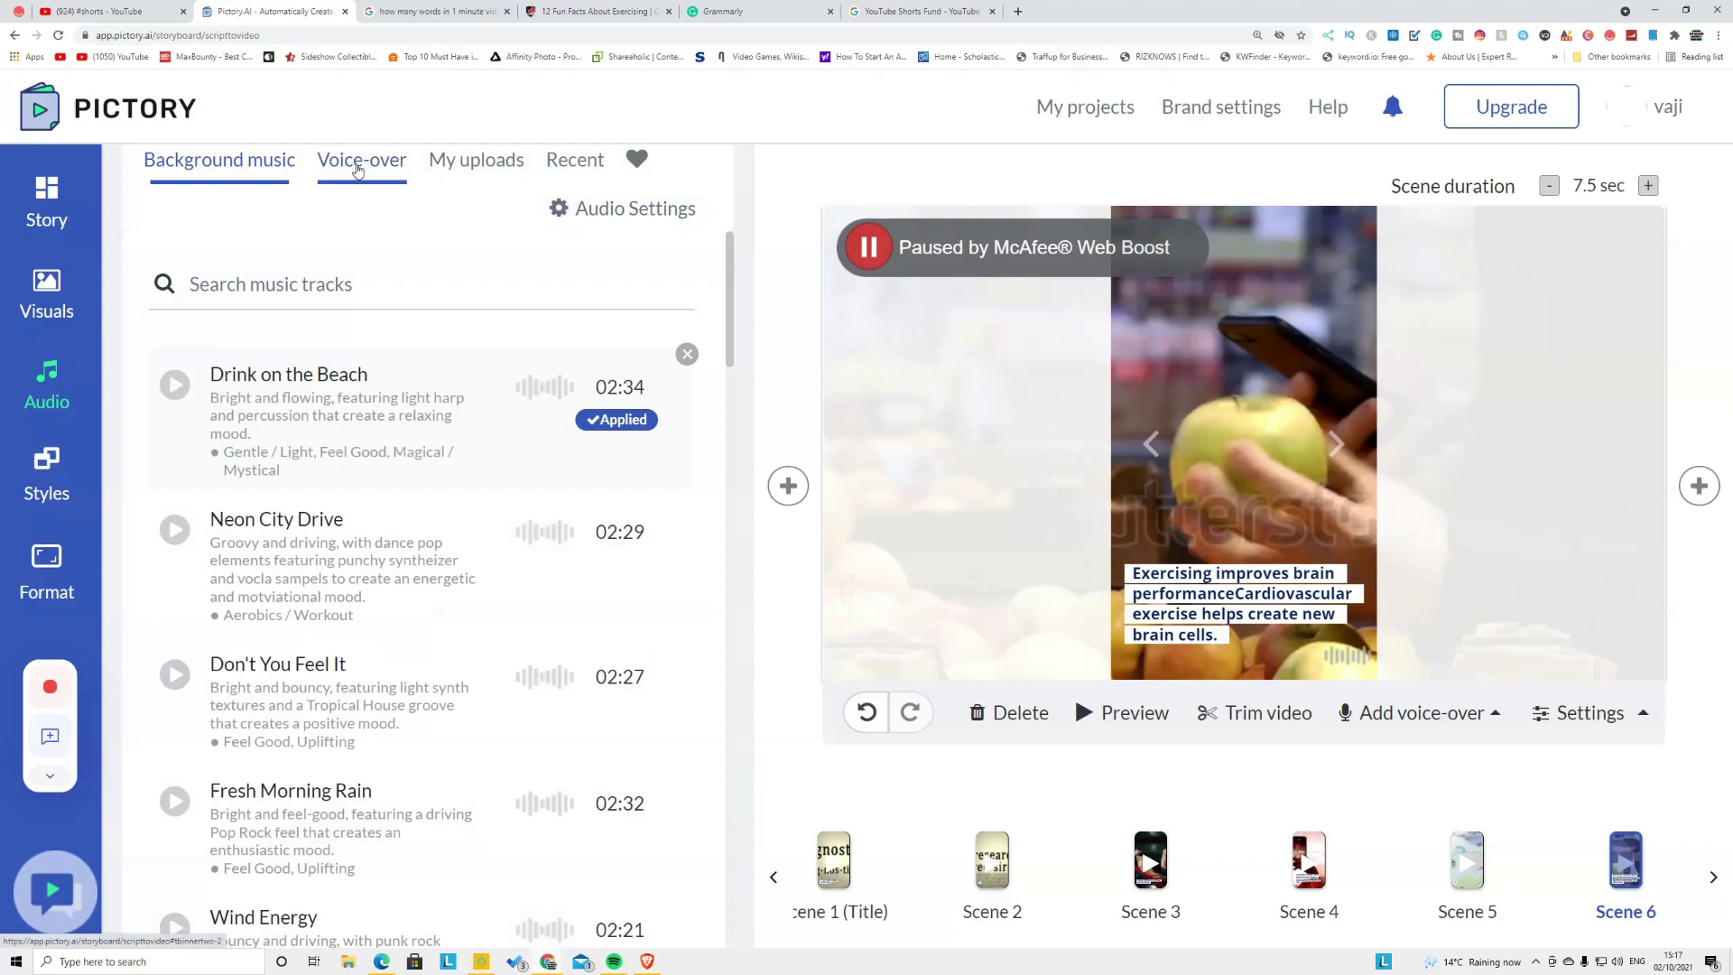
left_click(357, 167)
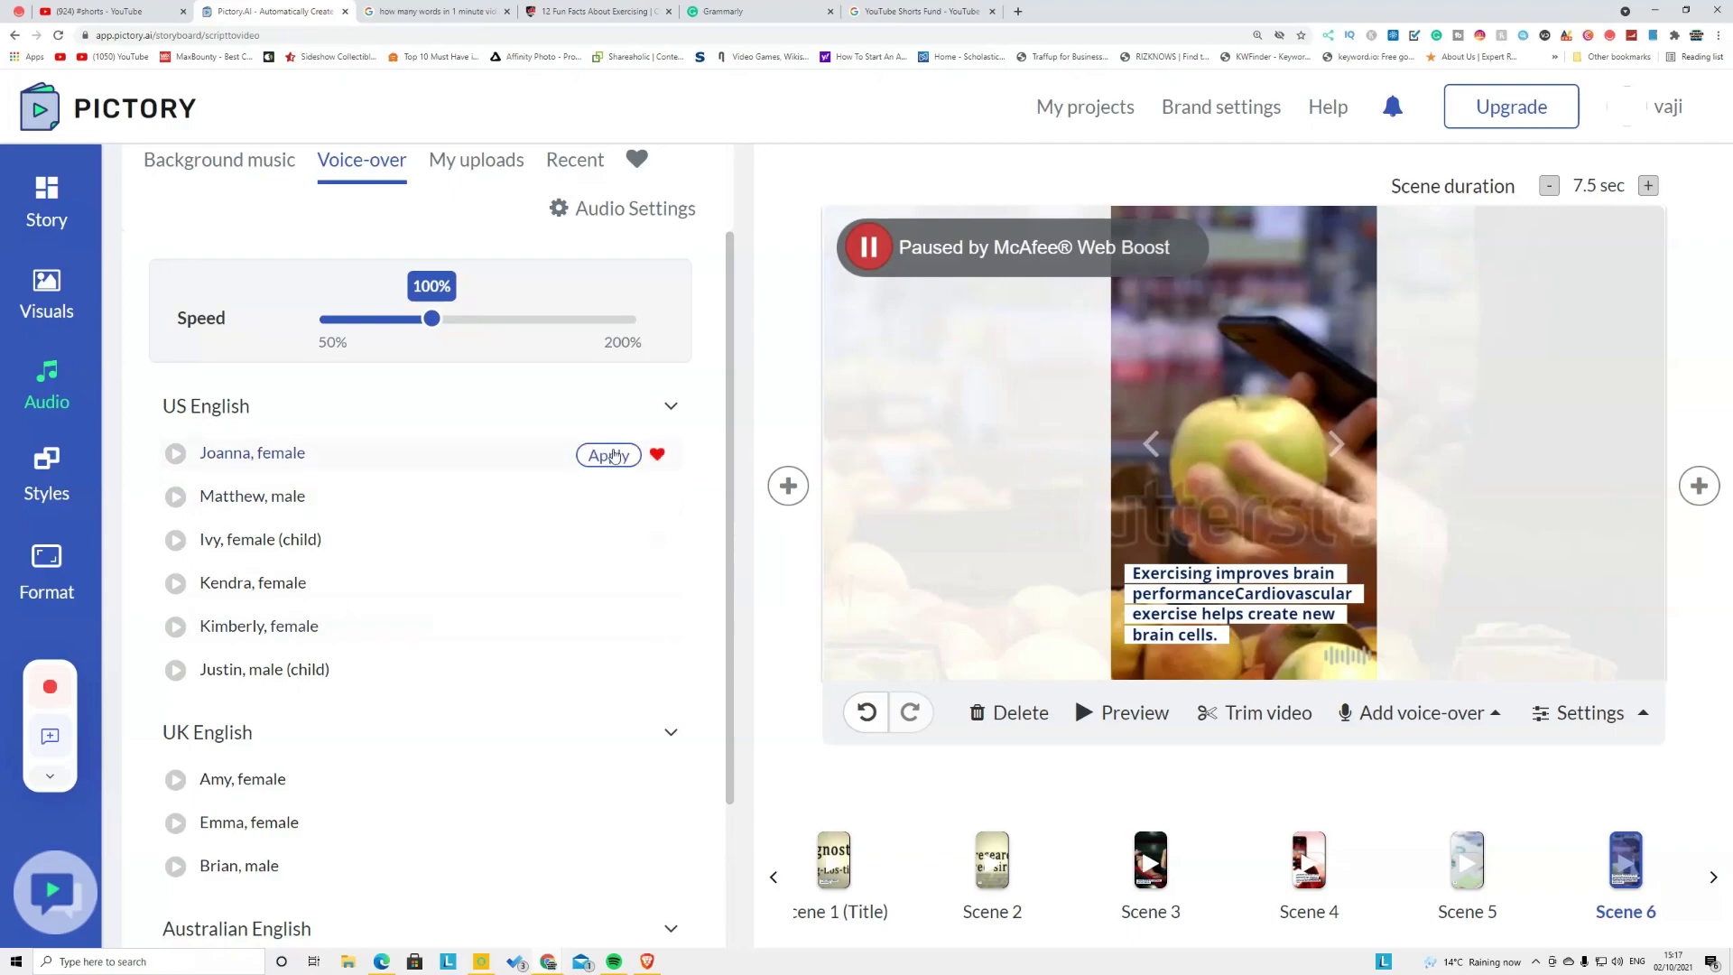
left_click(610, 455)
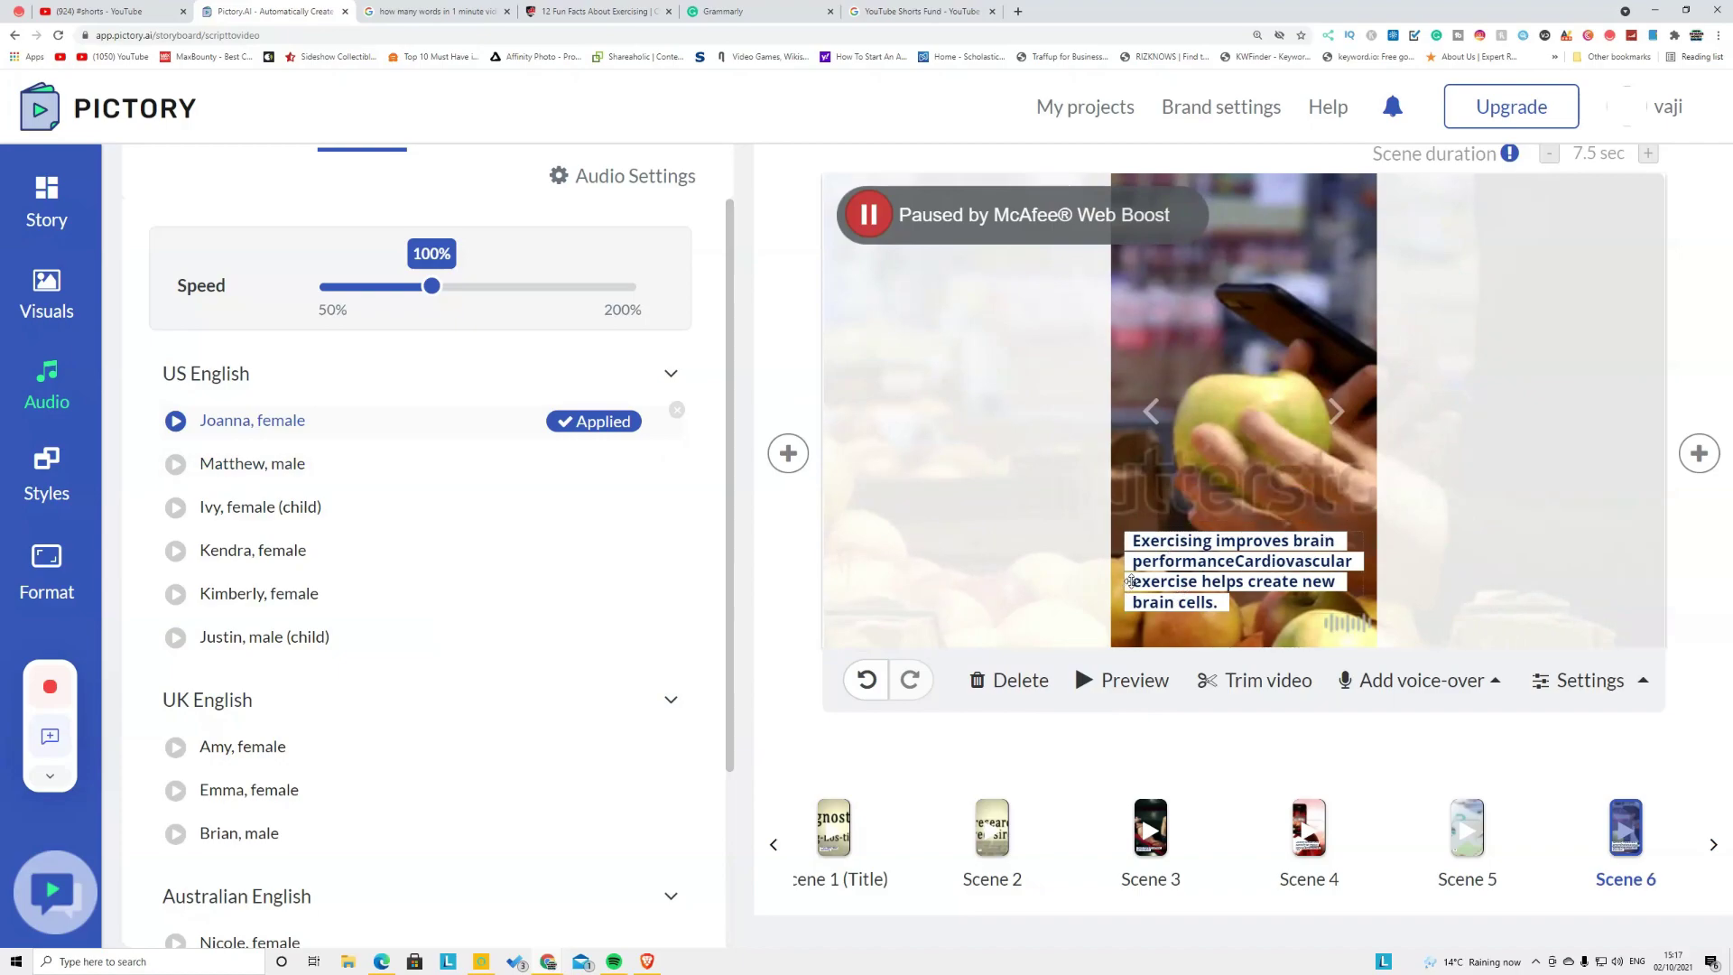
scroll(887, 577, "up", 1)
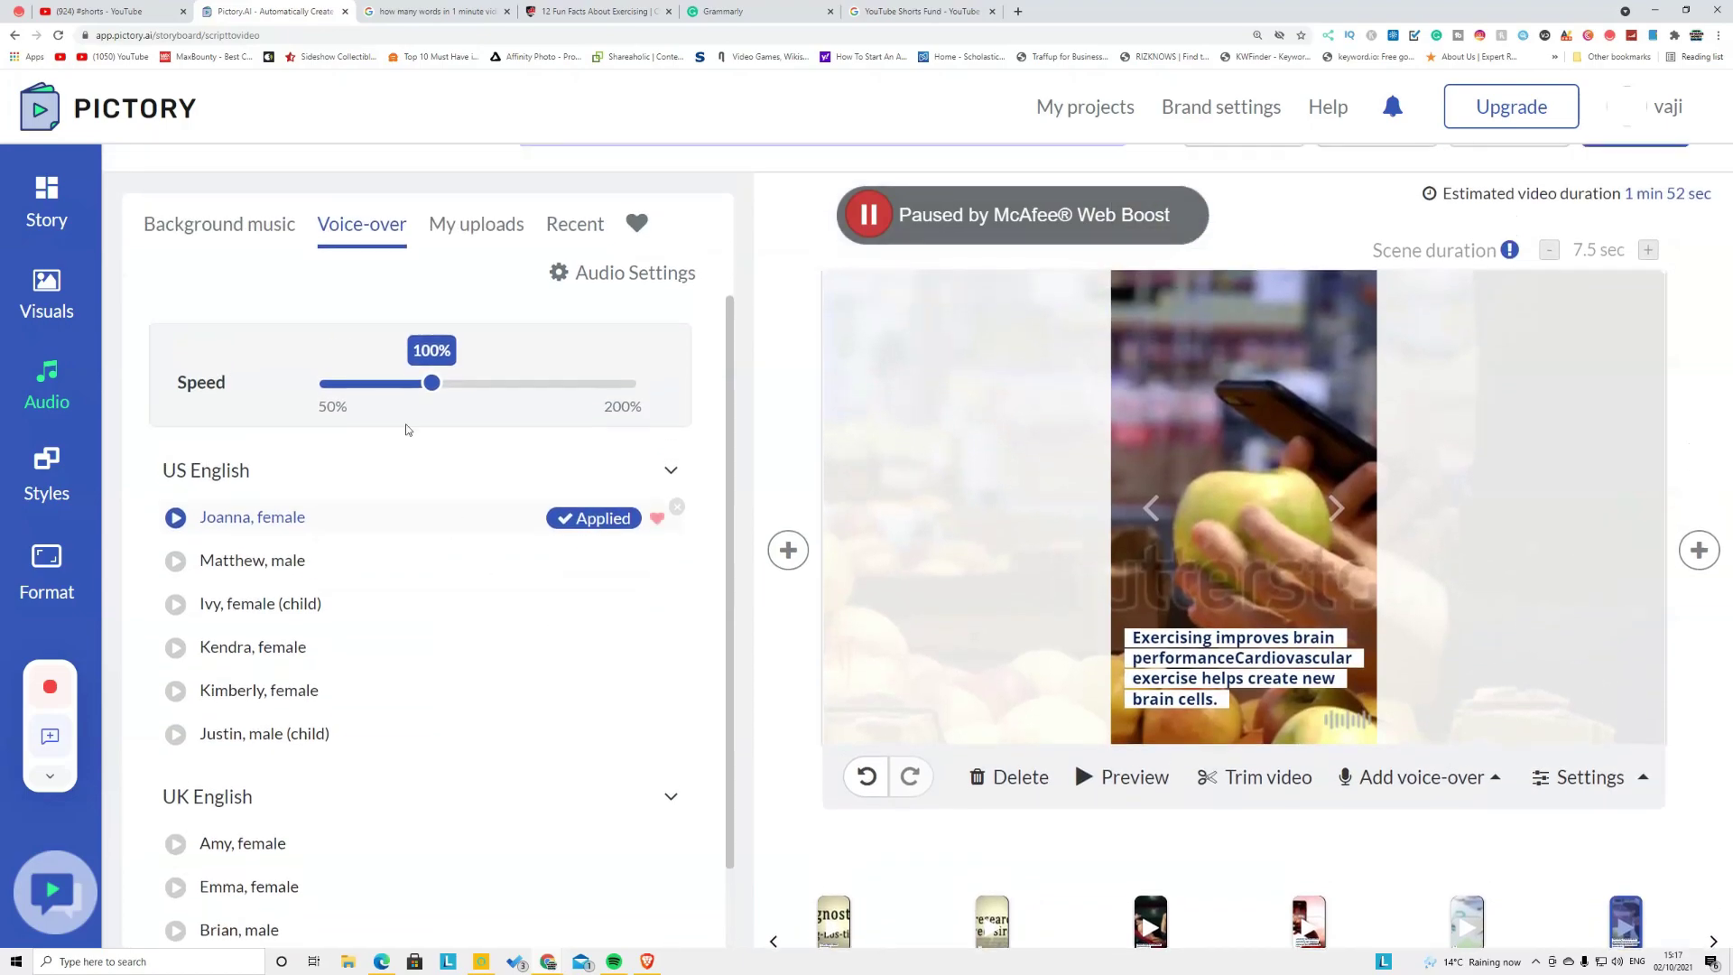
left_click(222, 225)
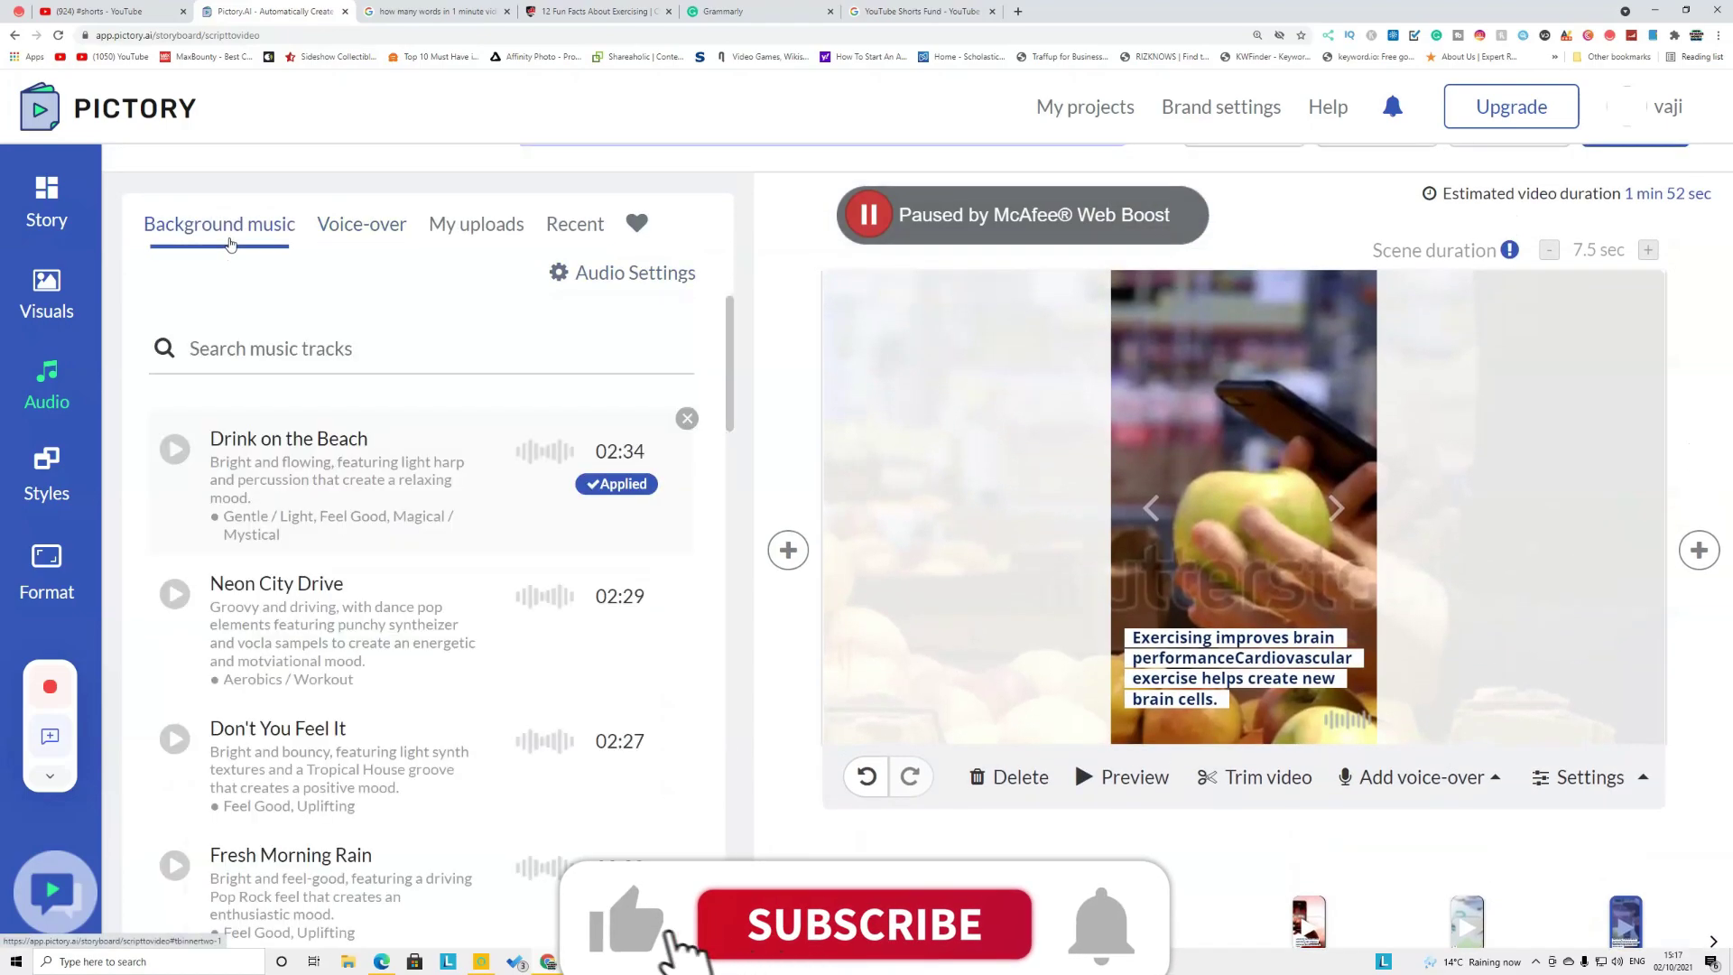
Turn the background music volume down to 3%
left_click(662, 286)
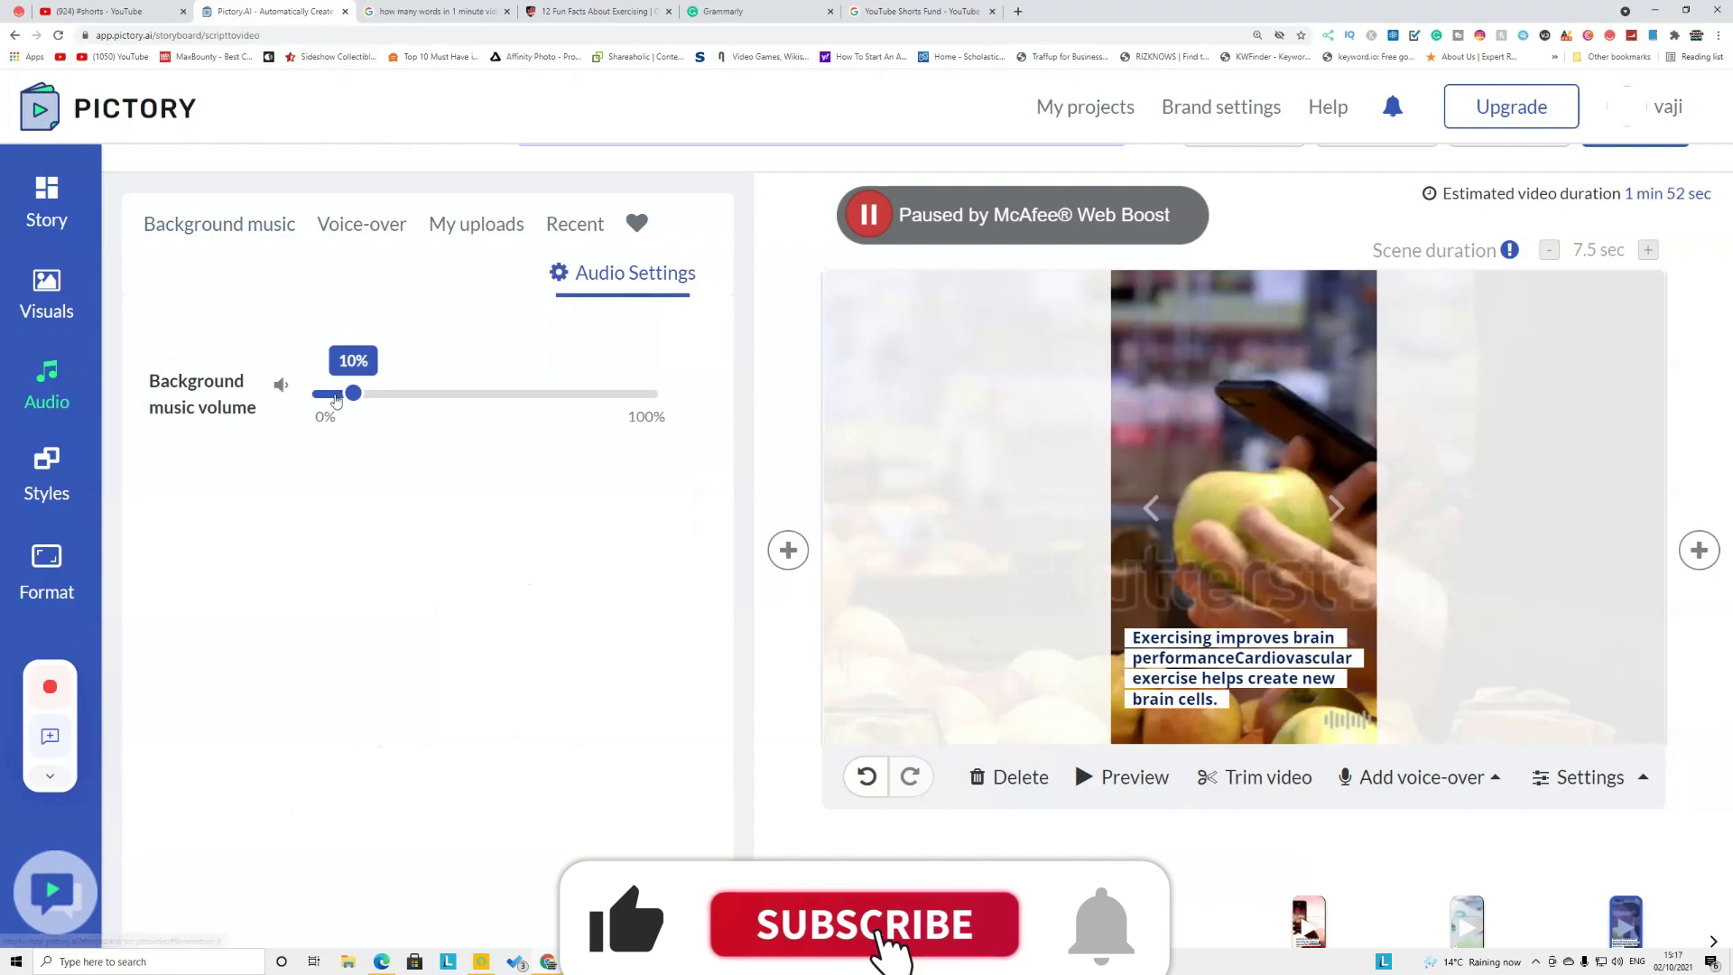
left_click(336, 395)
left_click_drag(336, 398, 323, 397)
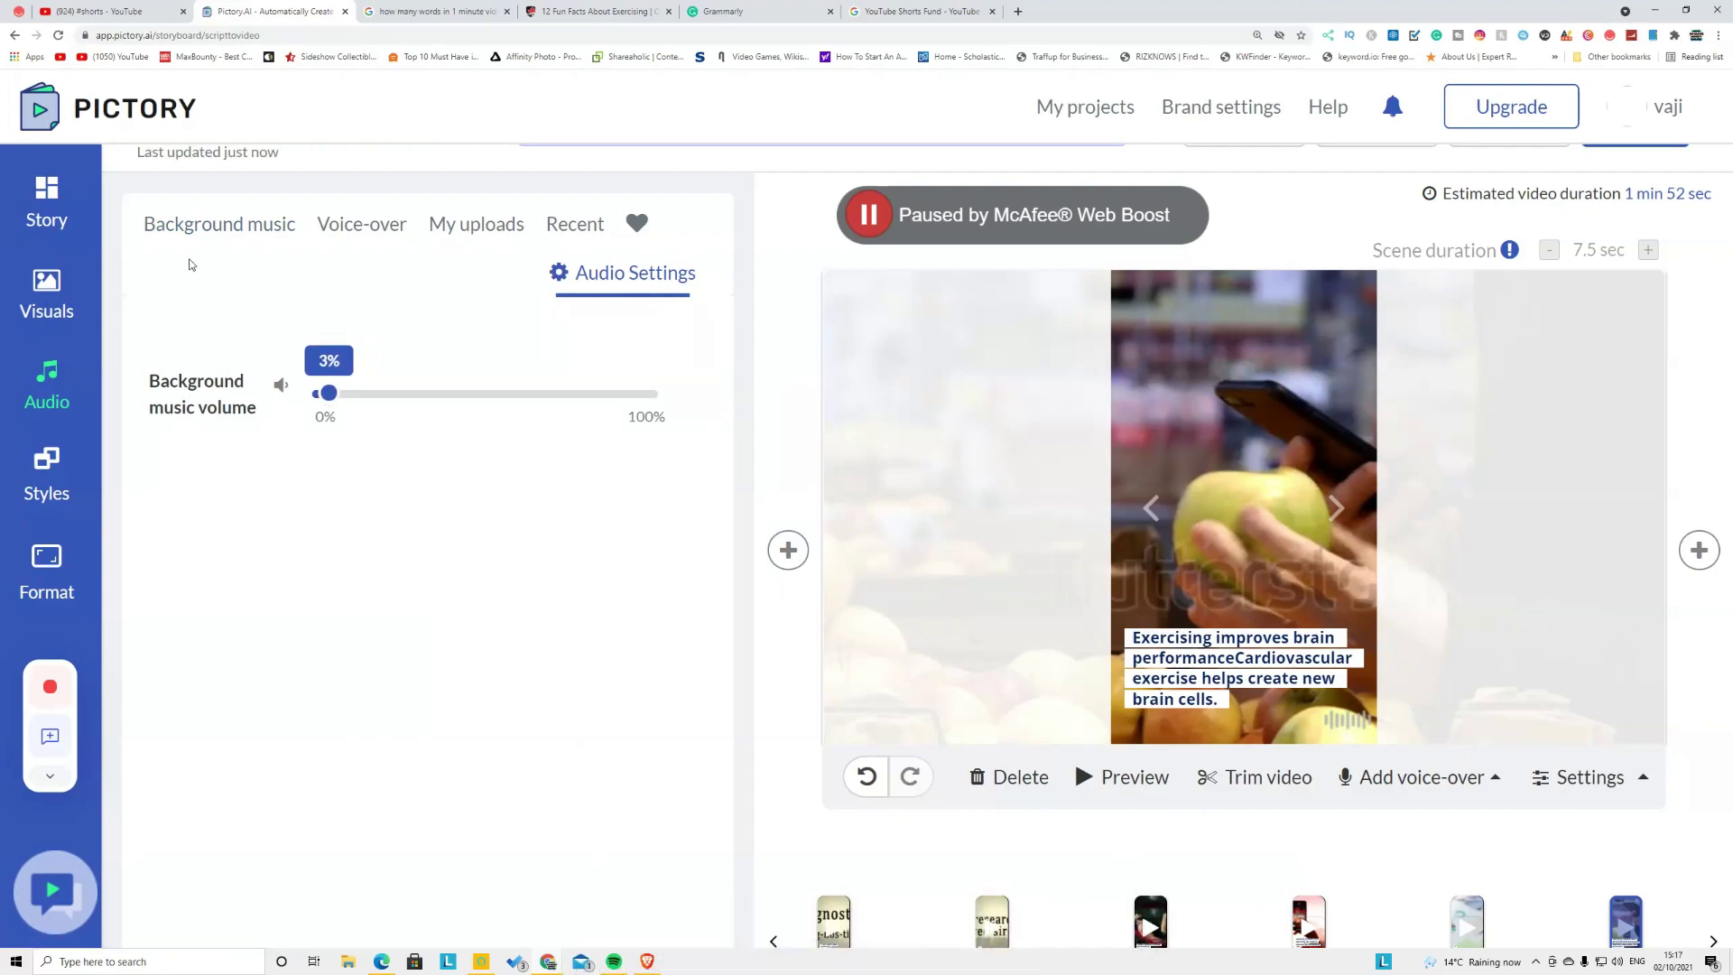
Apply Neon City Drive as the background music track
left_click(194, 233)
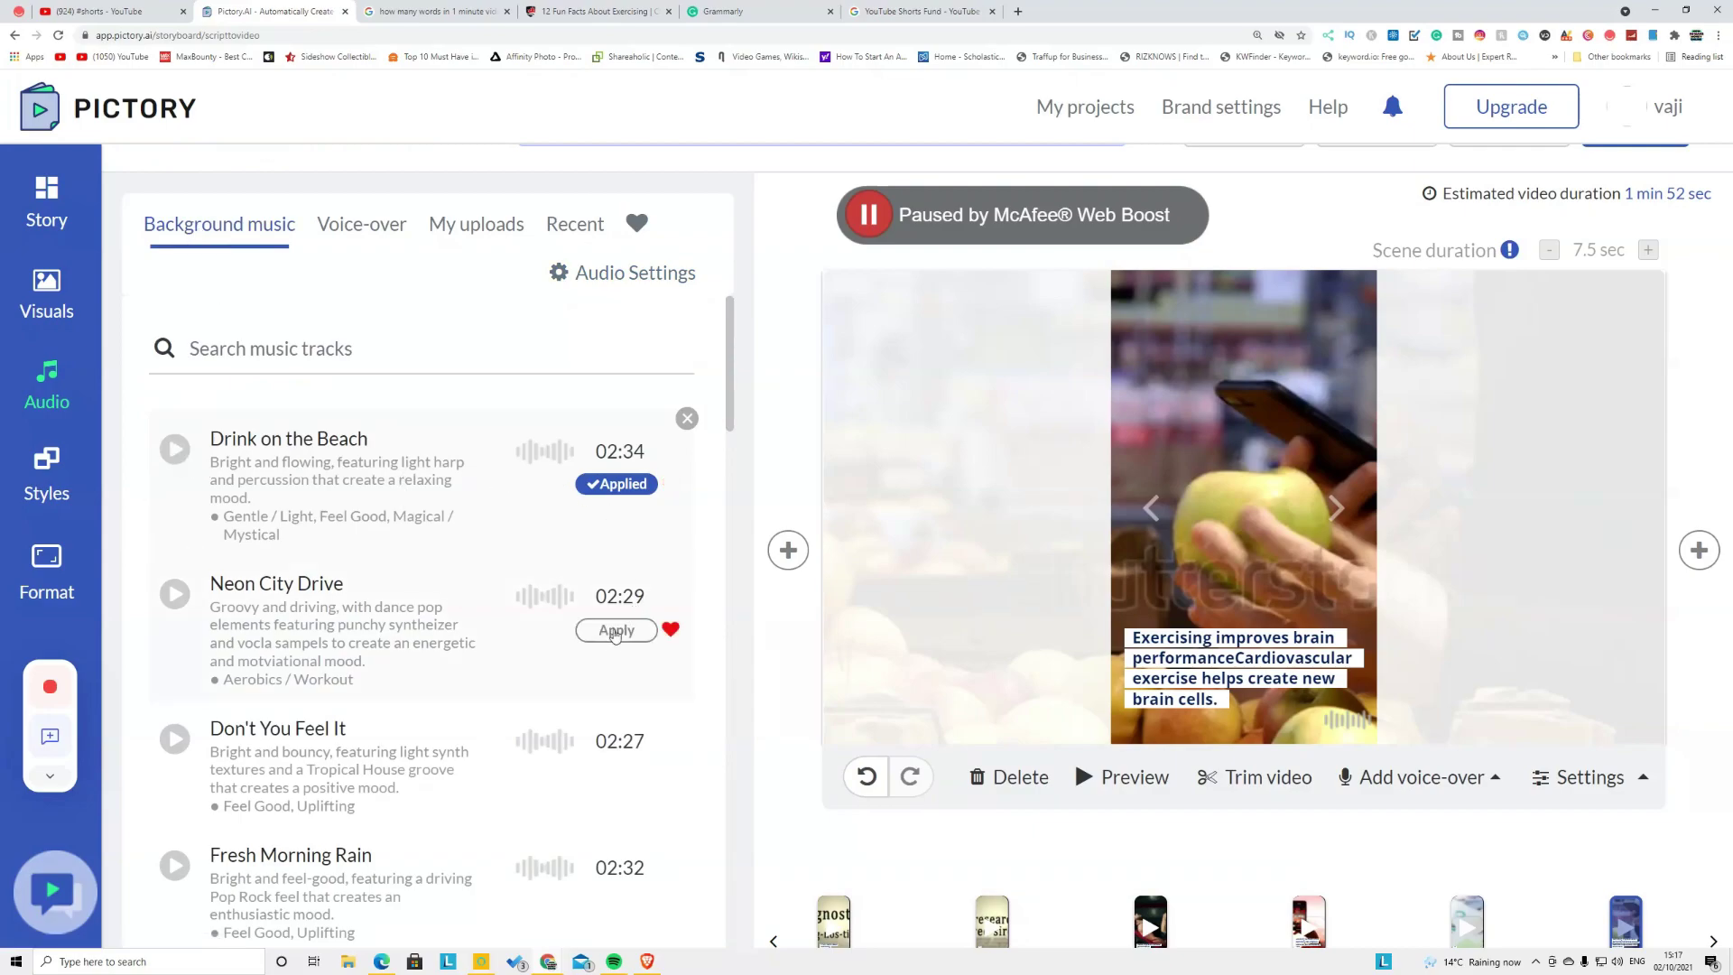
left_click(615, 630)
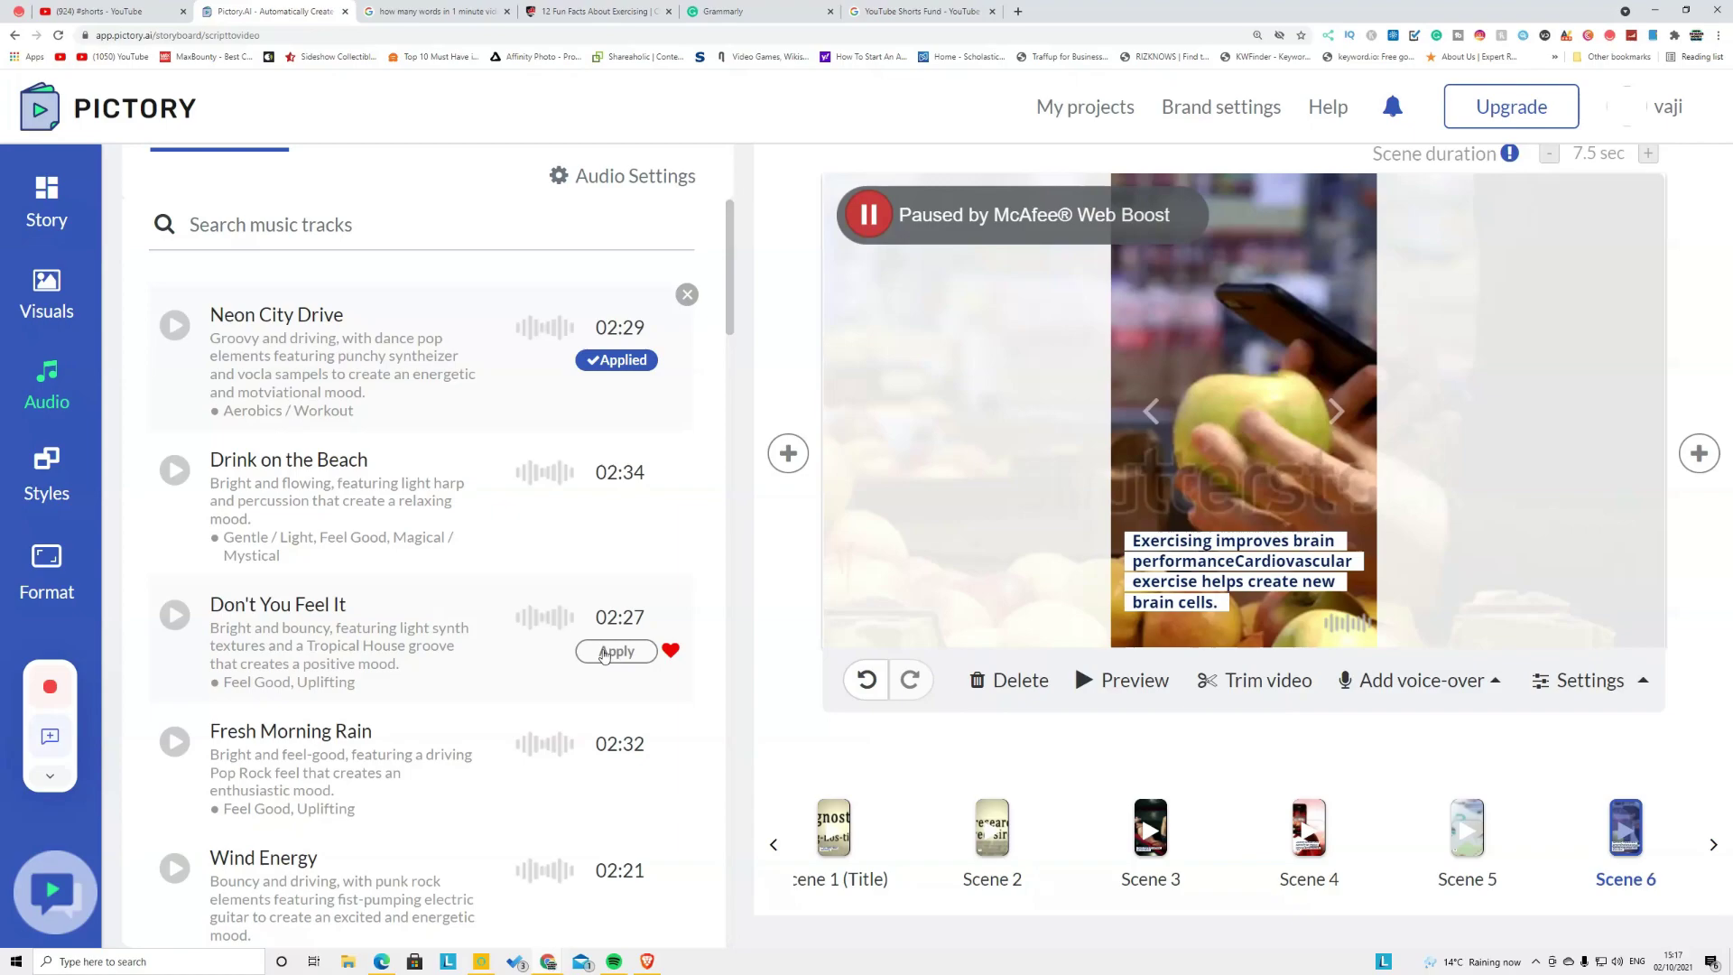
mouse_move(625, 485)
scroll(1486, 639, "up", 1)
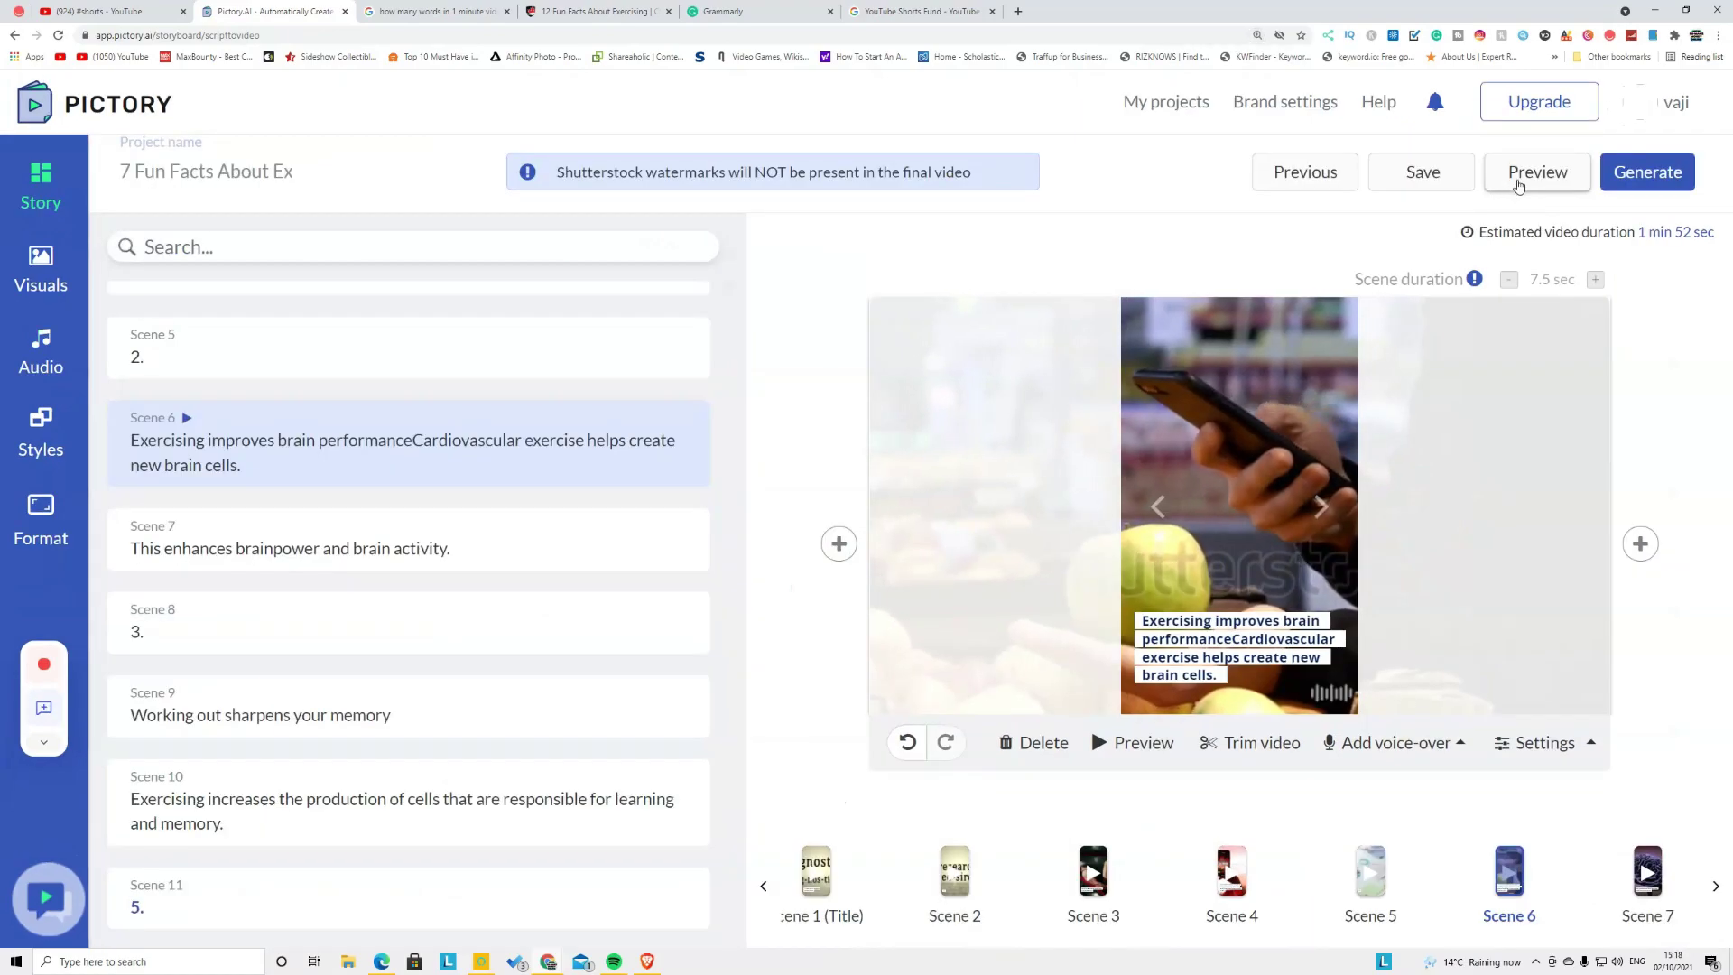
left_click(1520, 180)
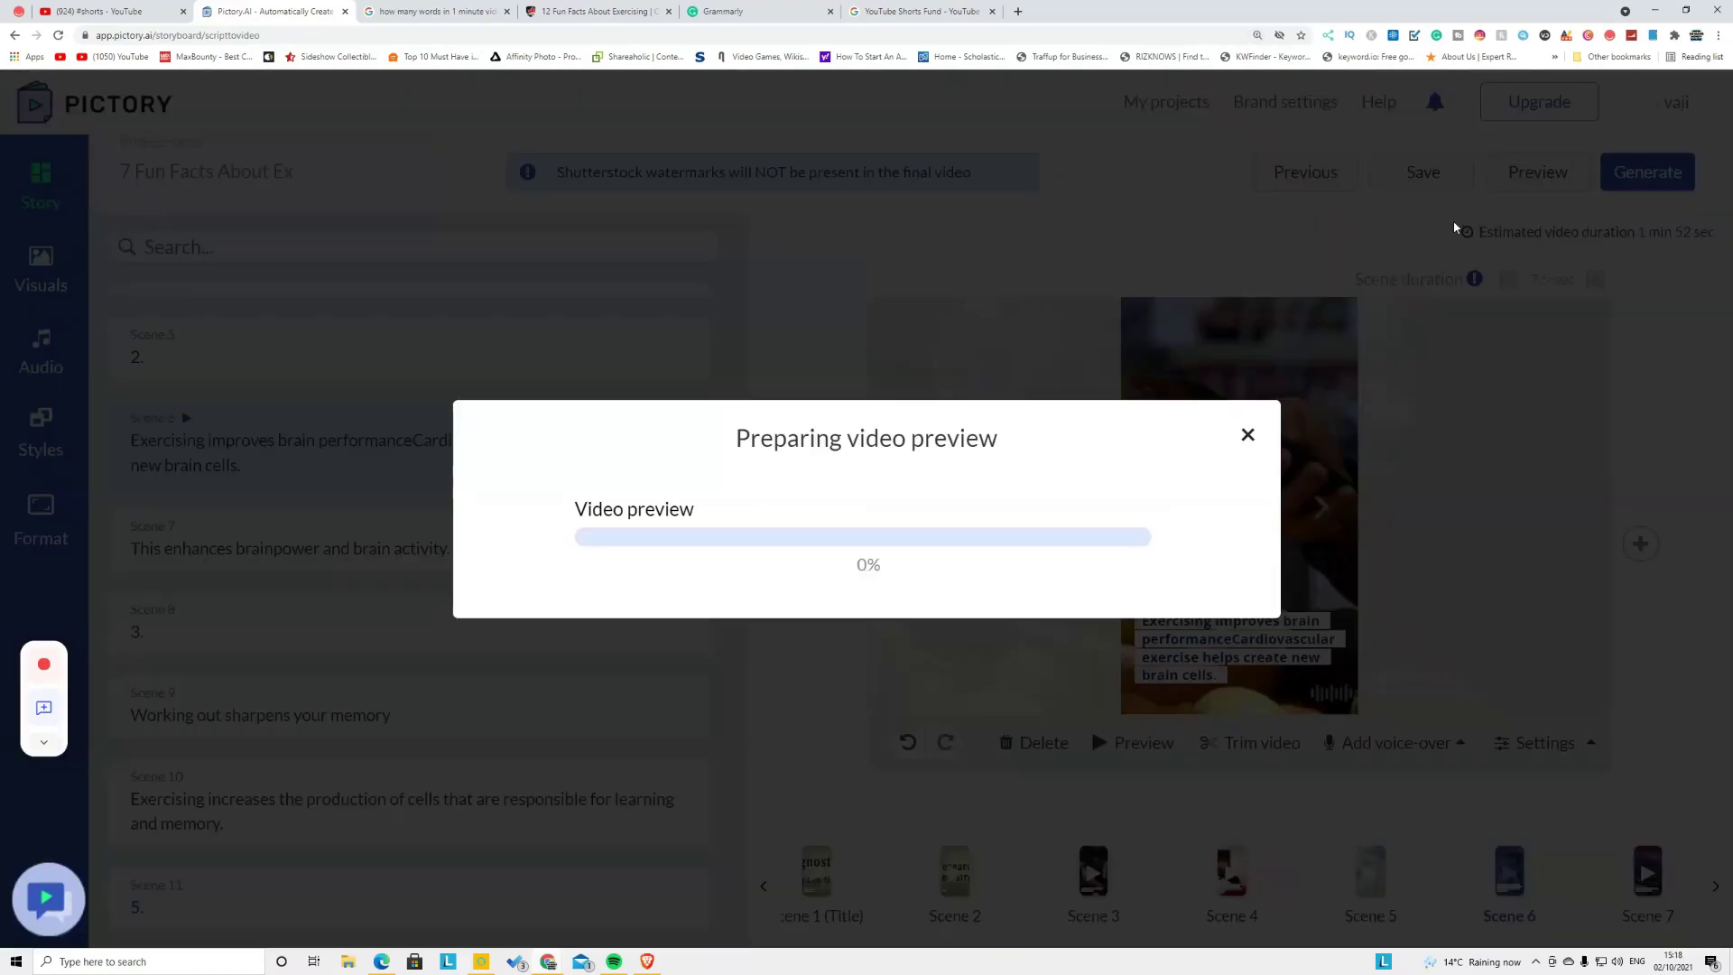
key("XF86AudioLowerVolume")
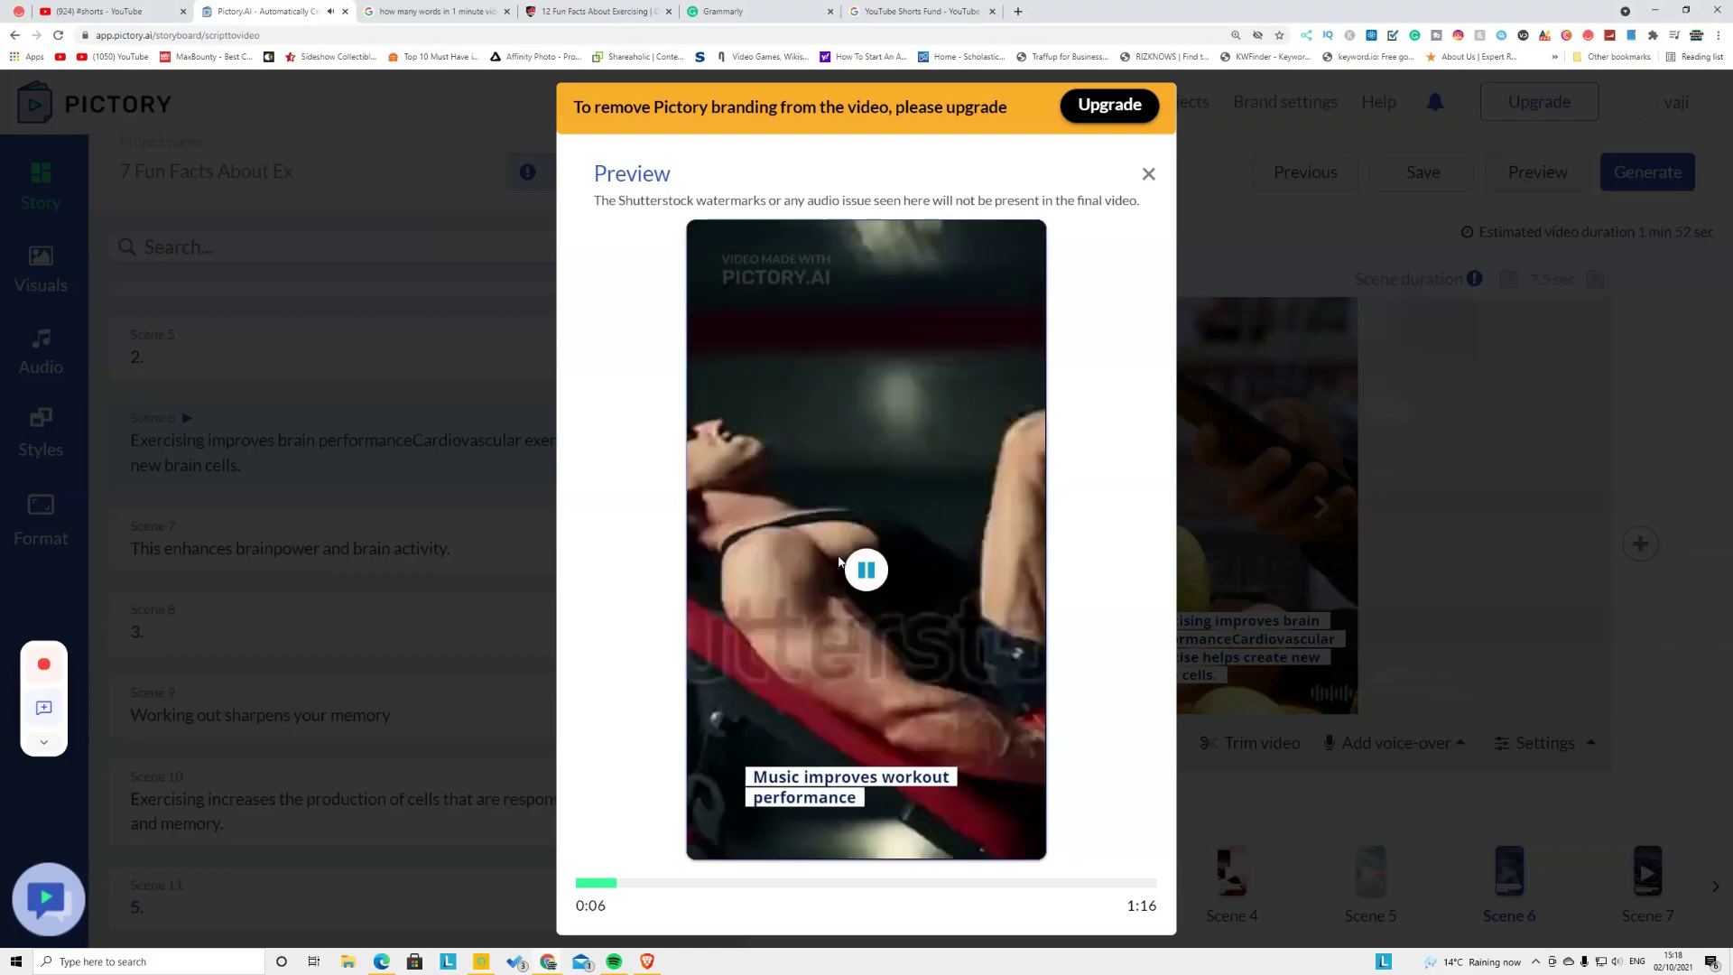
left_click(867, 578)
left_click(867, 581)
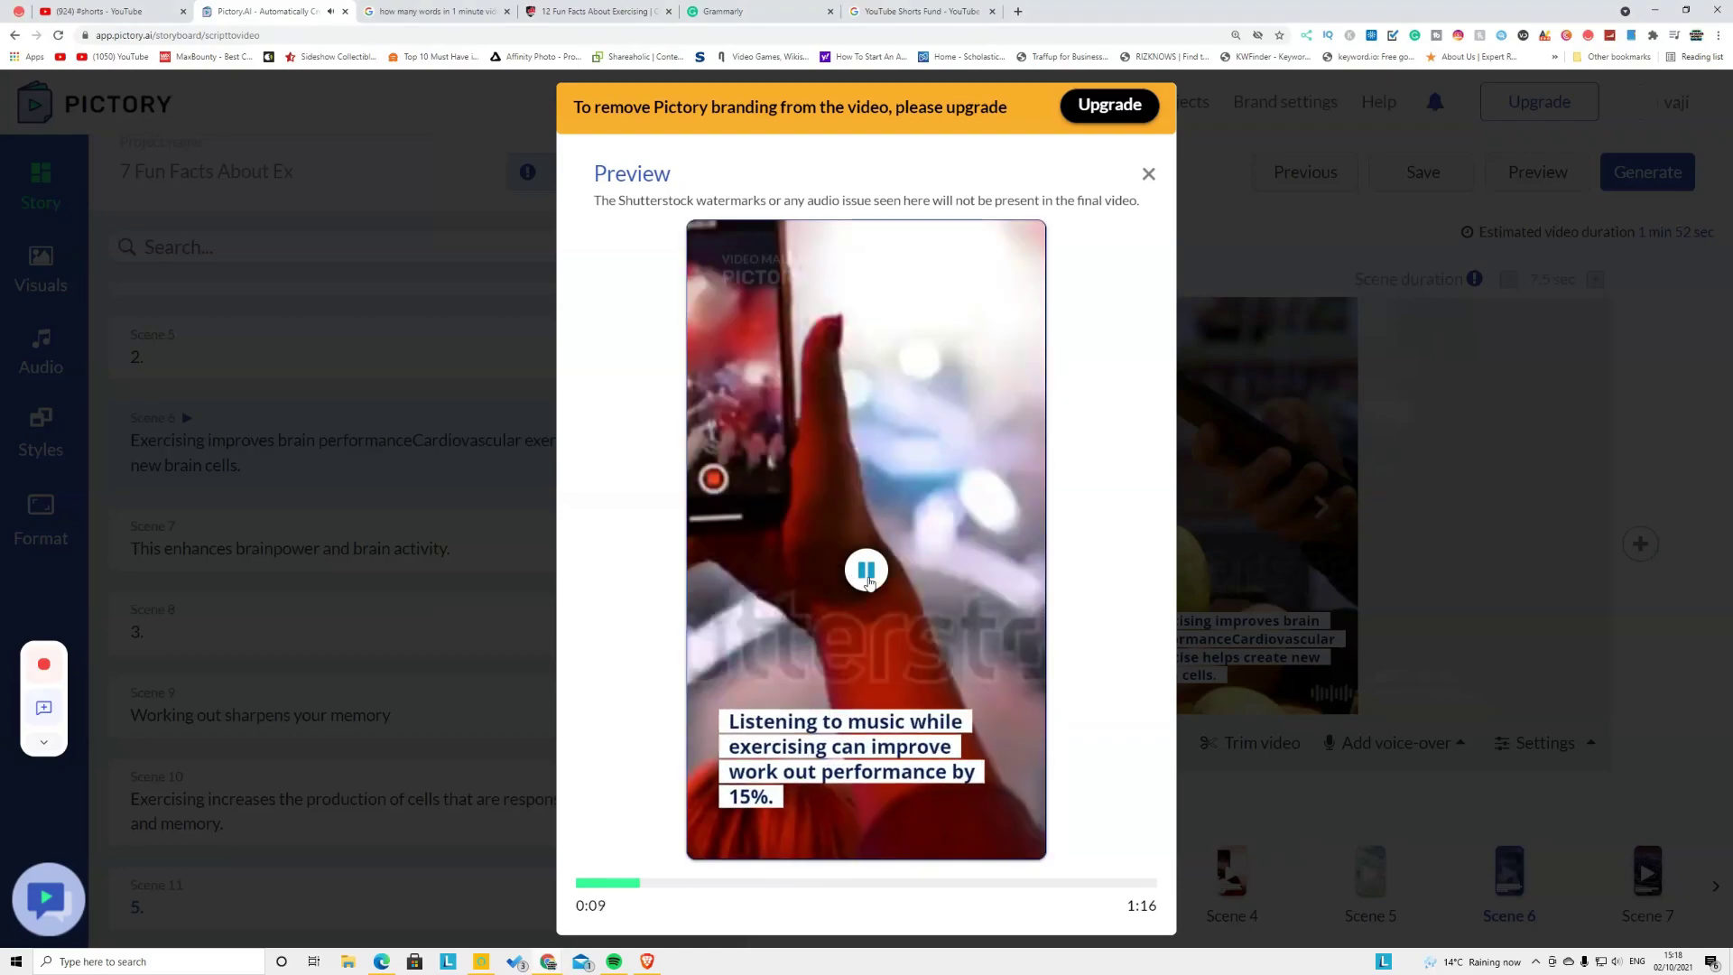
left_click(867, 570)
left_click(867, 570)
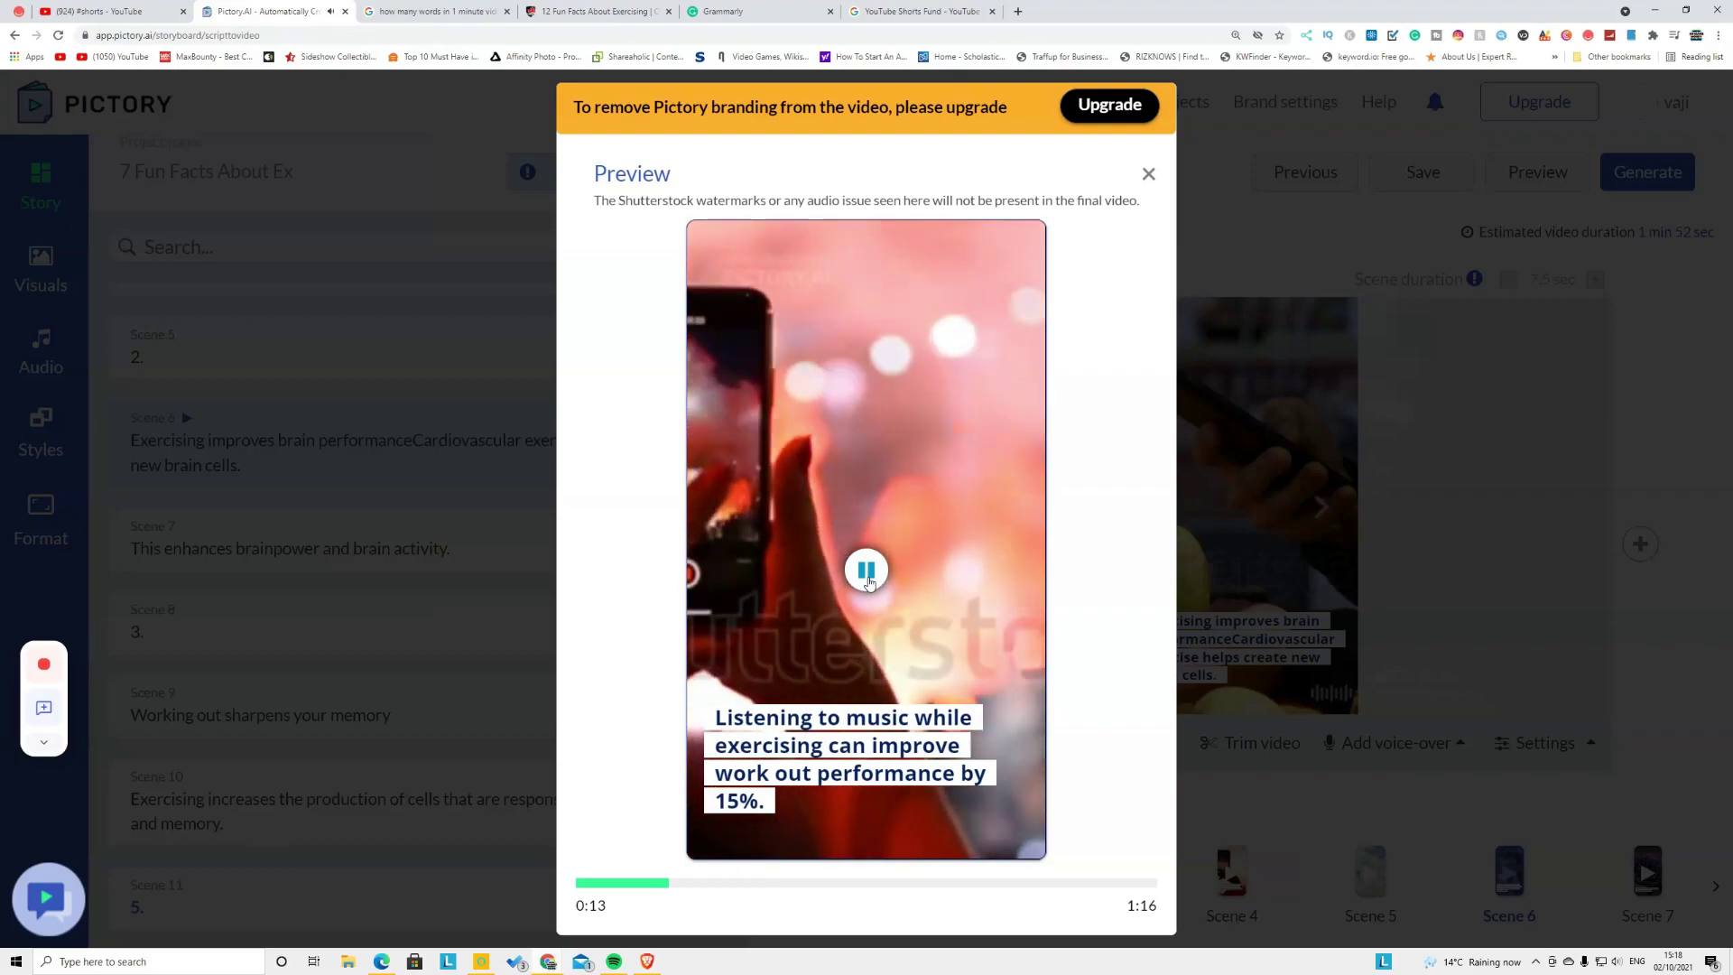
left_click(866, 571)
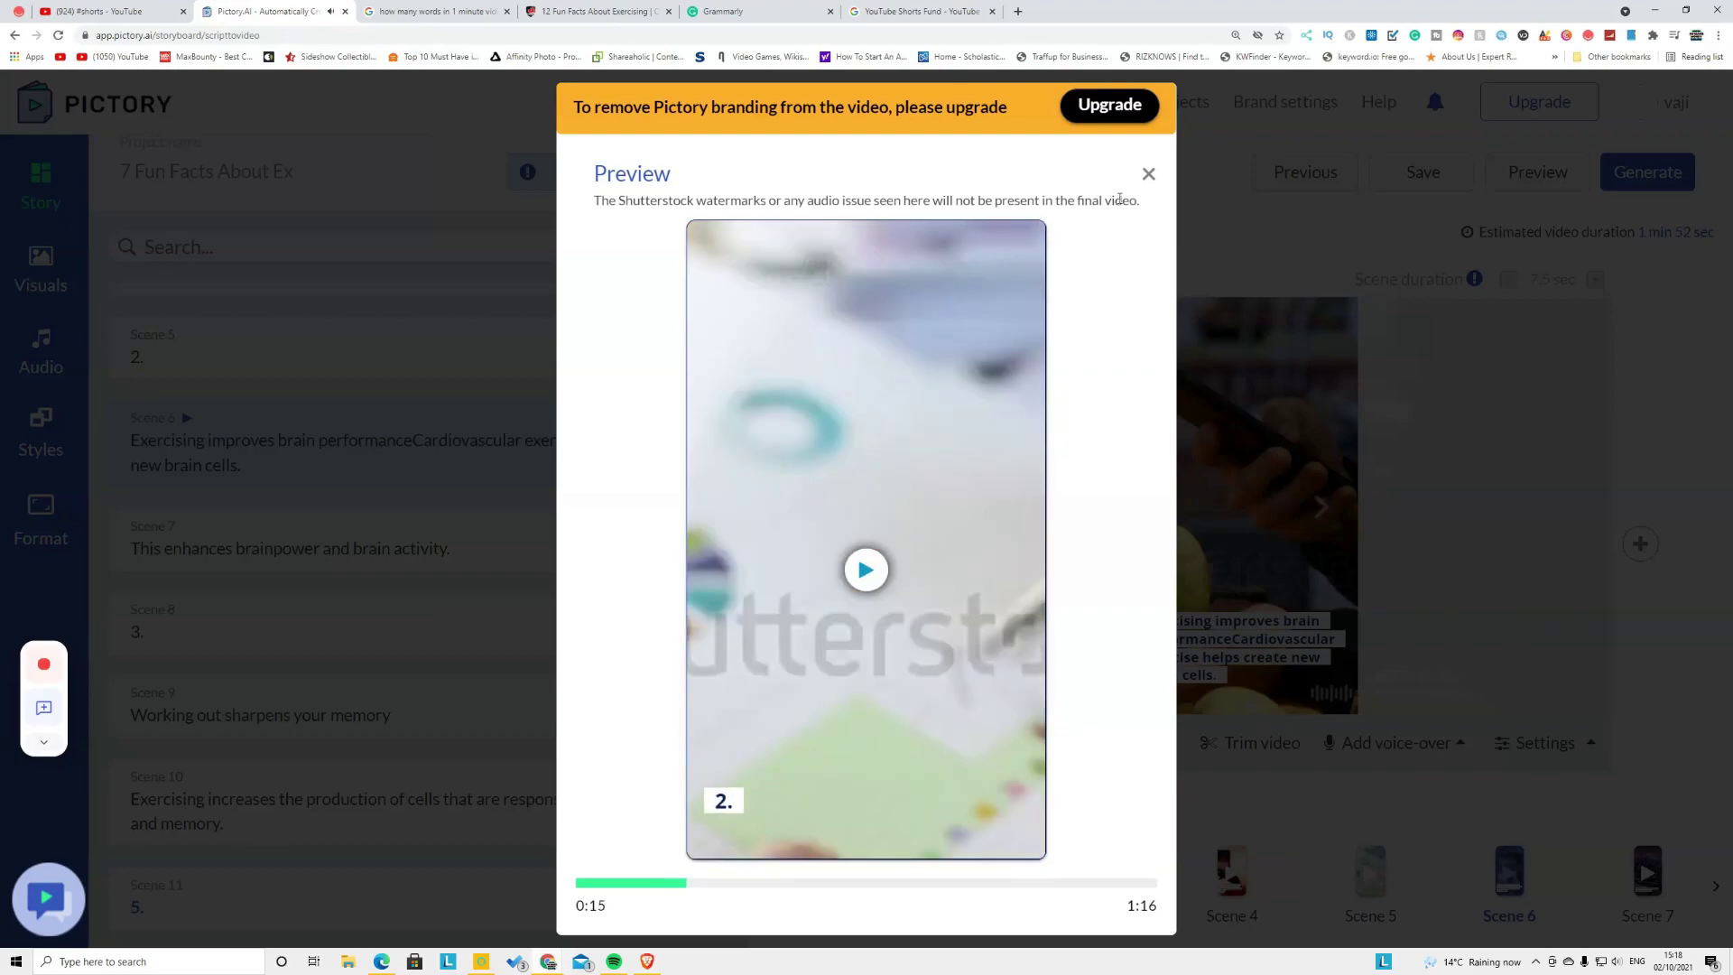
left_click(1148, 173)
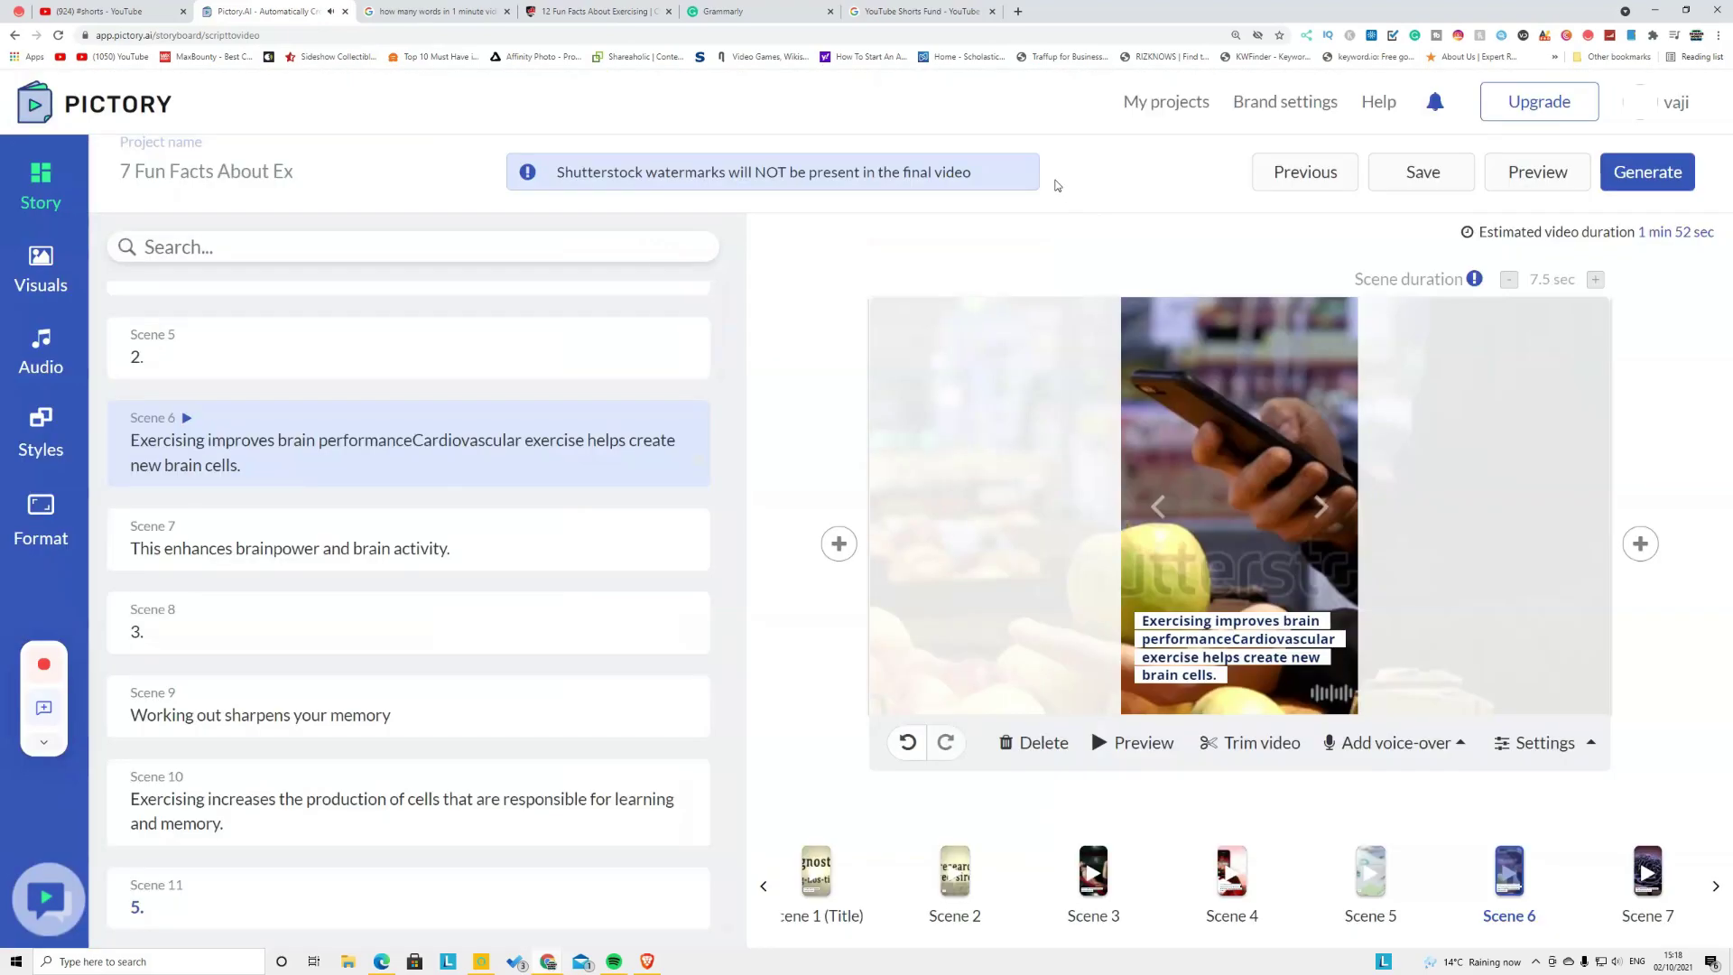
Start generating the final Video output, then move over to the YouTube #shorts page while it renders
left_click(1648, 171)
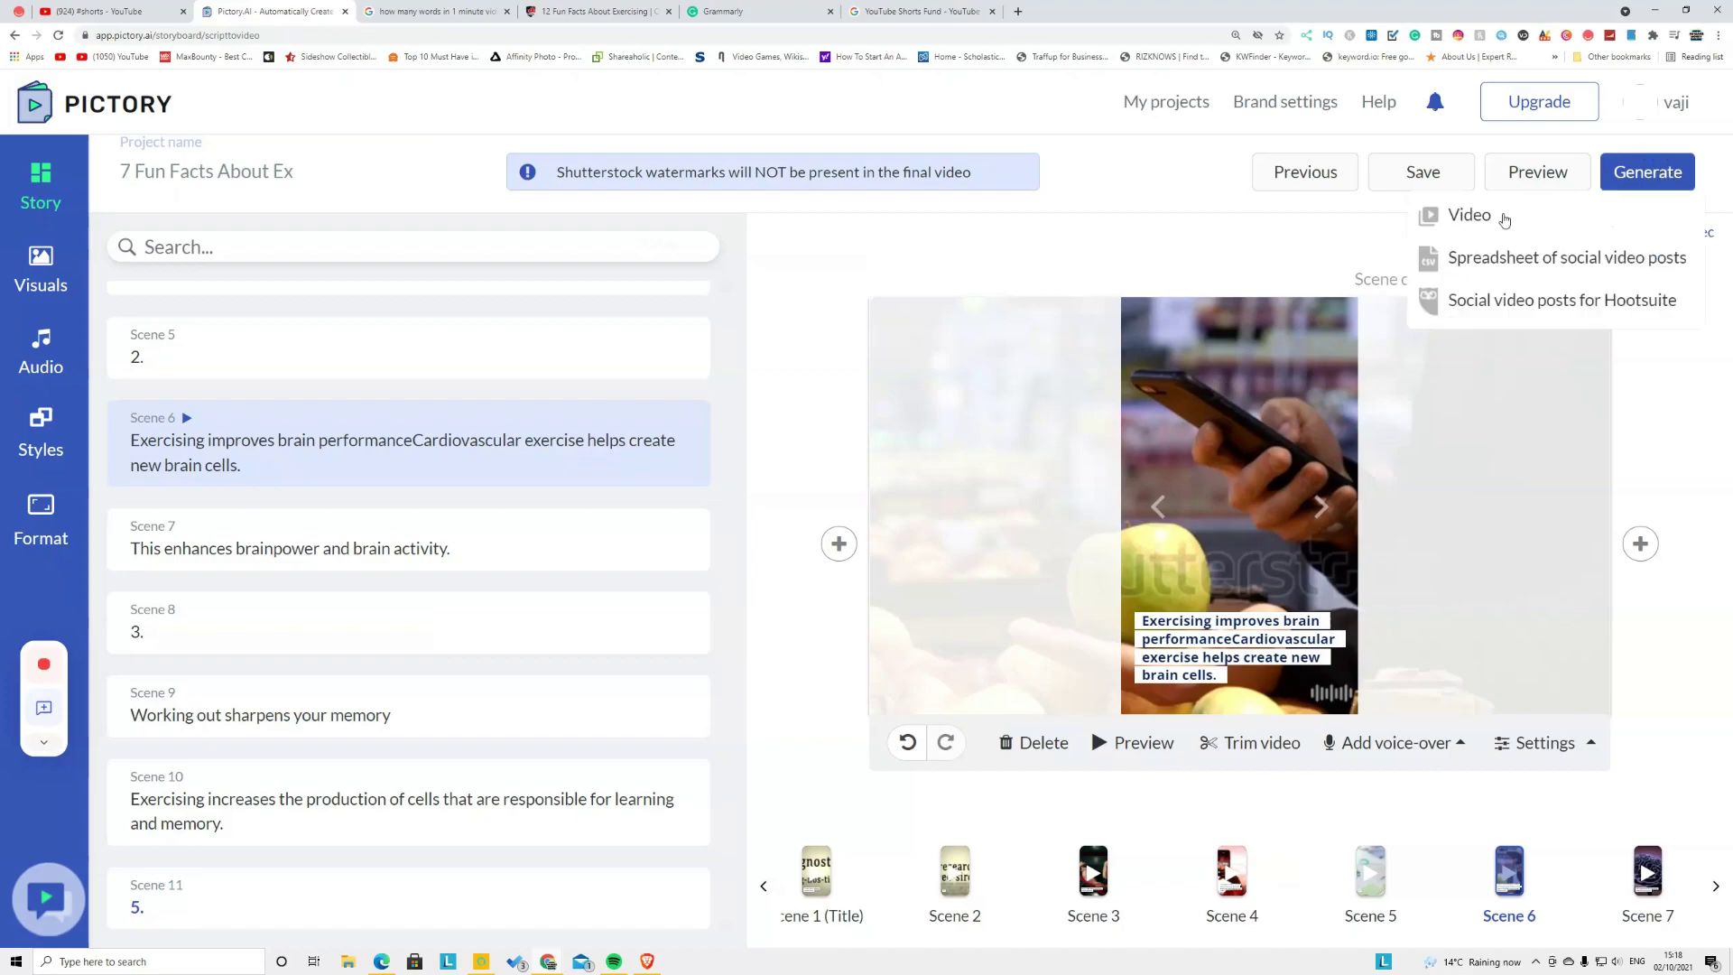
left_click(1460, 213)
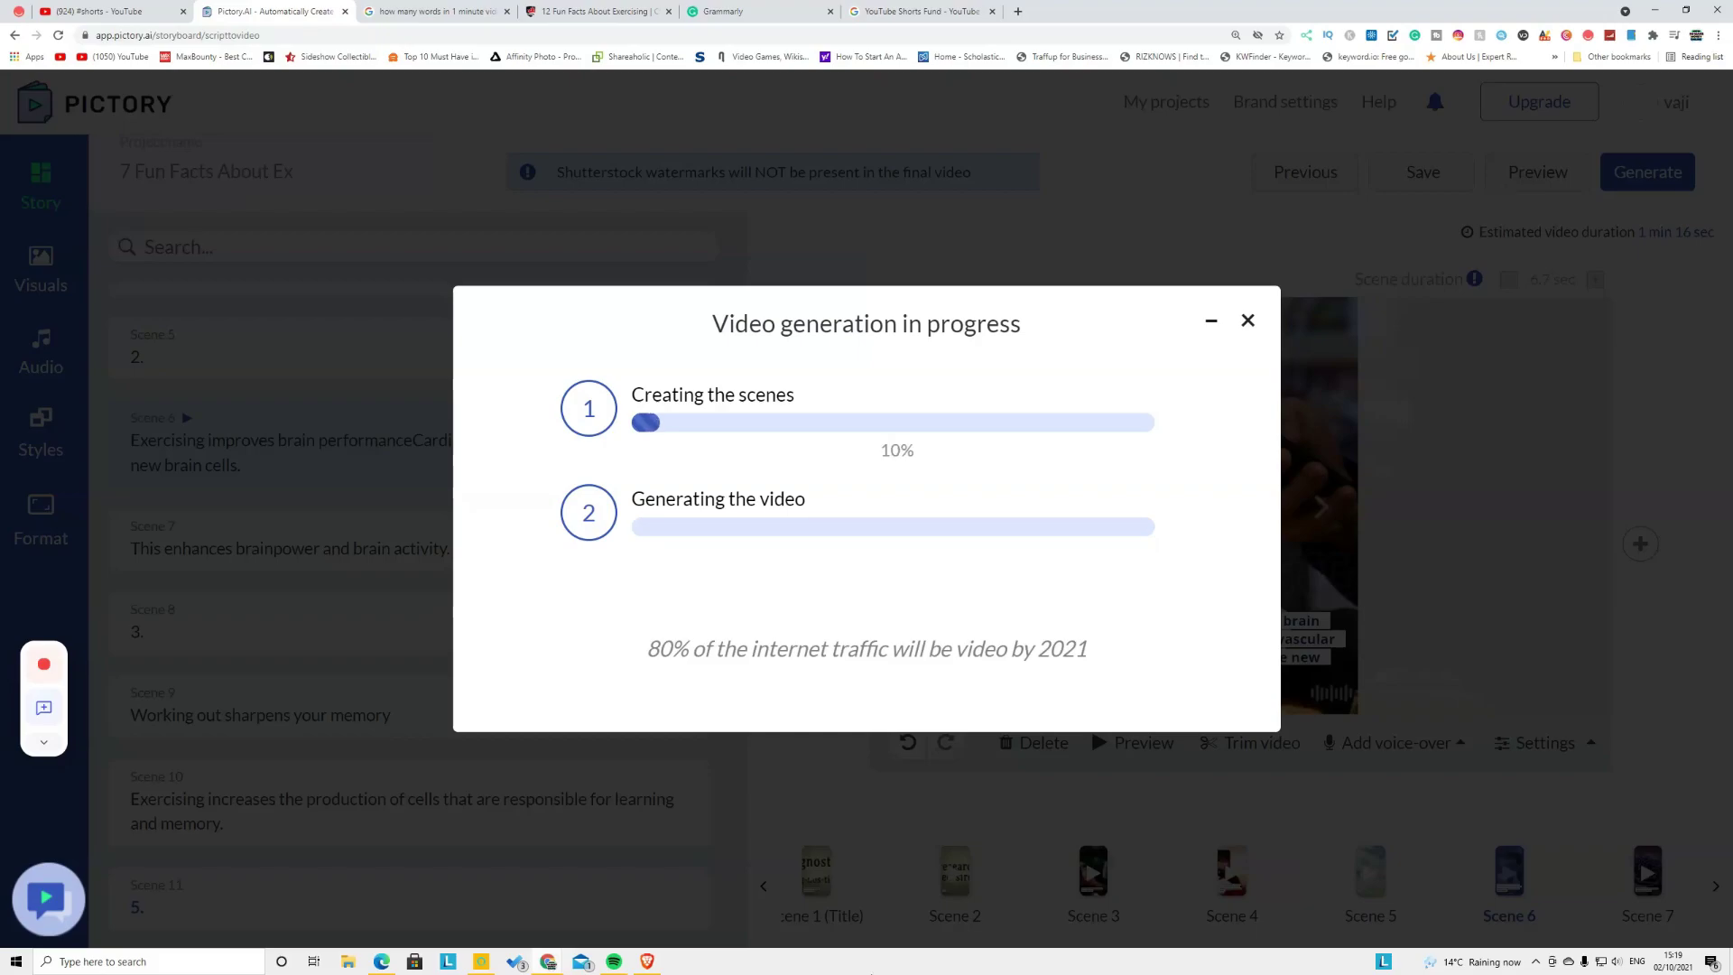
left_click(86, 8)
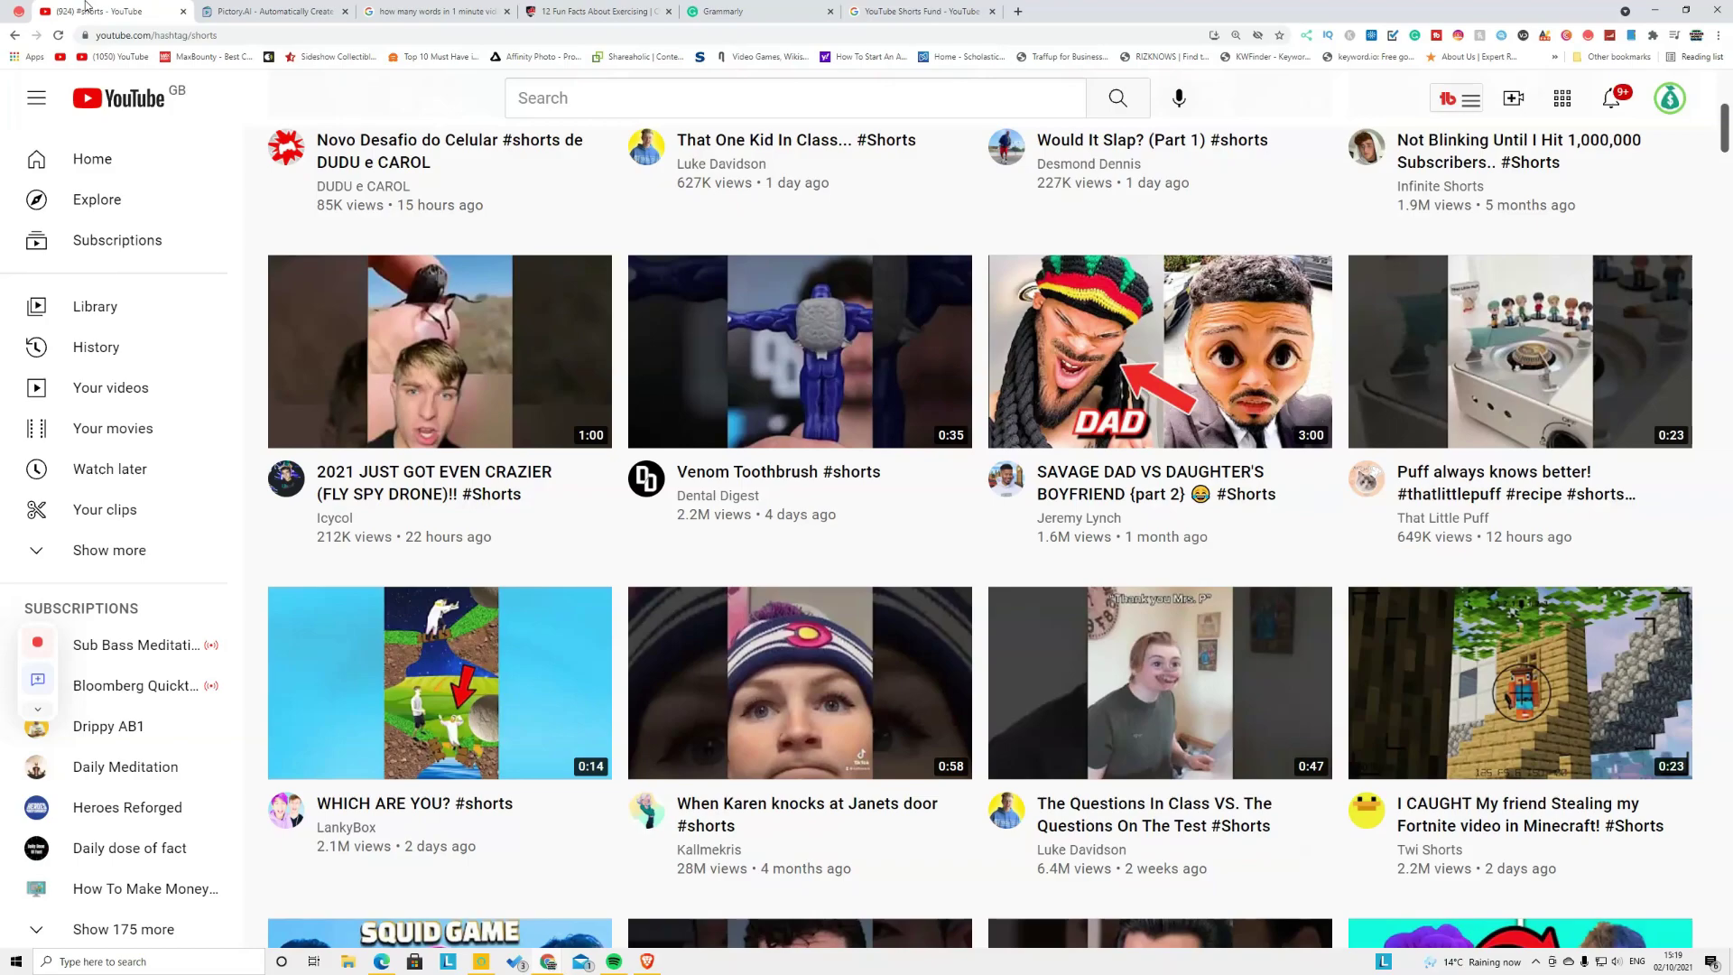
scroll(560, 514, "up", 3)
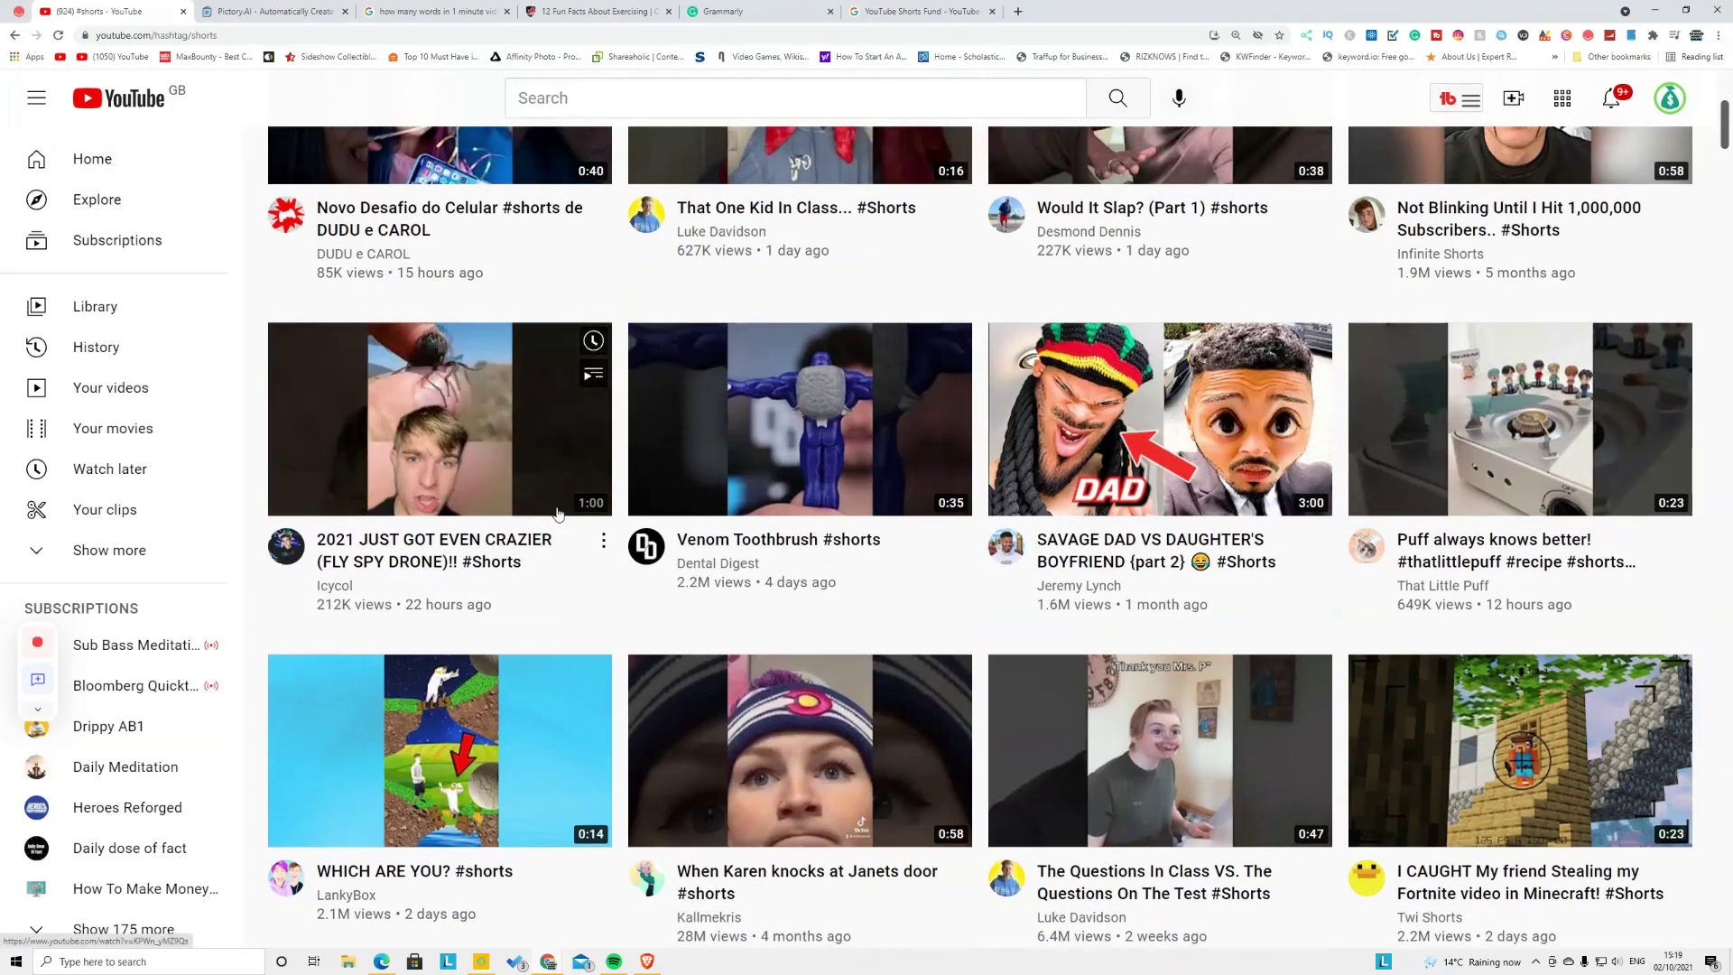
scroll(560, 514, "up", 3)
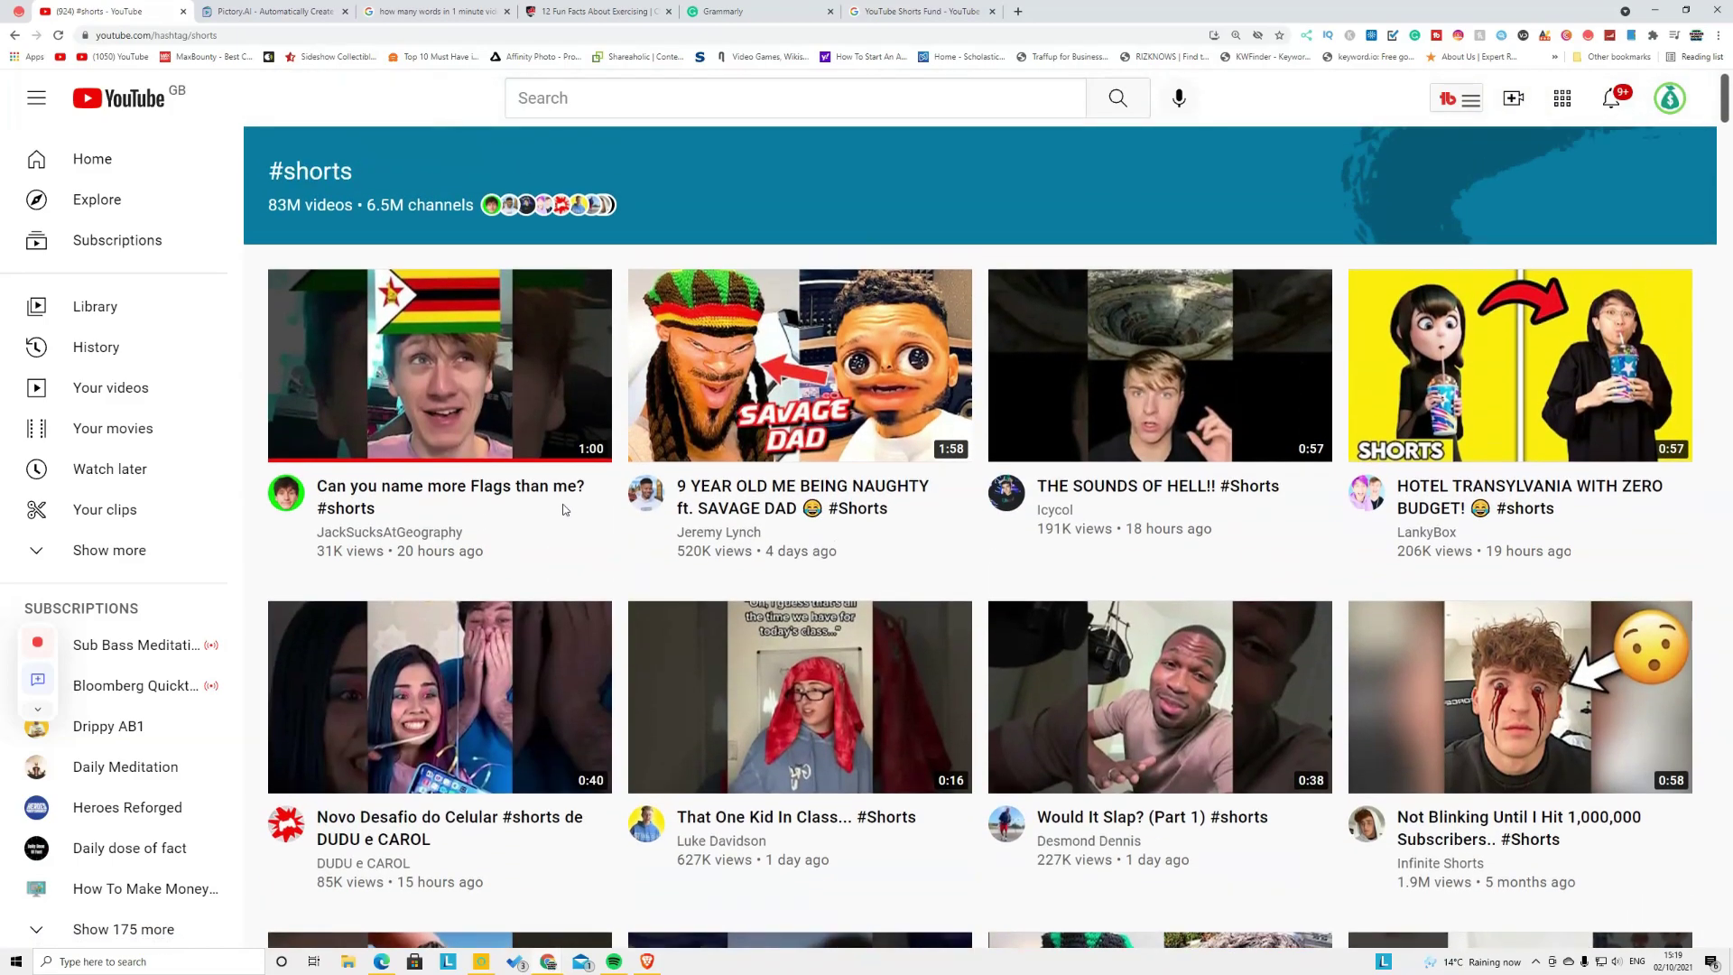
mouse_move(563, 510)
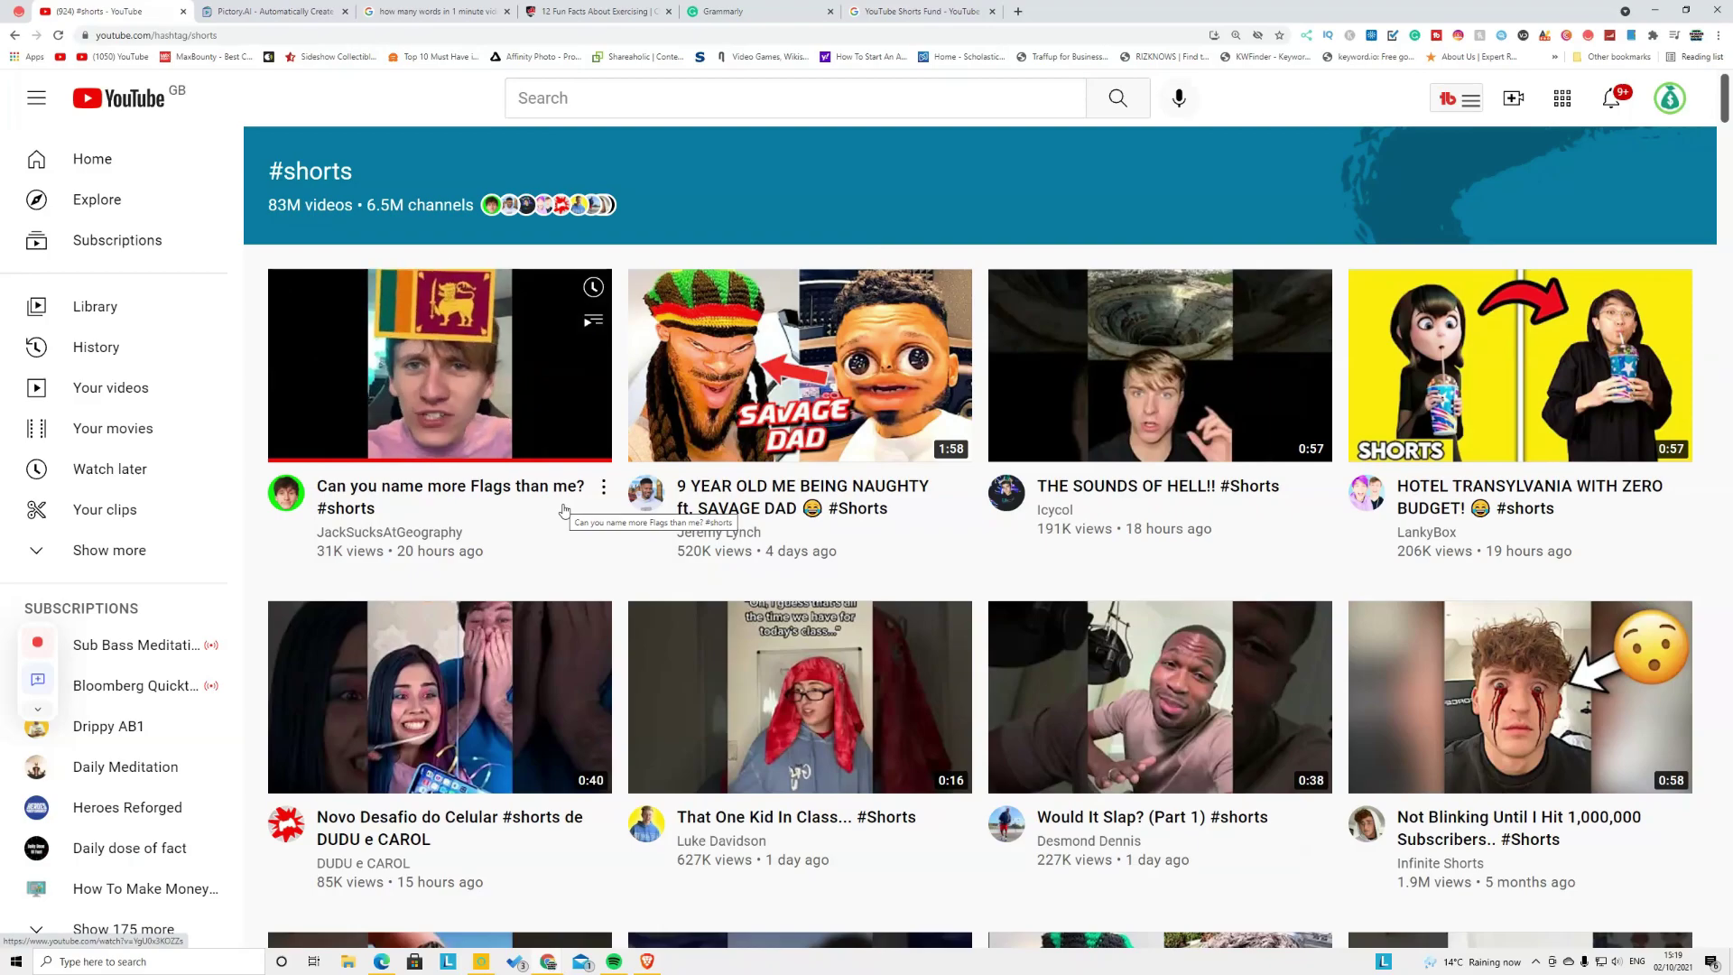
Go back to the Pictory tab to check the video generation's scene-creation progress
left_click(250, 11)
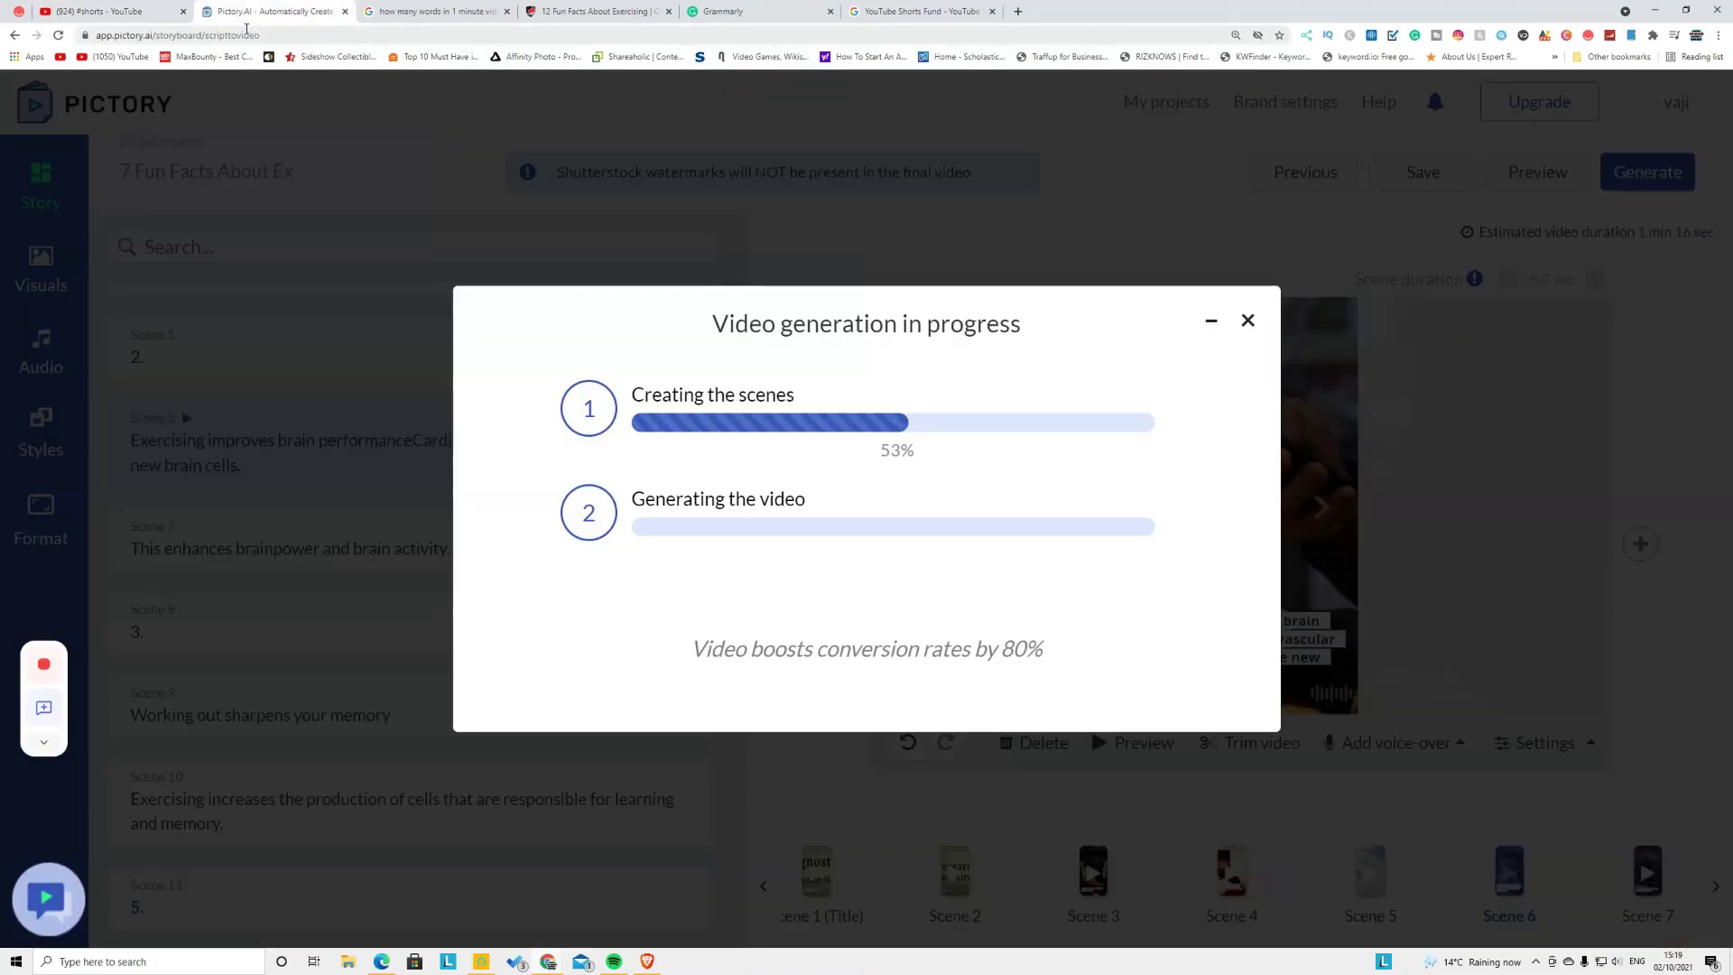